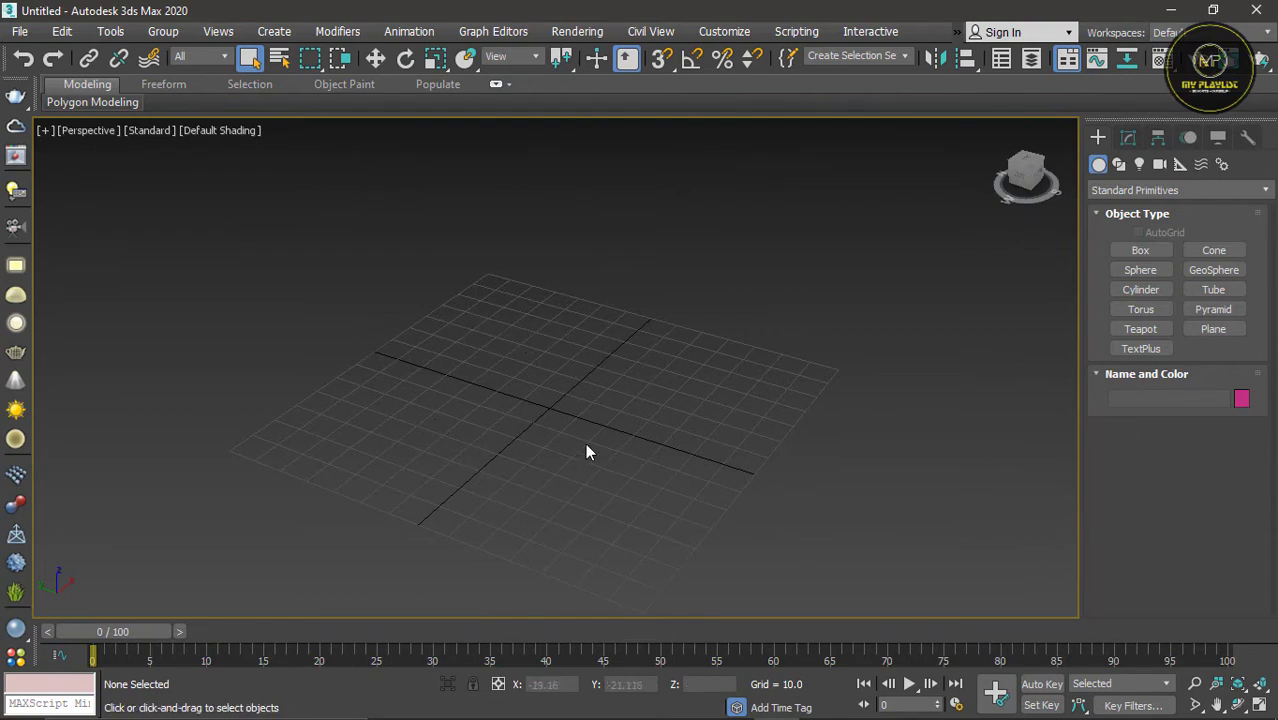
Step: Create a box about 28.8 long, 17.1 wide and 11.8 high, and move it to about X -28.3, Y -46.8
left_click(1121, 250)
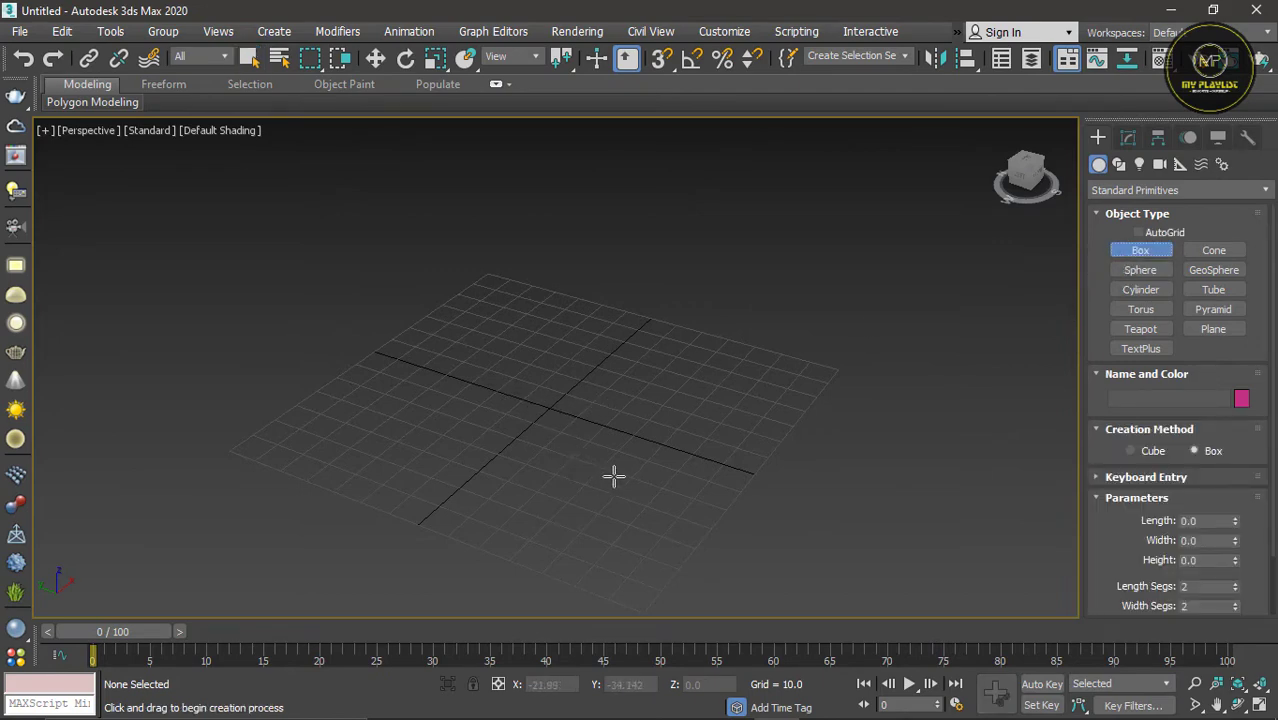
left_click_drag(616, 472, 688, 535)
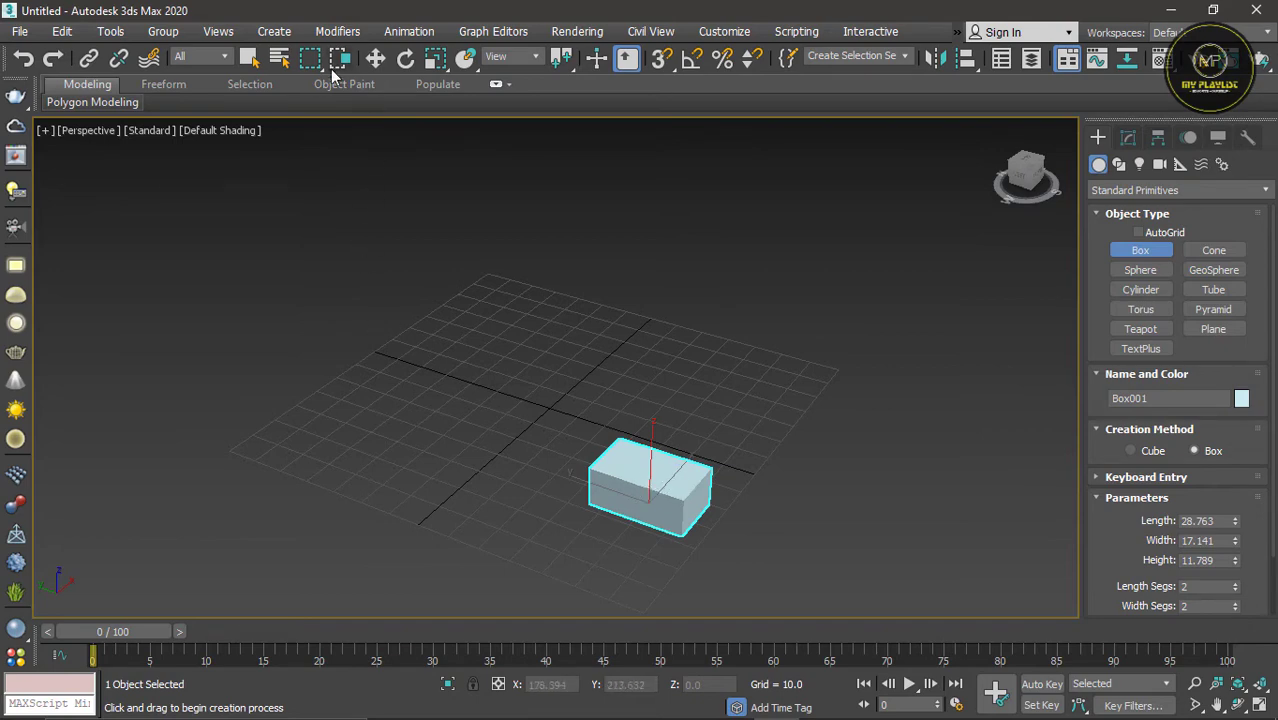
left_click(375, 58)
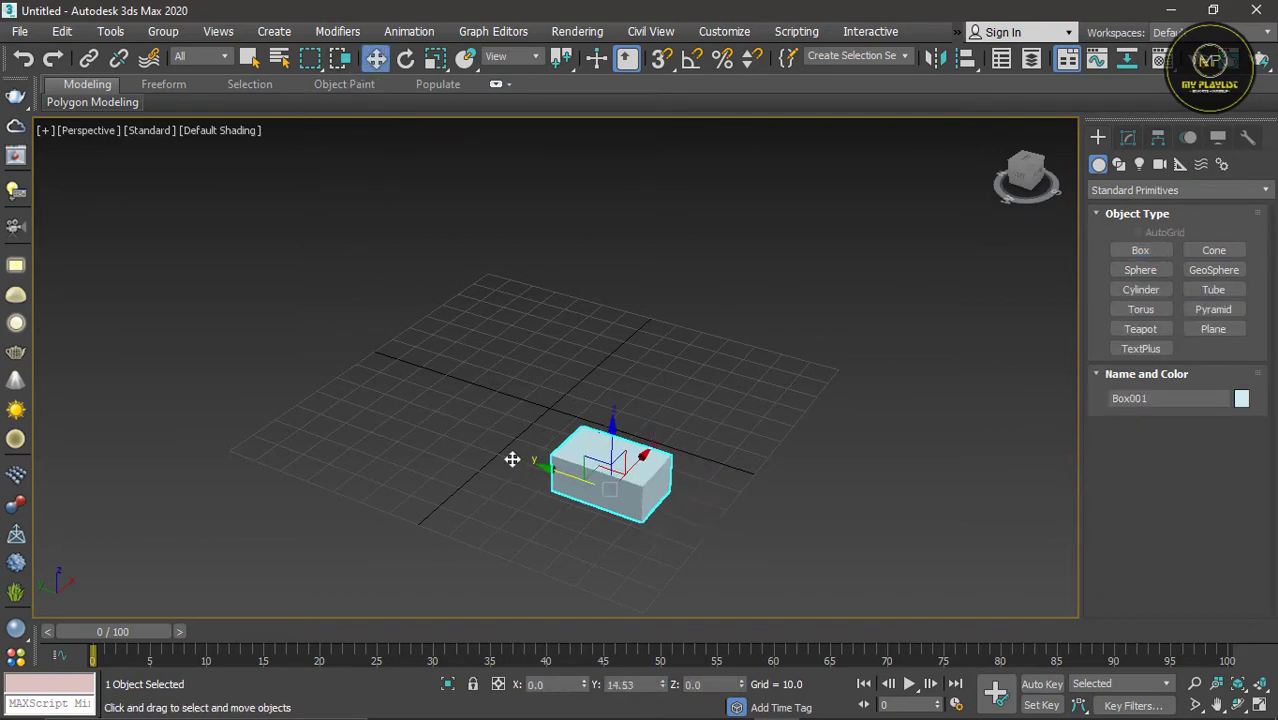
left_click_drag(512, 459, 565, 486)
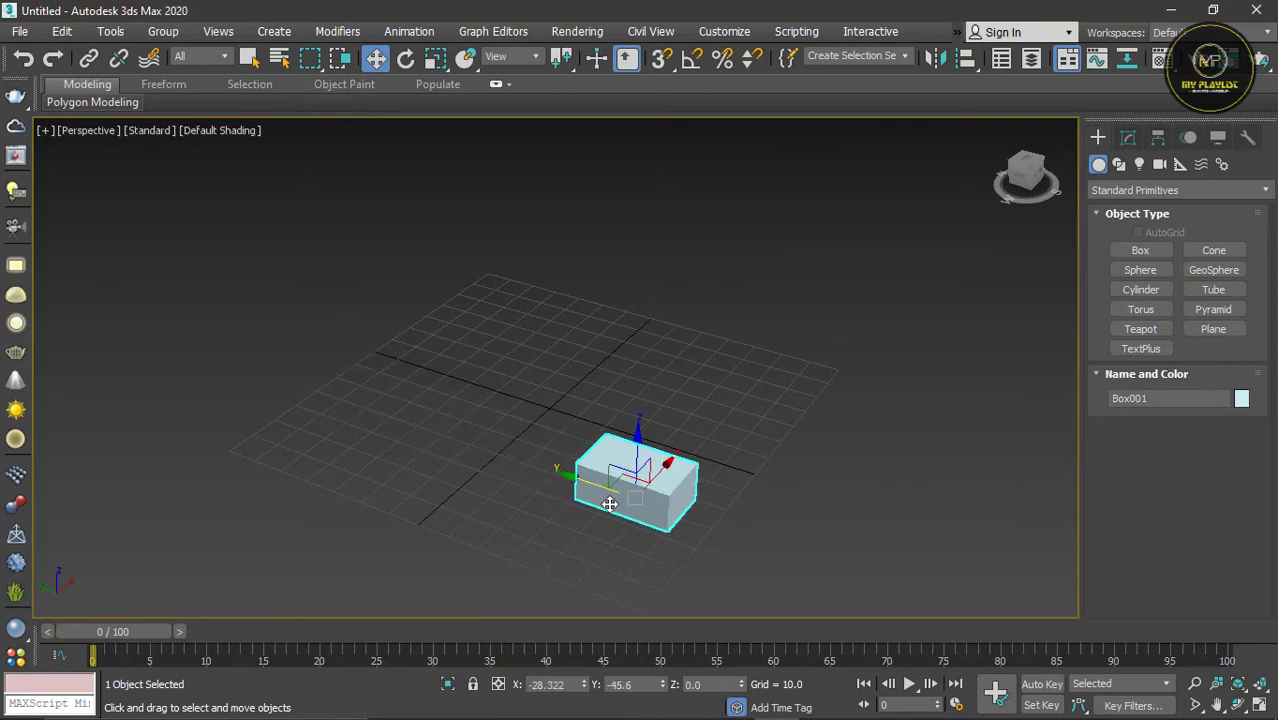
scroll(598, 523, "up", 2)
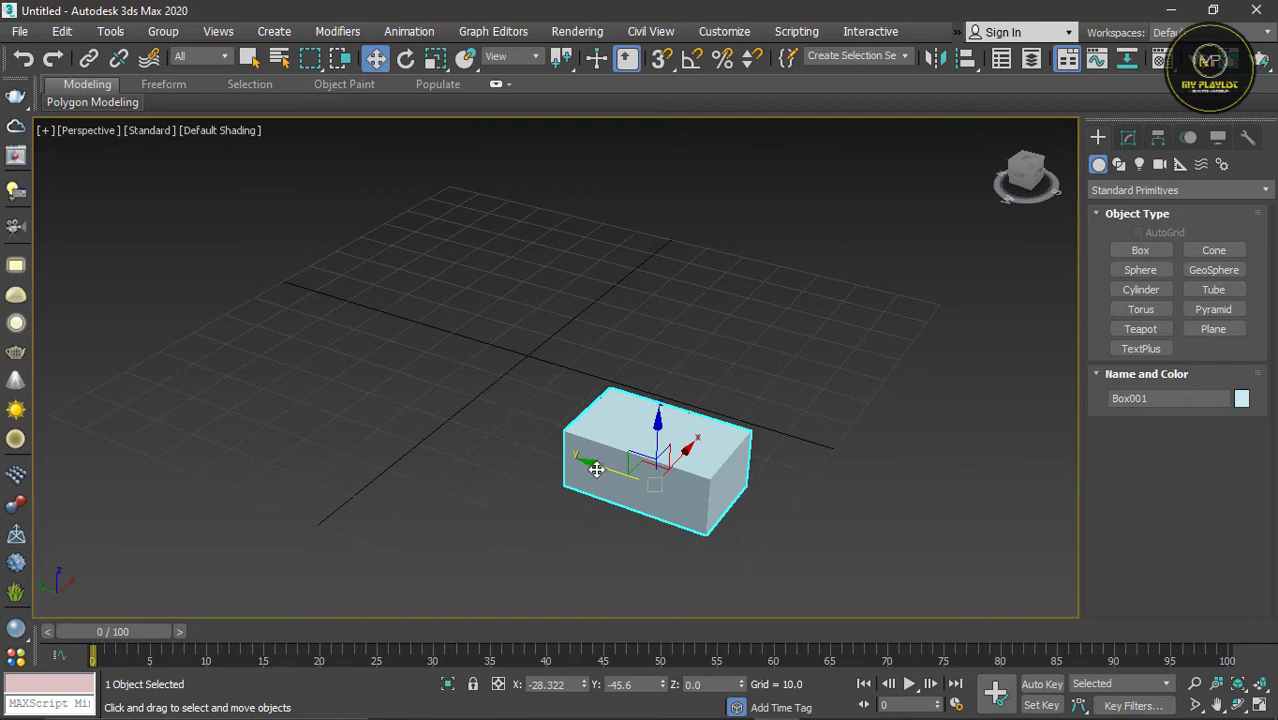
left_click_drag(596, 468, 605, 510)
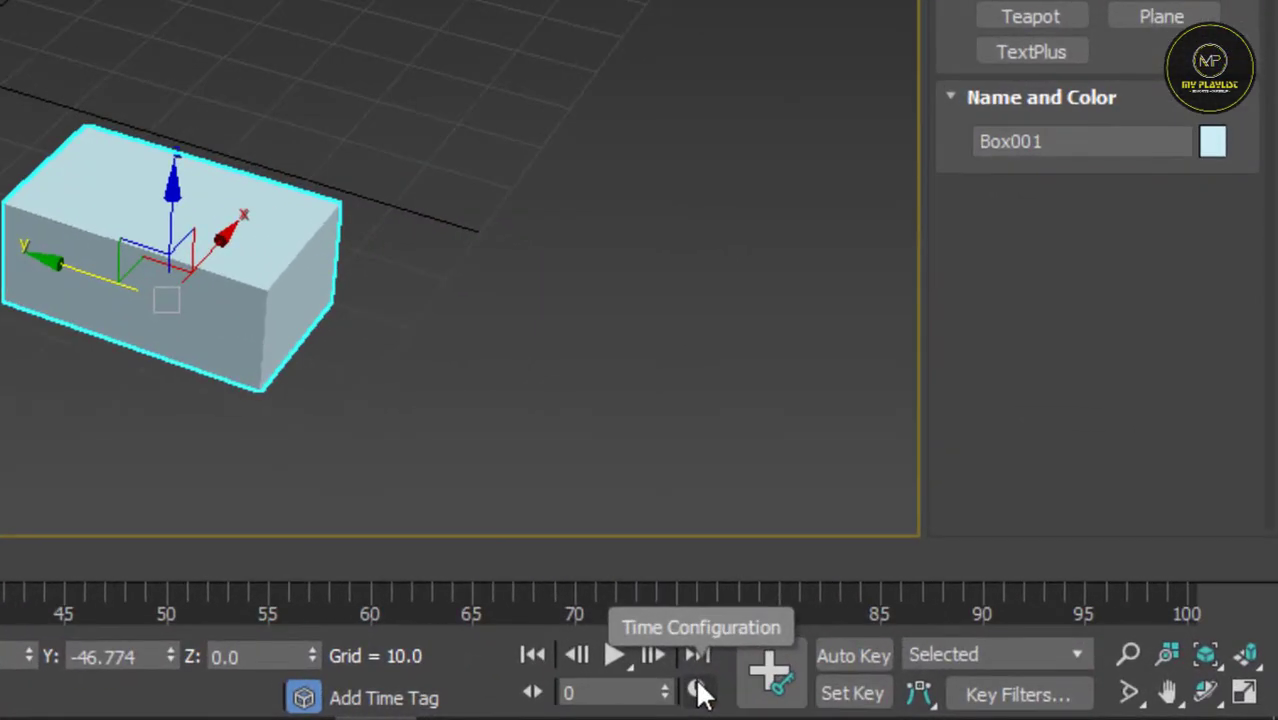
Step: Open the time configuration, try the Custom and PAL frame rates, and set the rate back to NTSC
left_click(700, 692)
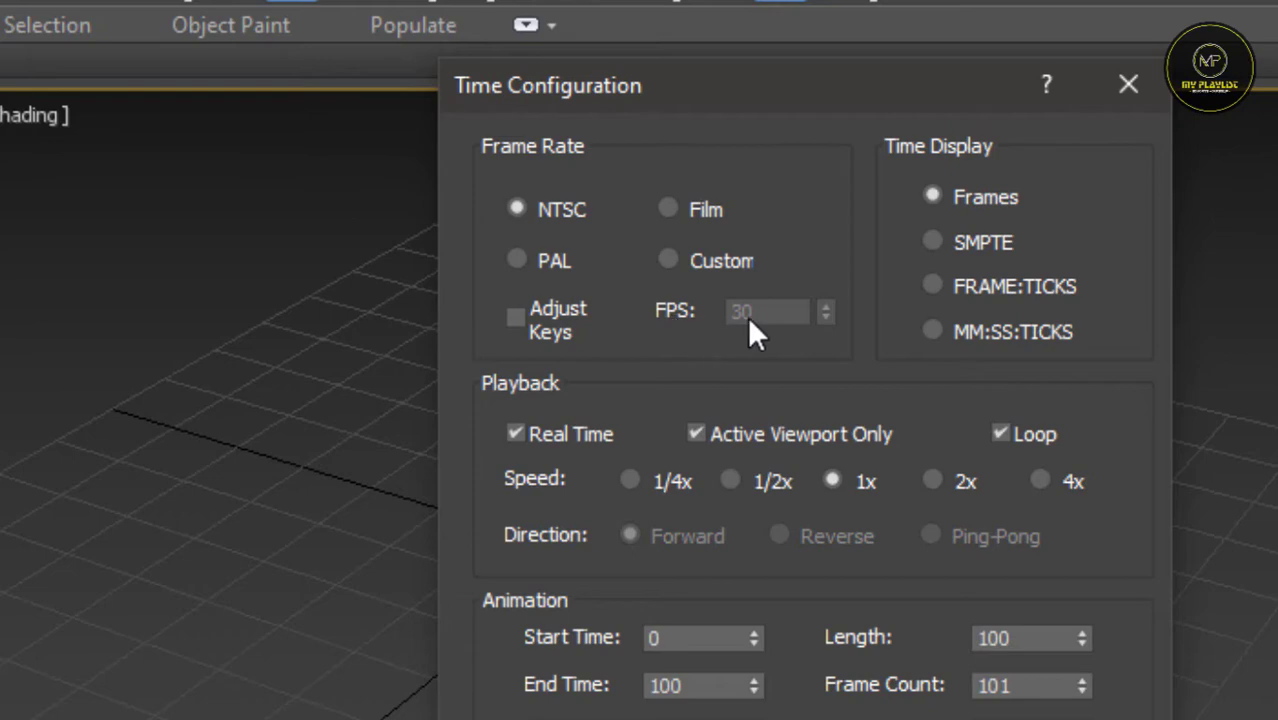
left_click(720, 260)
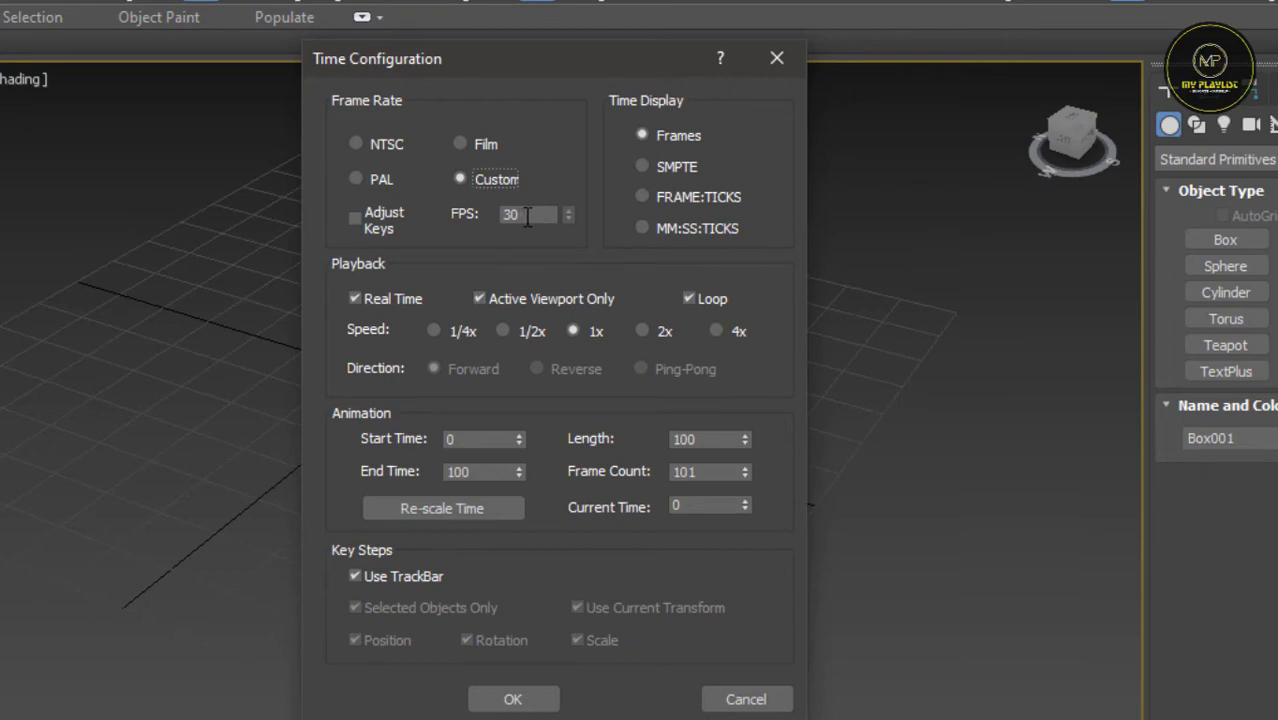
left_click(382, 182)
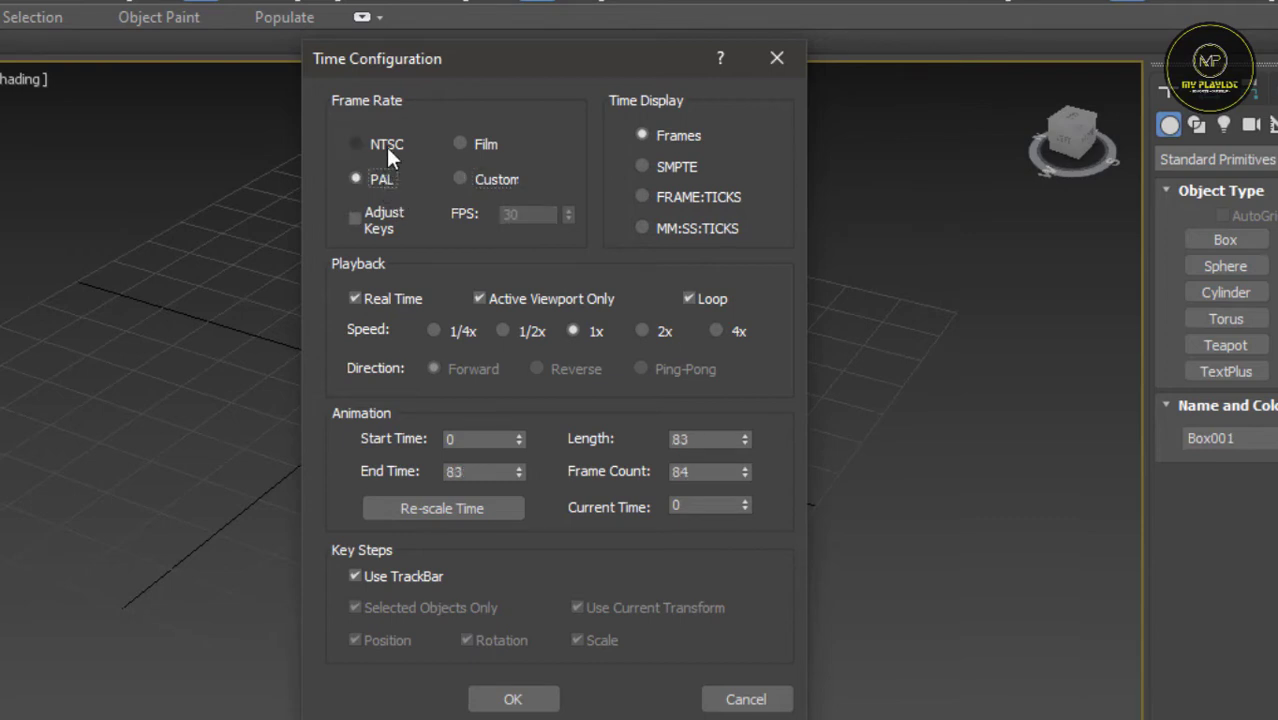
left_click(386, 147)
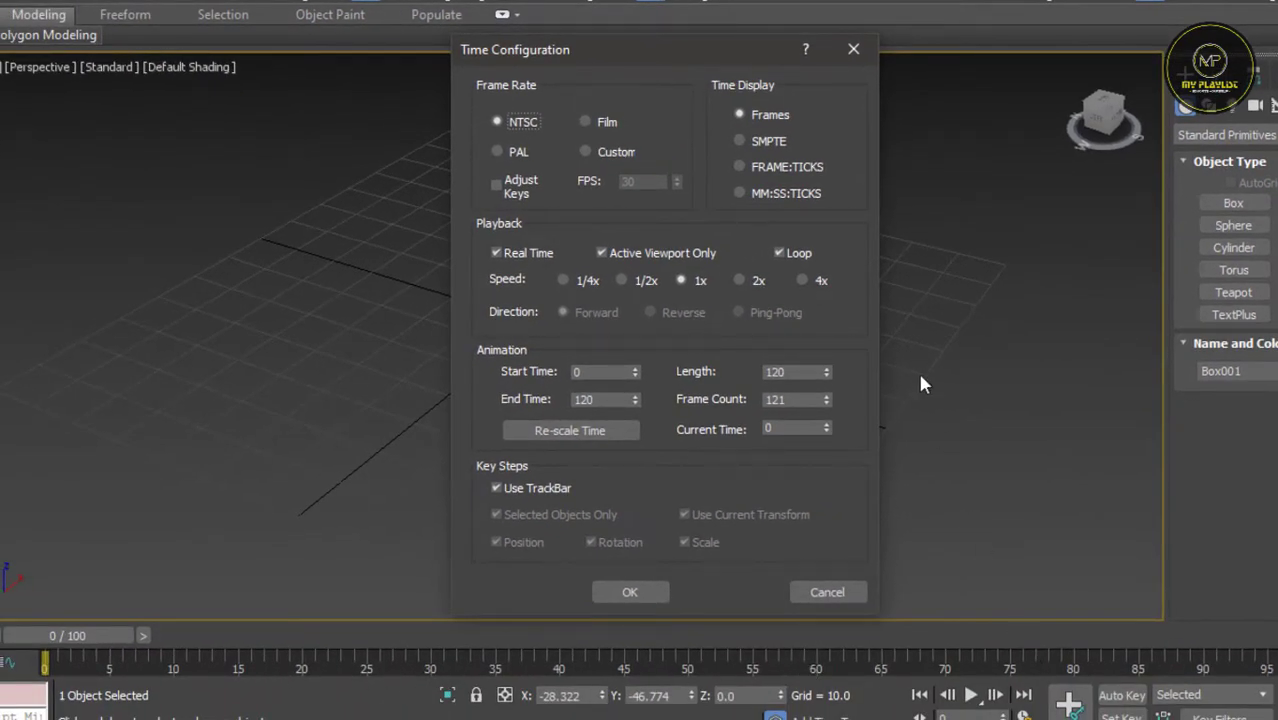
Step: Set the time display to SMPTE, apply it, and scrub the timeline forward and back to 0:0:0
left_click(768, 146)
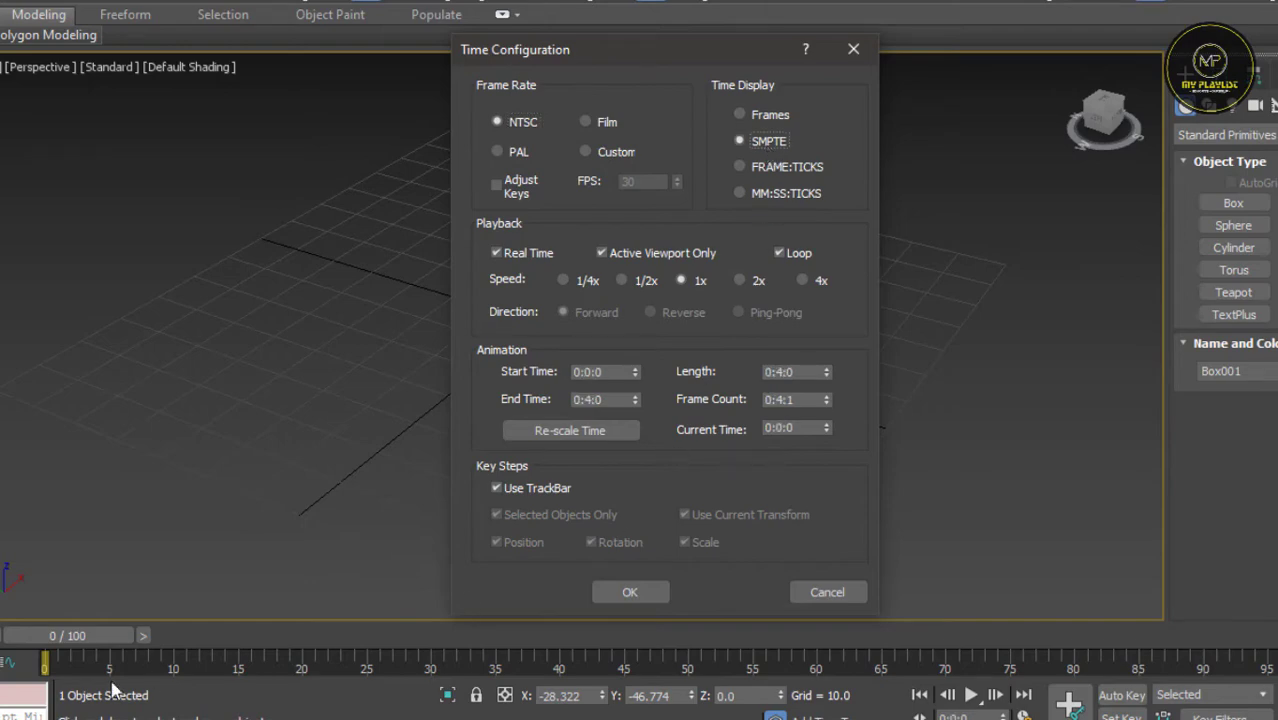
left_click(630, 592)
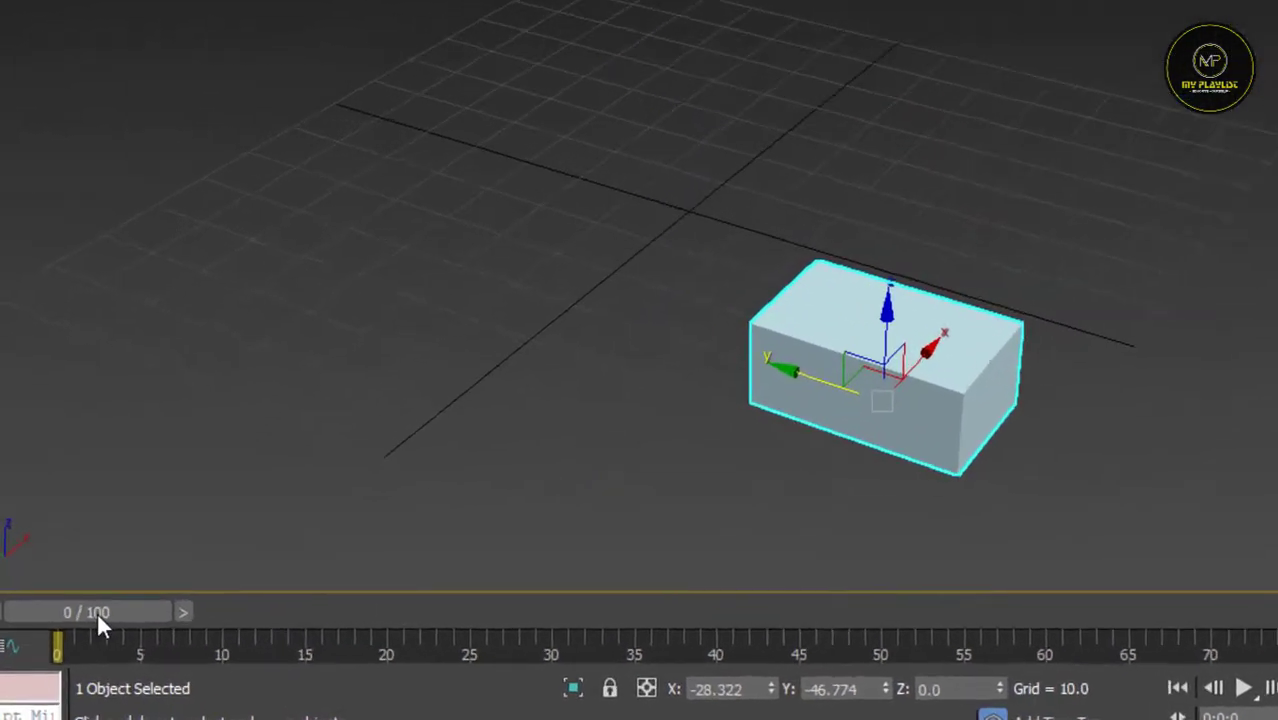
left_click_drag(76, 635, 196, 621)
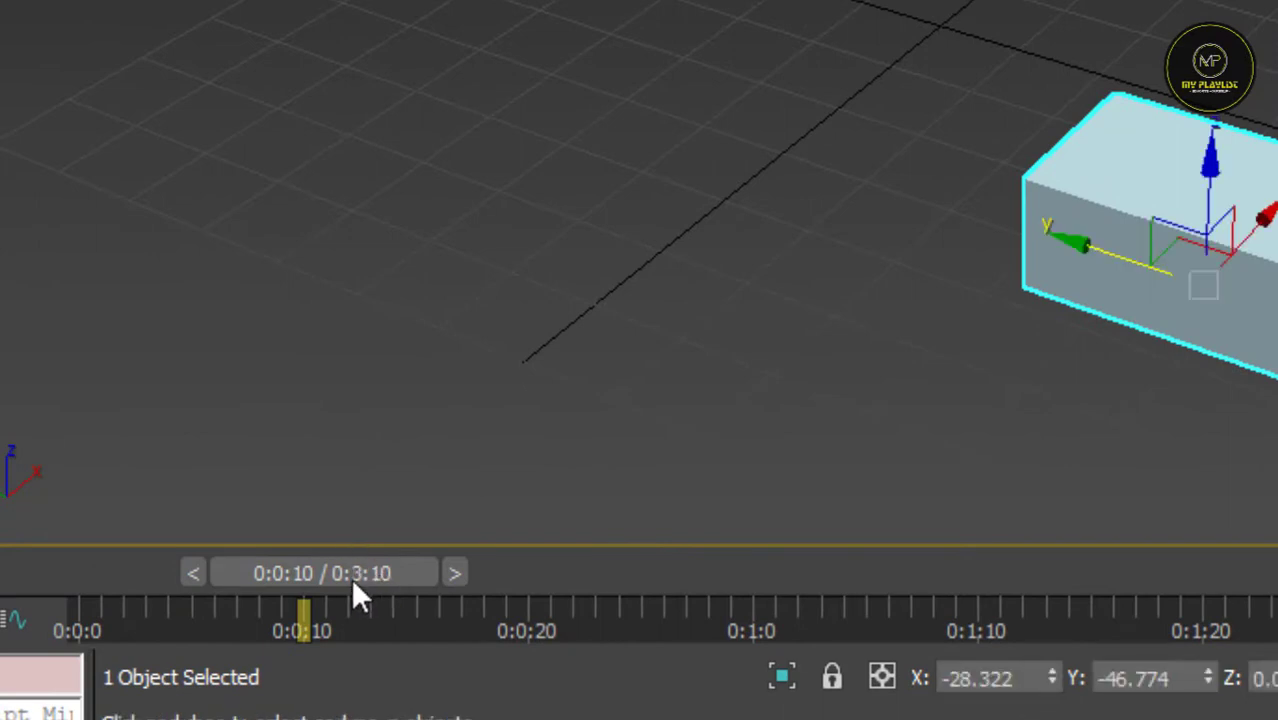
left_click_drag(356, 585, 520, 591)
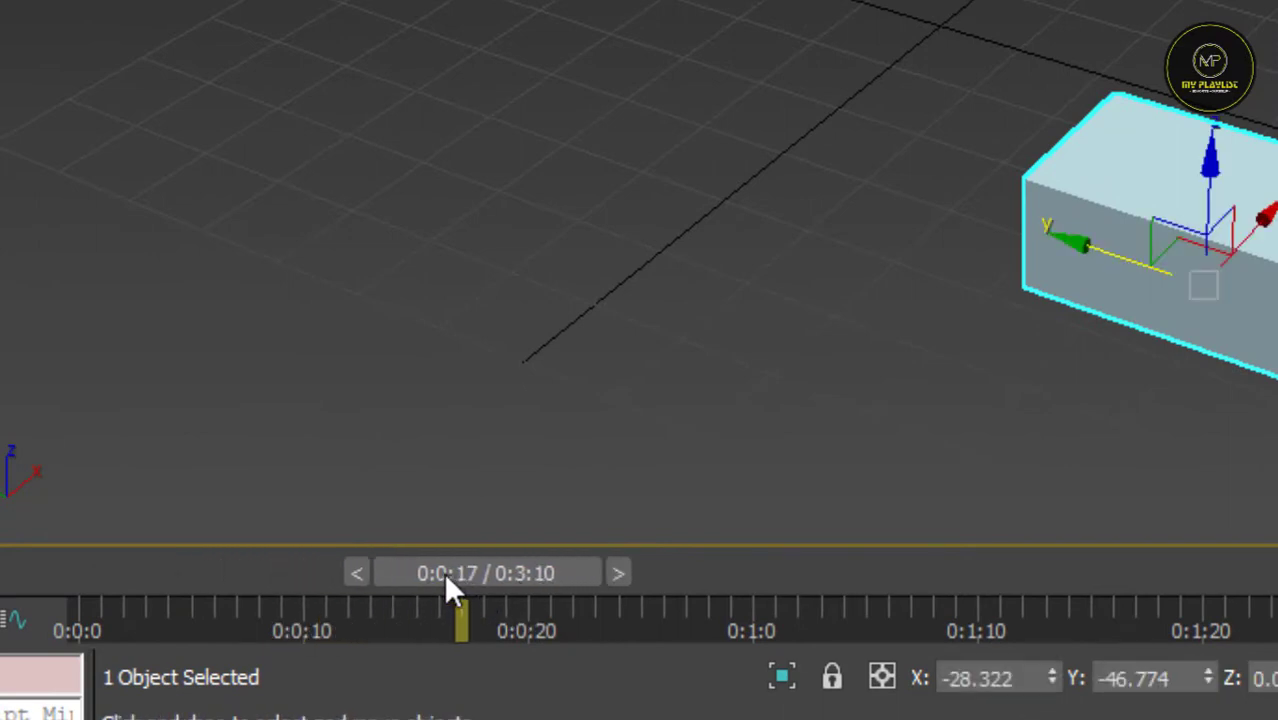
left_click_drag(448, 580, 87, 583)
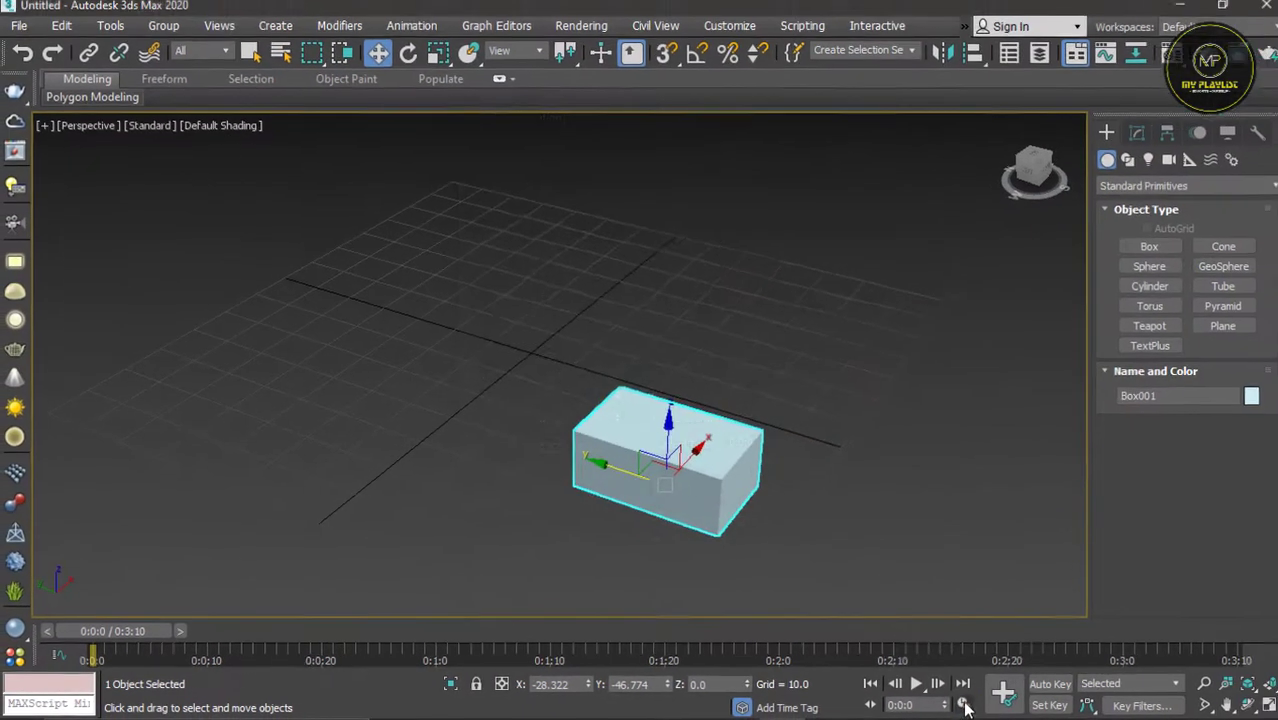
Step: Set the time display back to Frames with an animation length of 100 and apply the time configuration
left_click(963, 705)
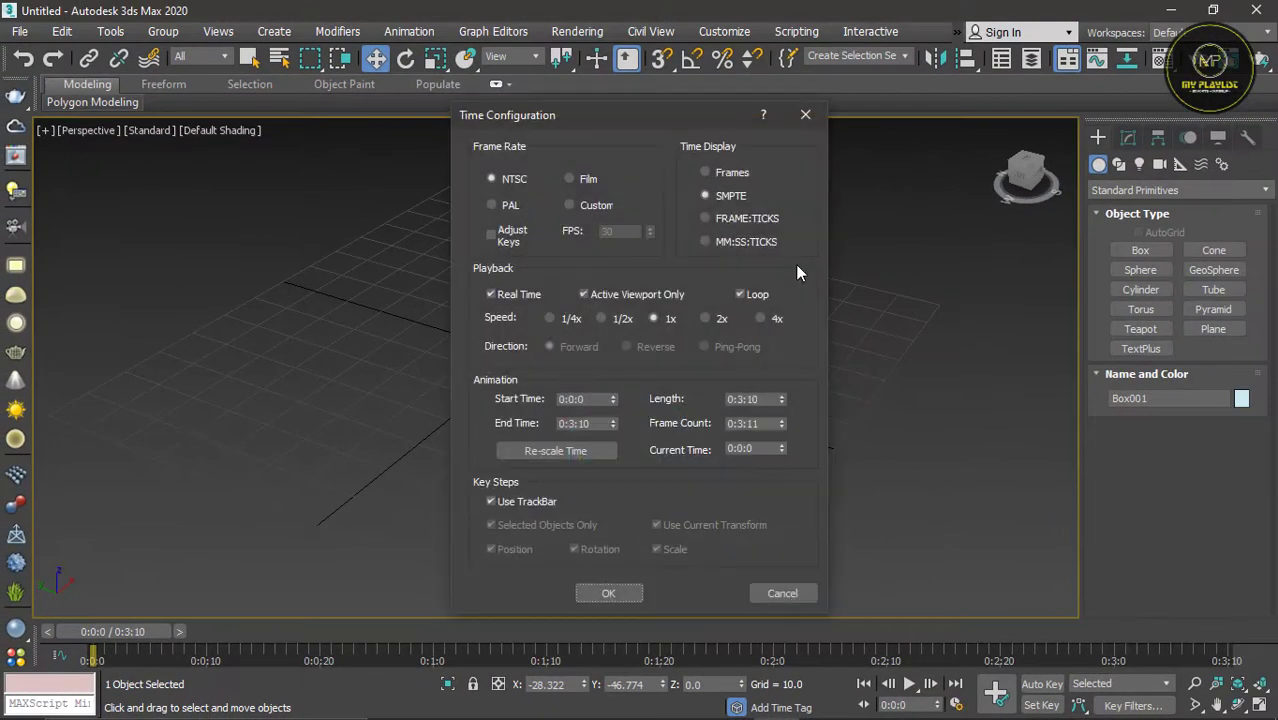
left_click(727, 177)
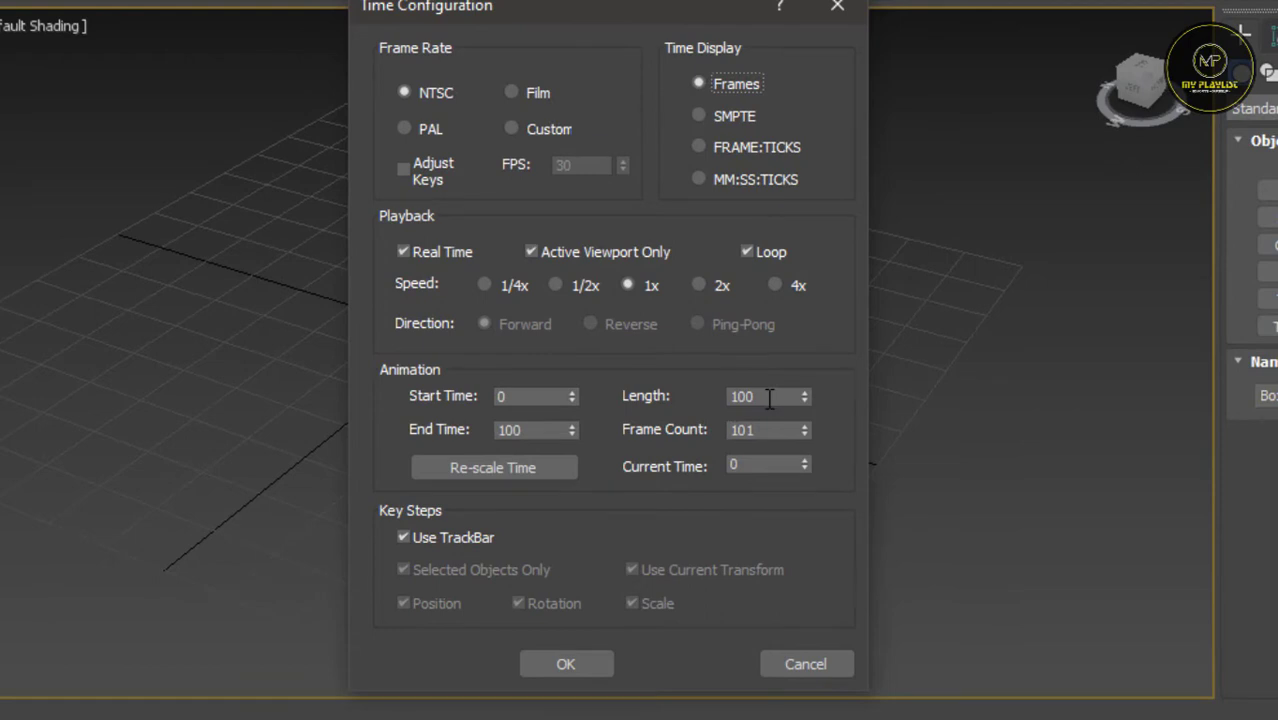
double_click(769, 398)
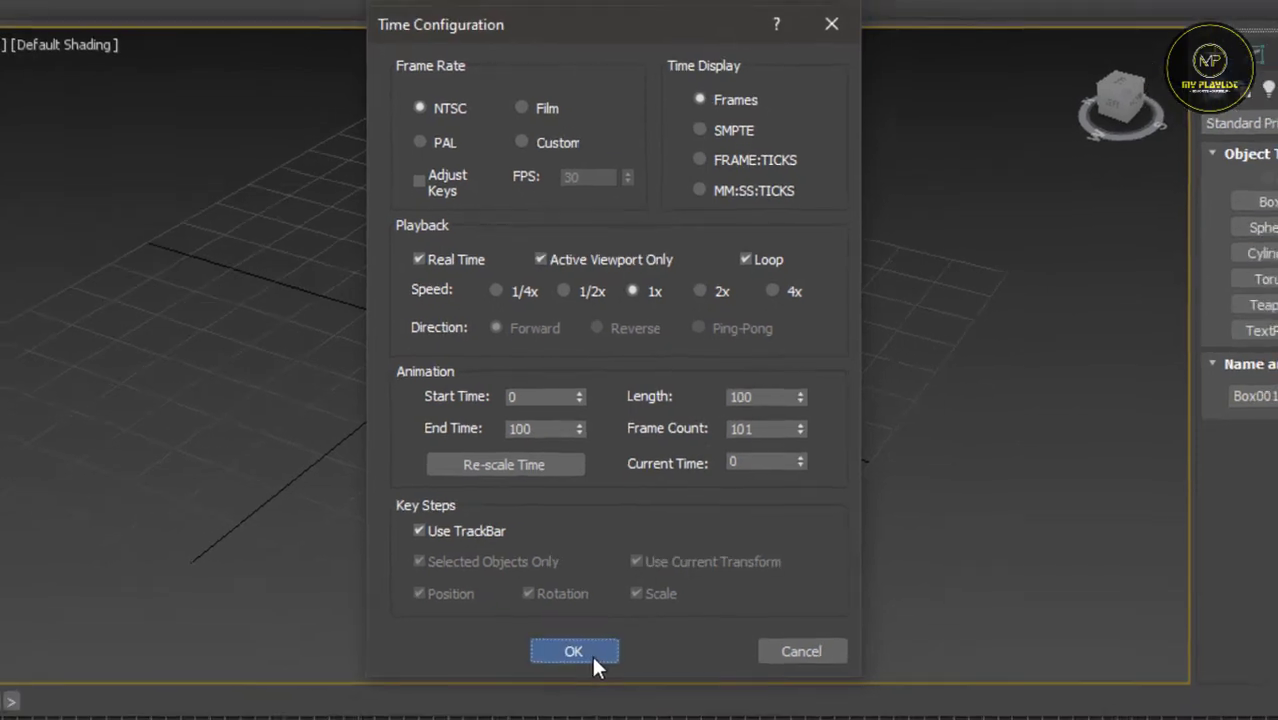
left_click(584, 665)
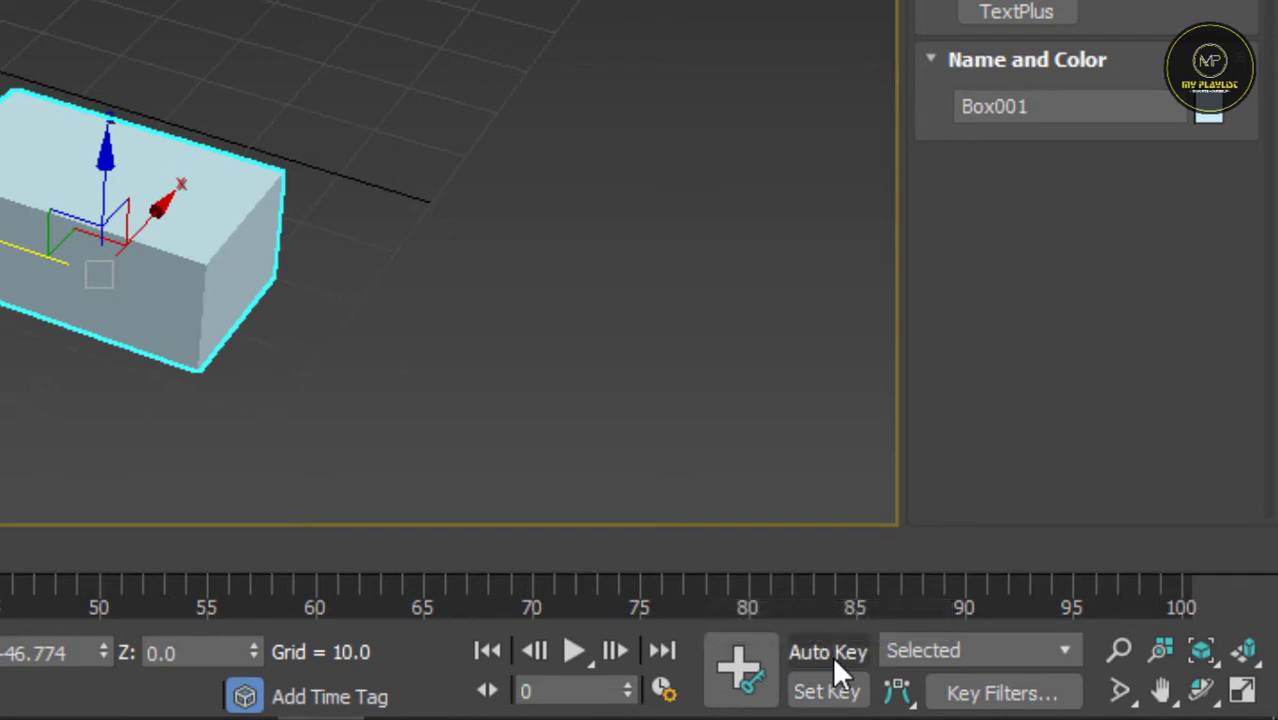
Step: Try Auto Key mode, switch to Set Key mode, set a key for the box at frame 20, and leave keying mode
left_click(830, 654)
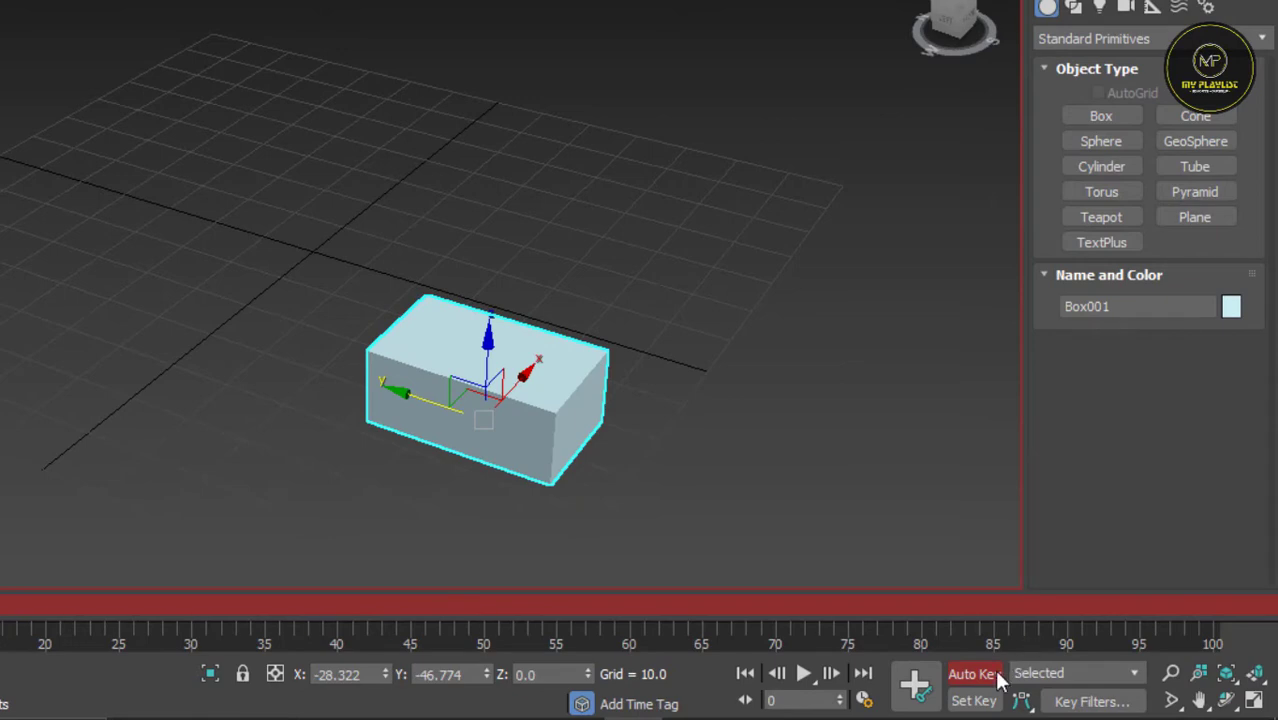
left_click(974, 700)
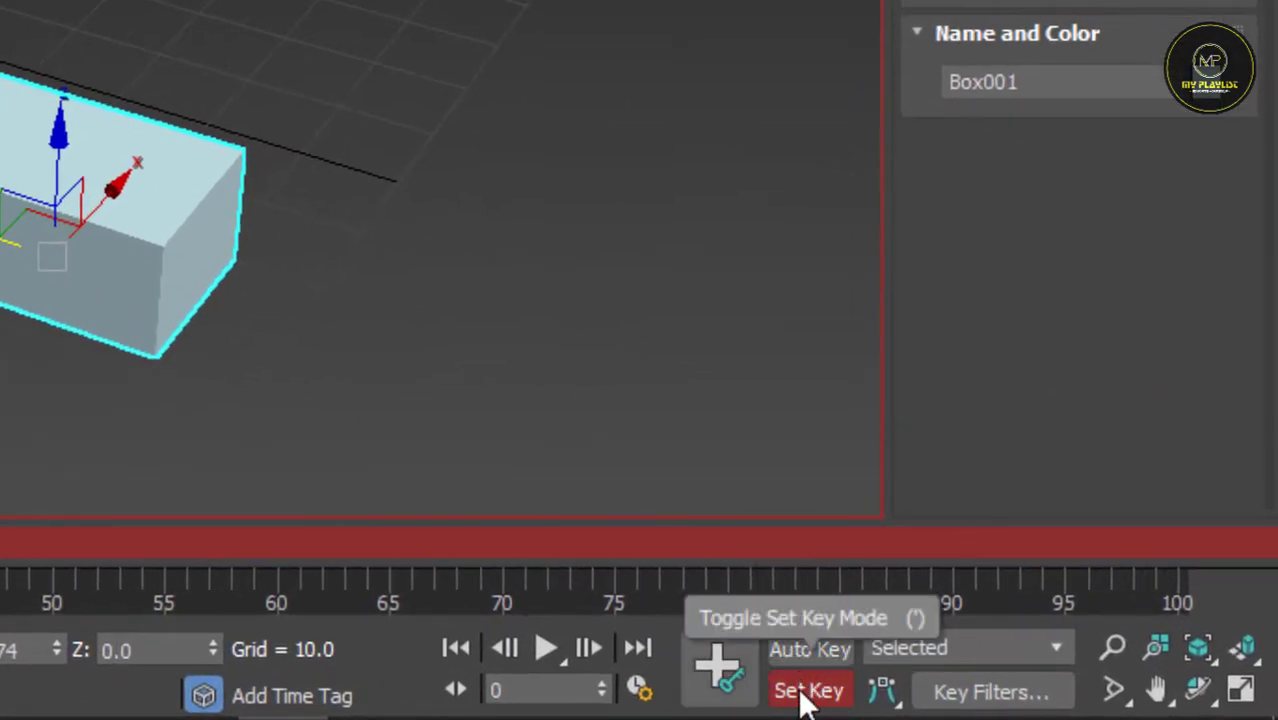
mouse_move(0, 542)
left_mouse_down()
mouse_move(126, 598)
mouse_move(257, 621)
left_mouse_up()
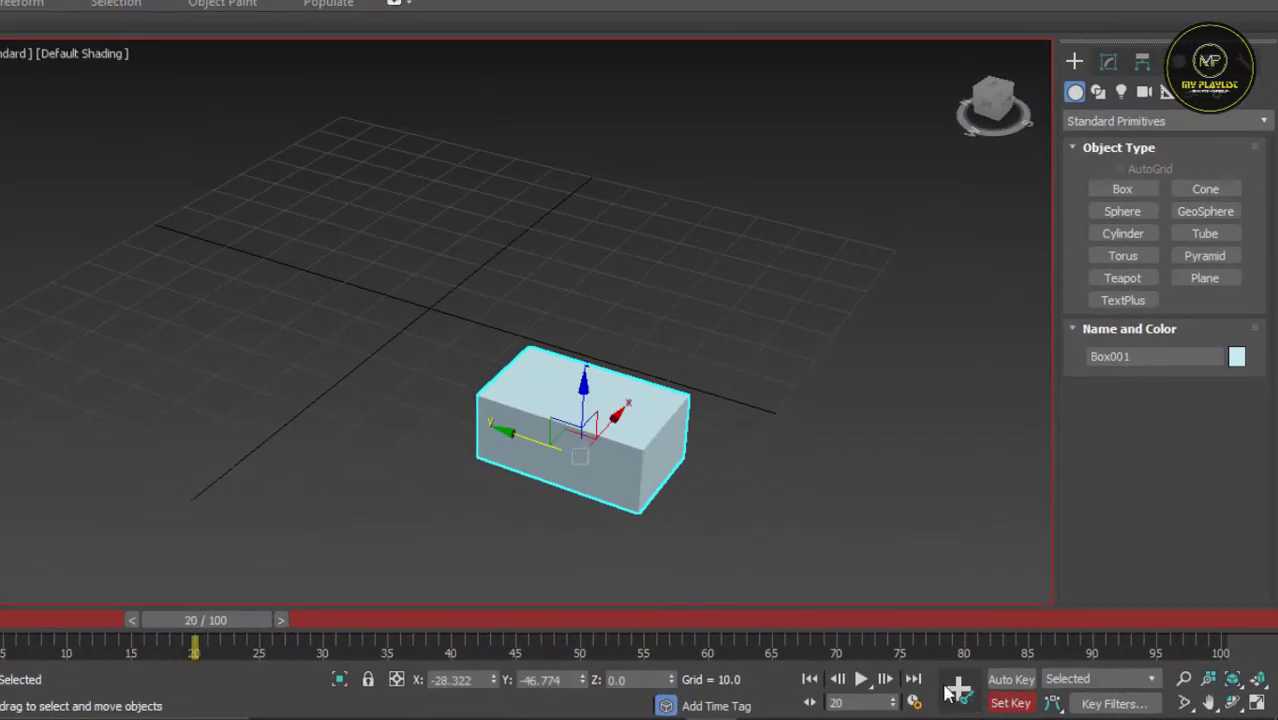
left_click(957, 690)
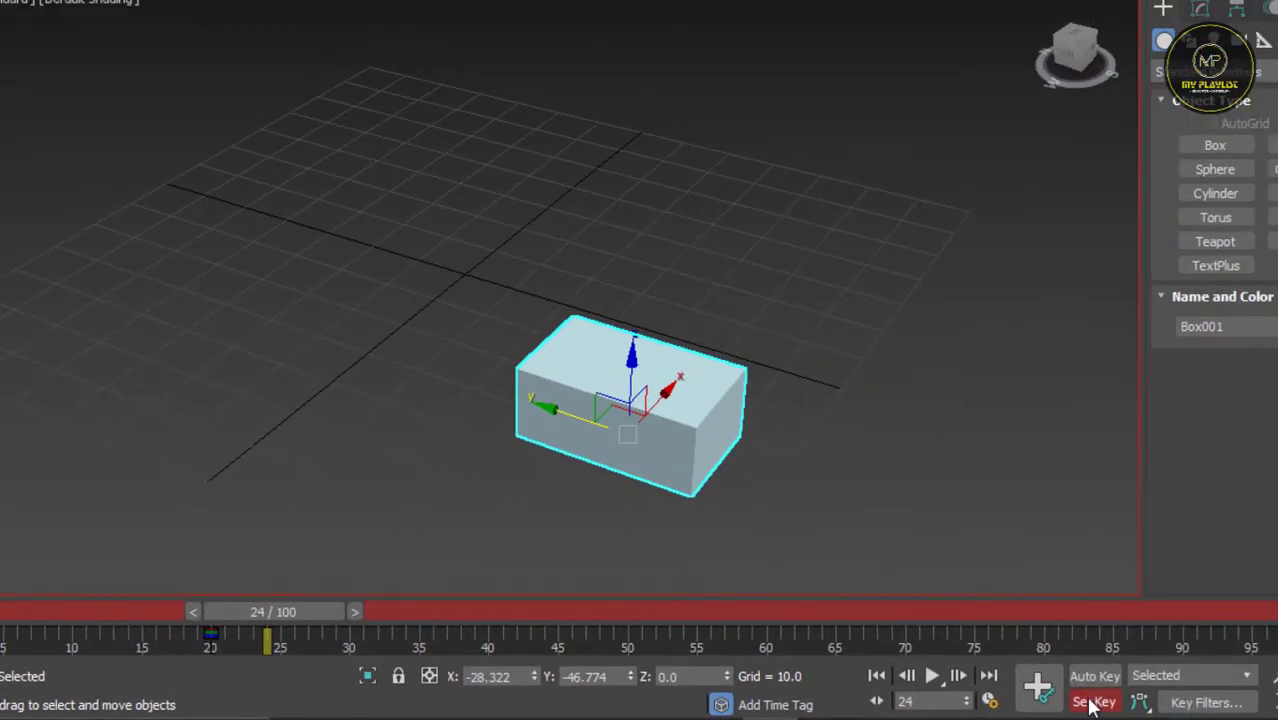
left_click(1090, 703)
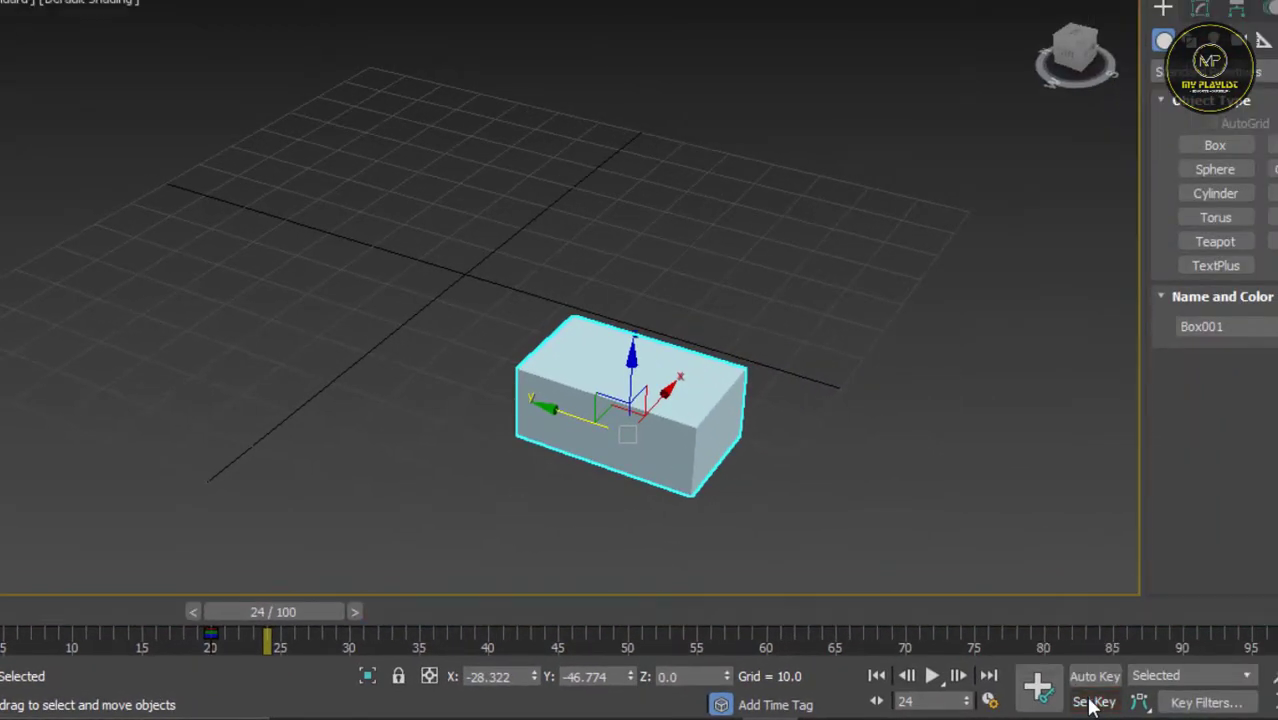
Step: With Auto Key on, animate the box at frame 50 by moving it along Y to about -29, and turn Auto Key off
left_click(1096, 677)
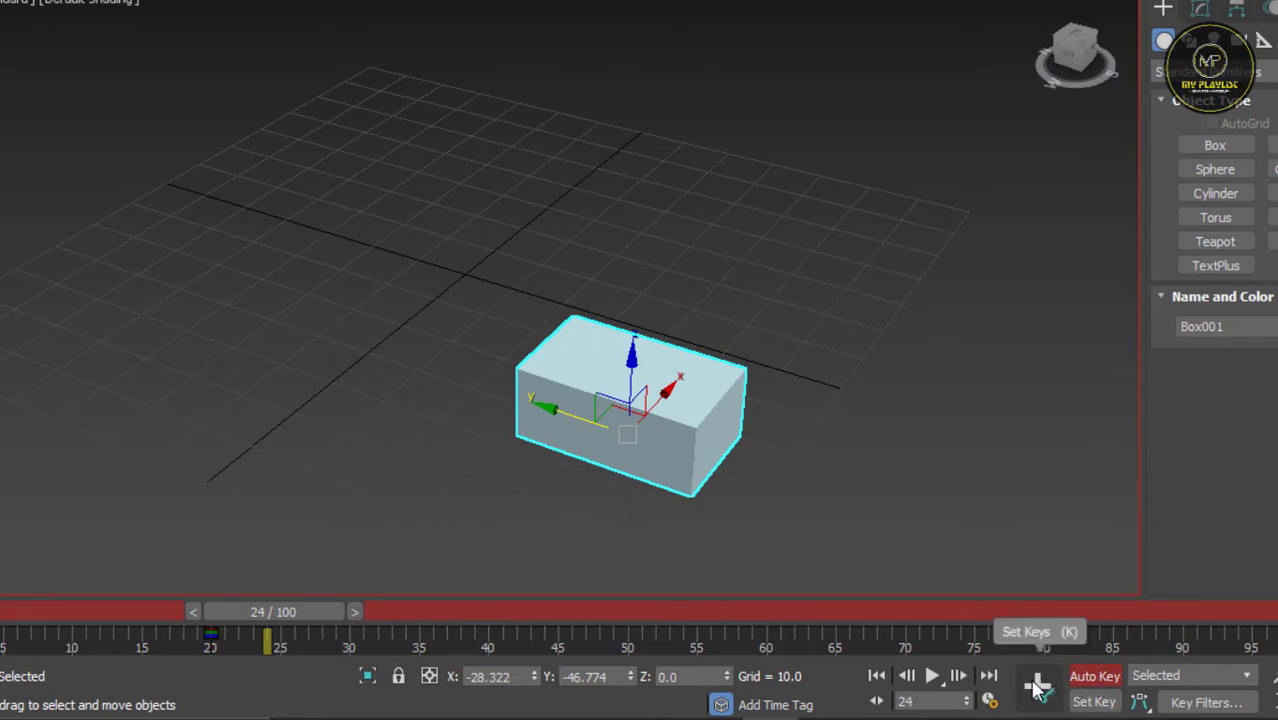
left_click_drag(306, 611, 653, 618)
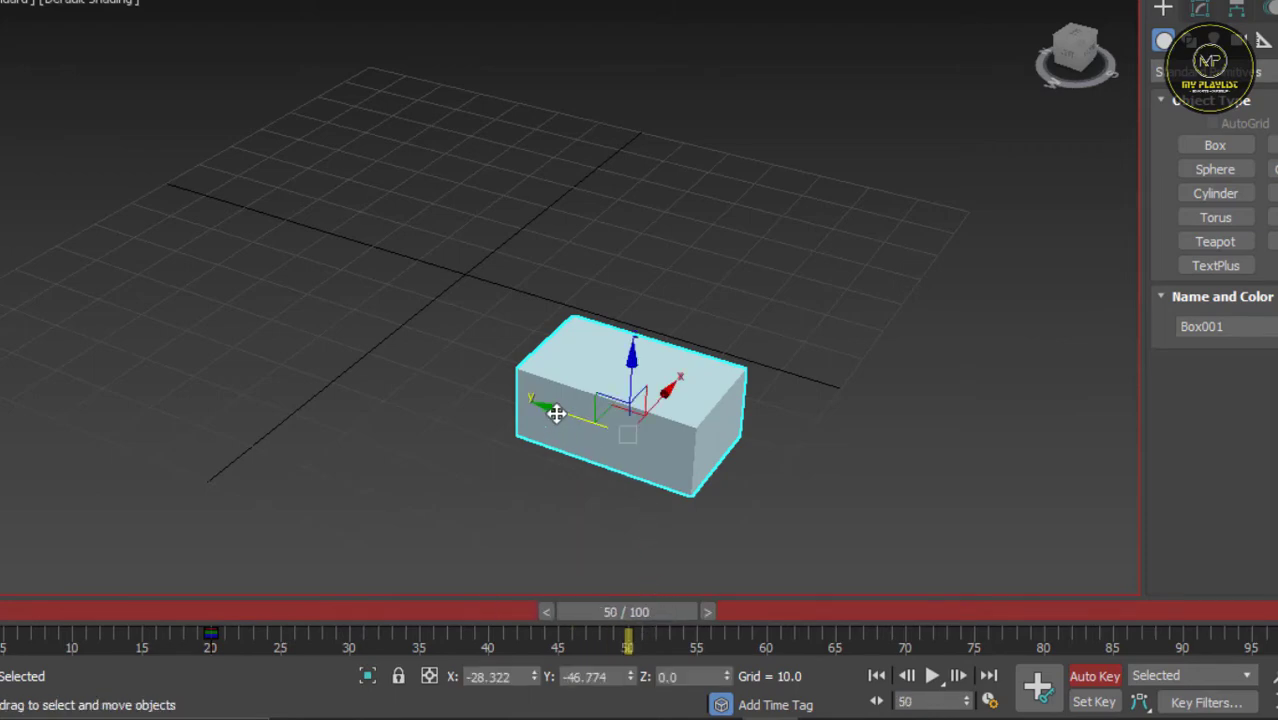
left_click_drag(556, 413, 440, 368)
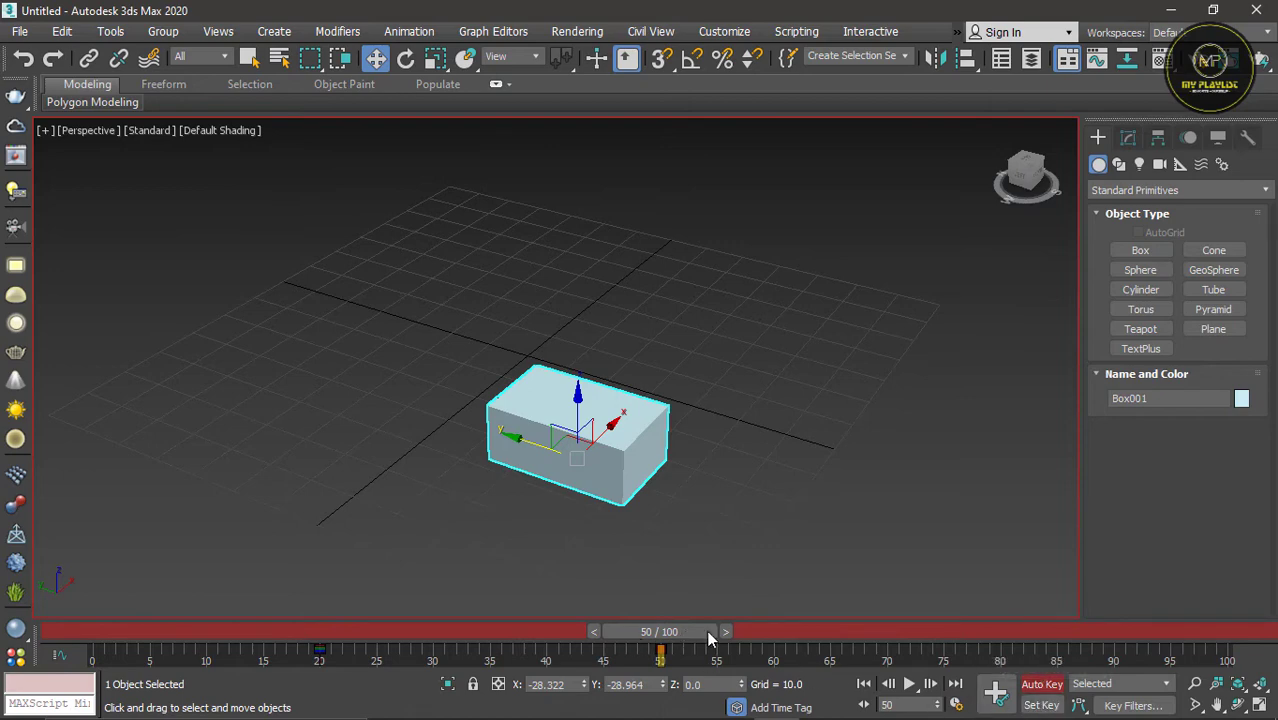
left_click(1042, 685)
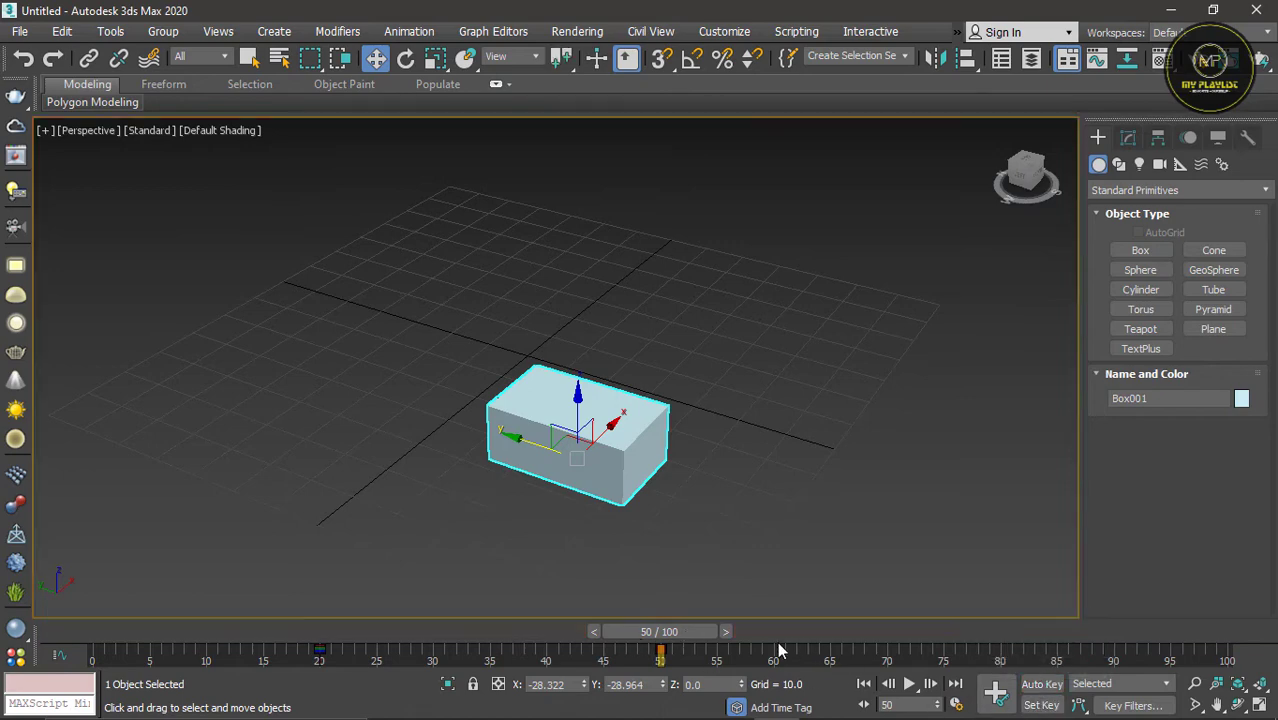
Step: Scrub the animation back to frame 0 and delete the box's keys at frames 20 and 50
left_click_drag(706, 633, 150, 635)
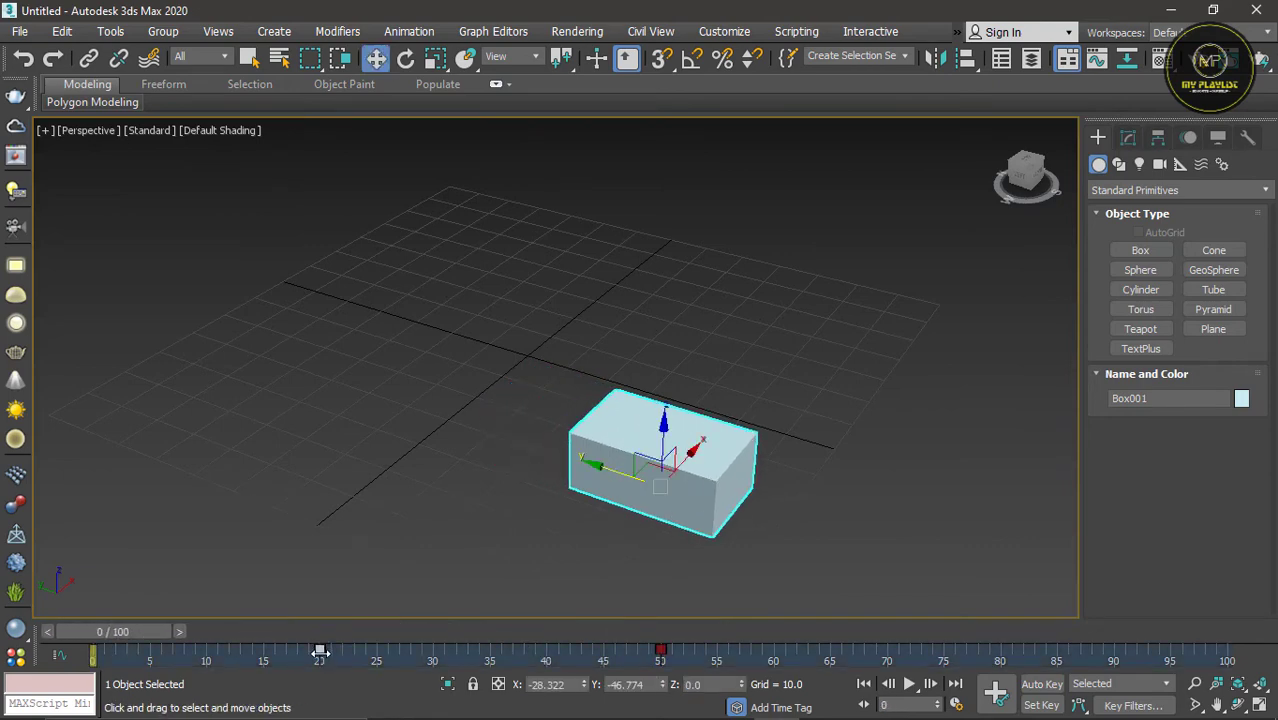
key("Delete")
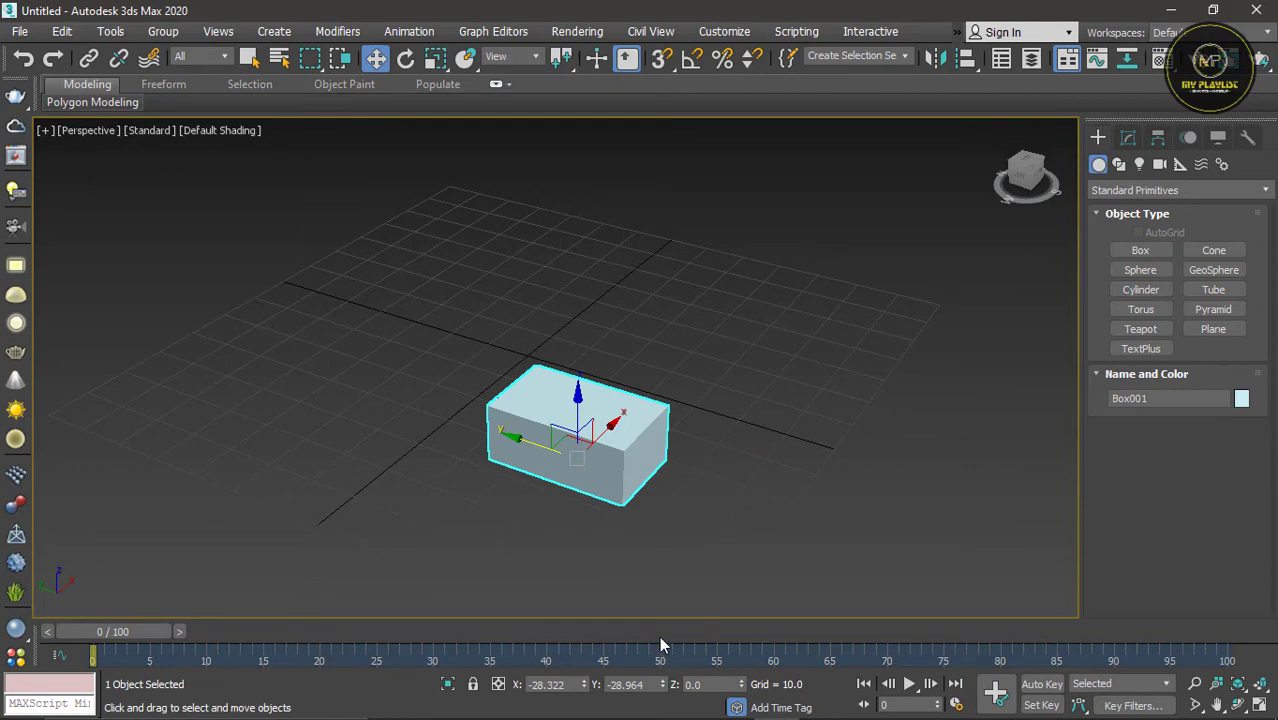
Step: Clone the box along the X axis, placing the copy at about X 13.4
scroll(756, 501, "down", 2)
scroll(677, 532, "up", 2)
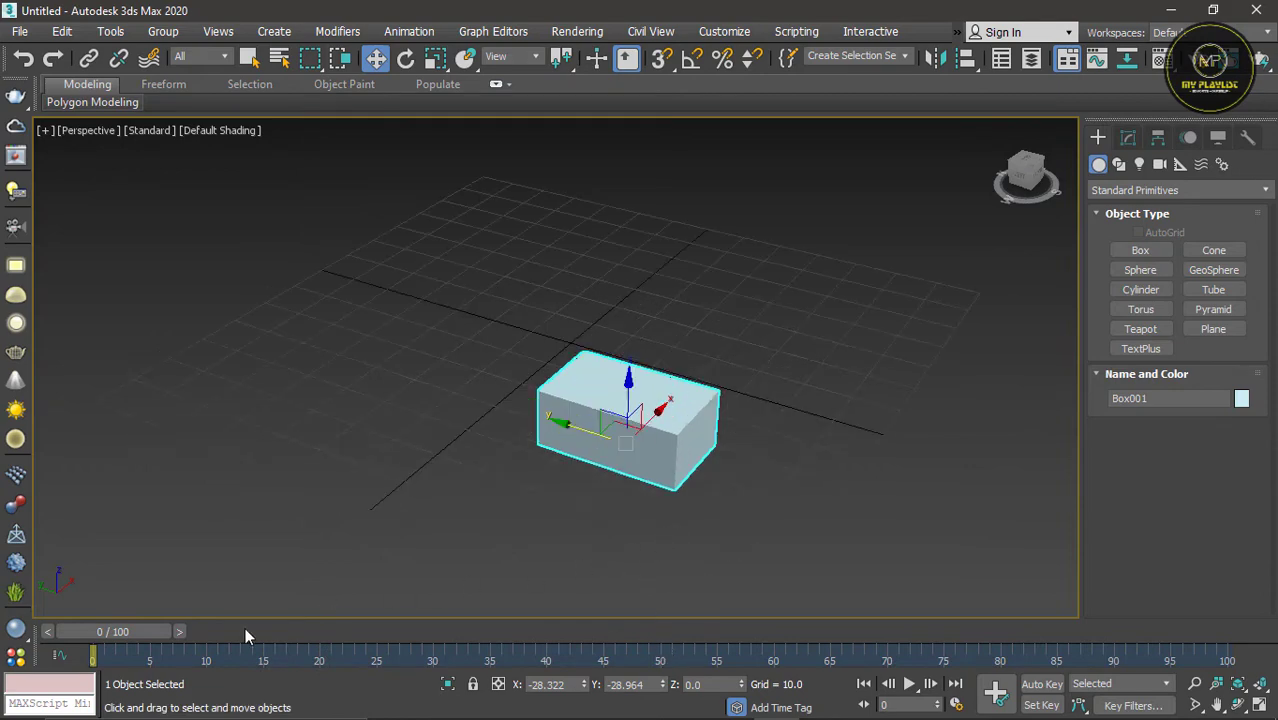
mouse_move(664, 416)
left_mouse_down("shift")
mouse_move(700, 350)
mouse_move(750, 320)
left_mouse_up("shift")
left_click(640, 450)
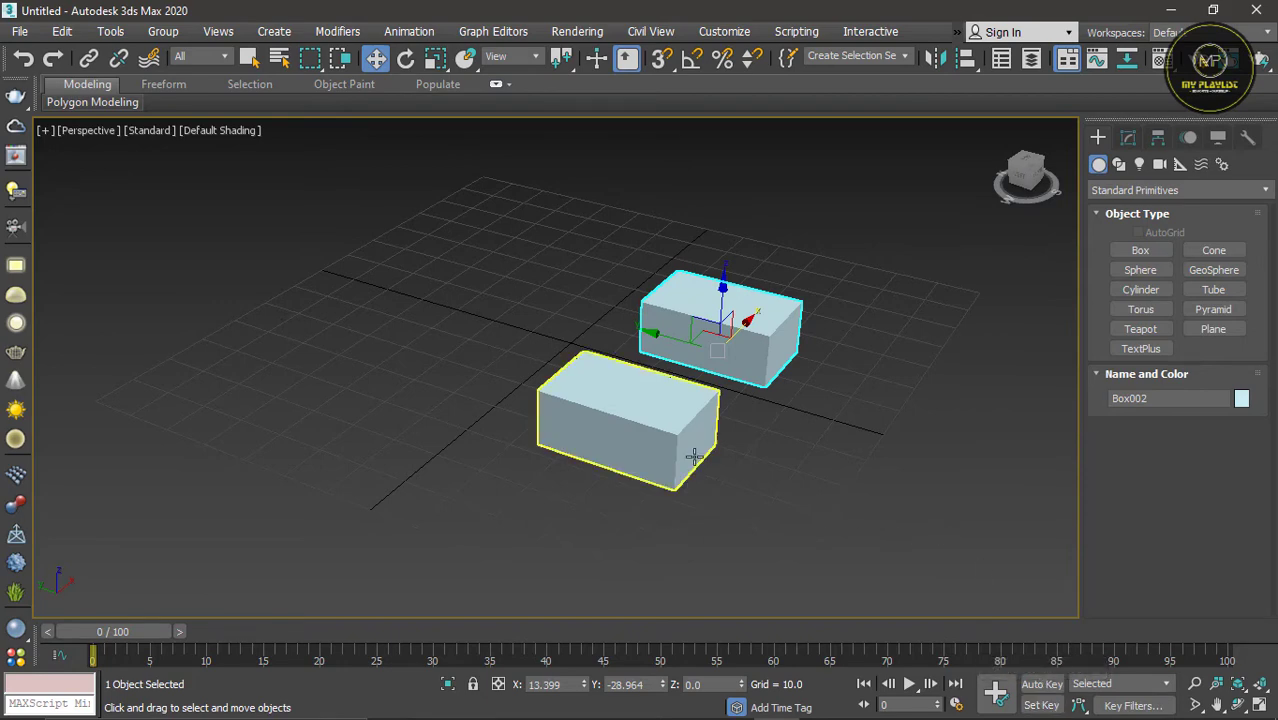
Step: Move both boxes along the Y axis, the original box to about Y 49.2 and its copy to about Y 46
left_click(665, 442)
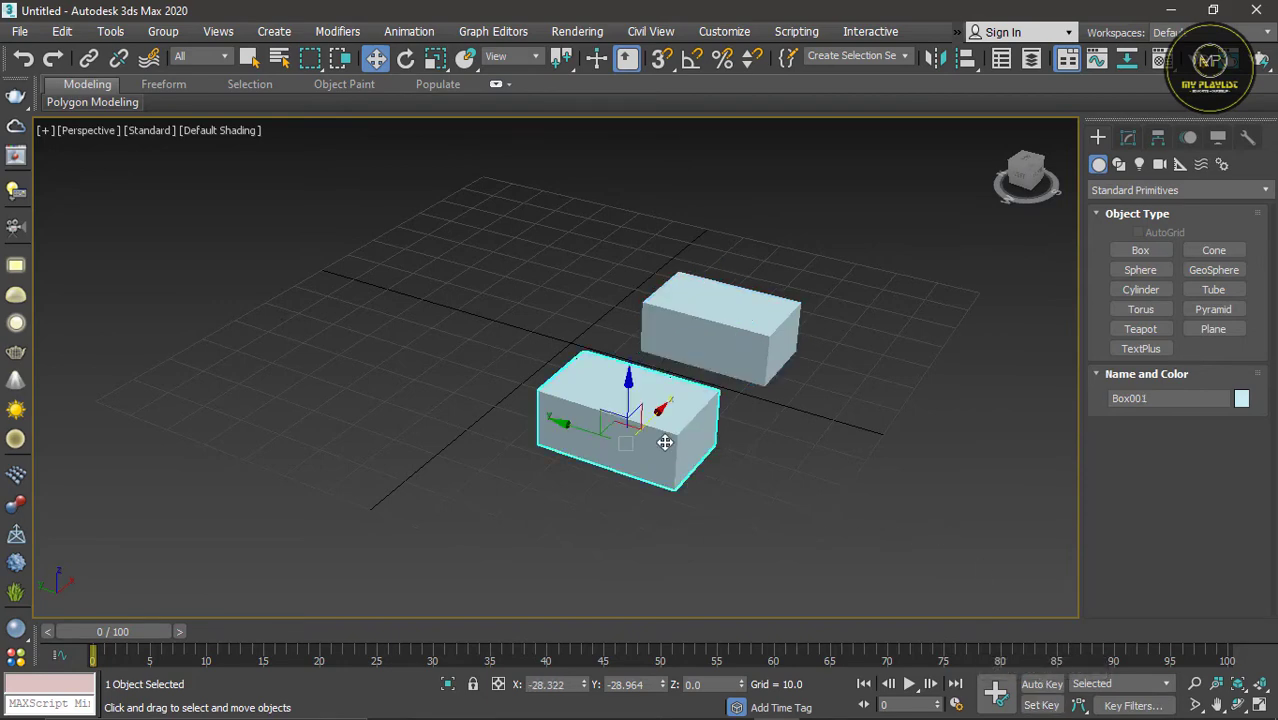
left_click_drag(565, 423, 262, 325)
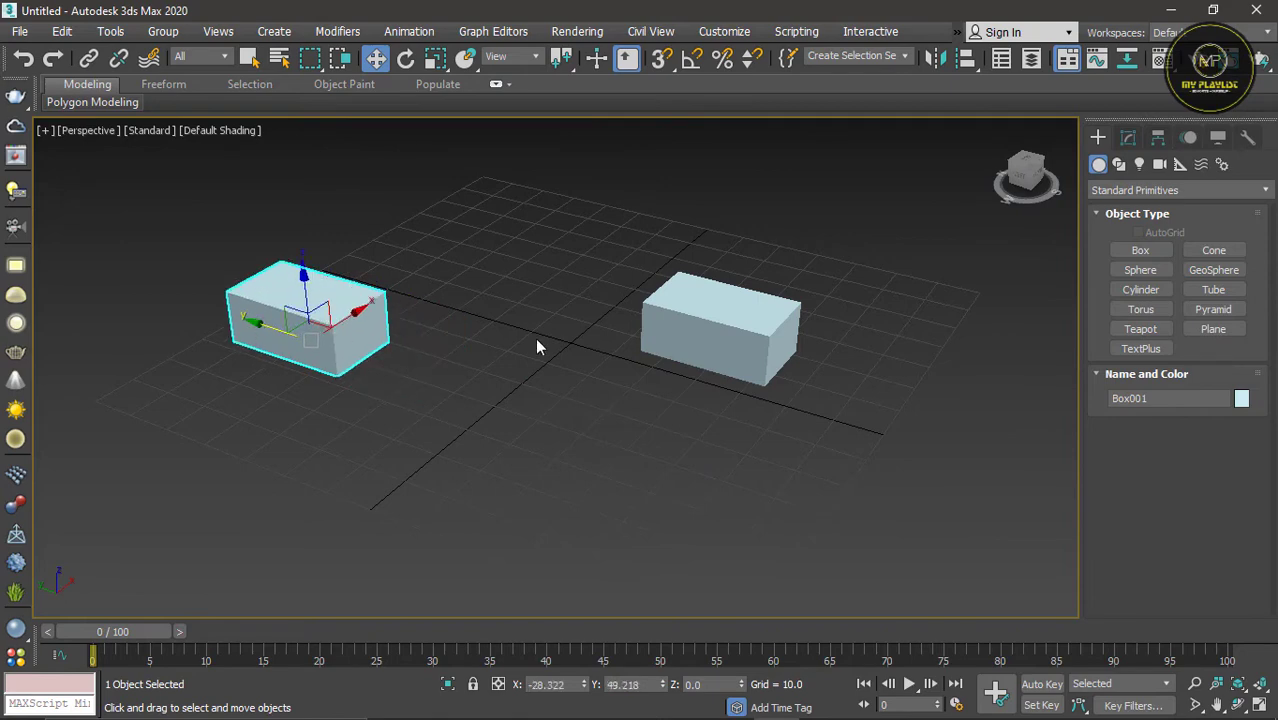
left_click(682, 337)
left_click_drag(682, 337, 395, 266)
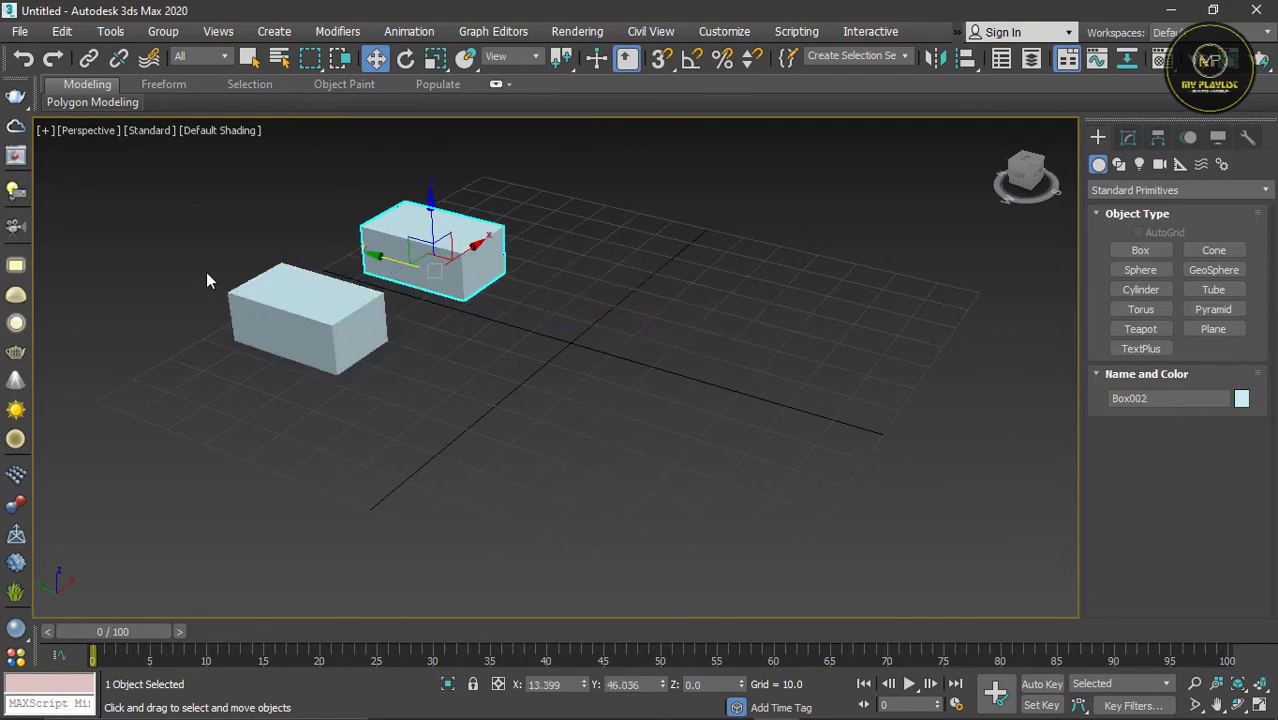
scroll(206, 273, "up", 3)
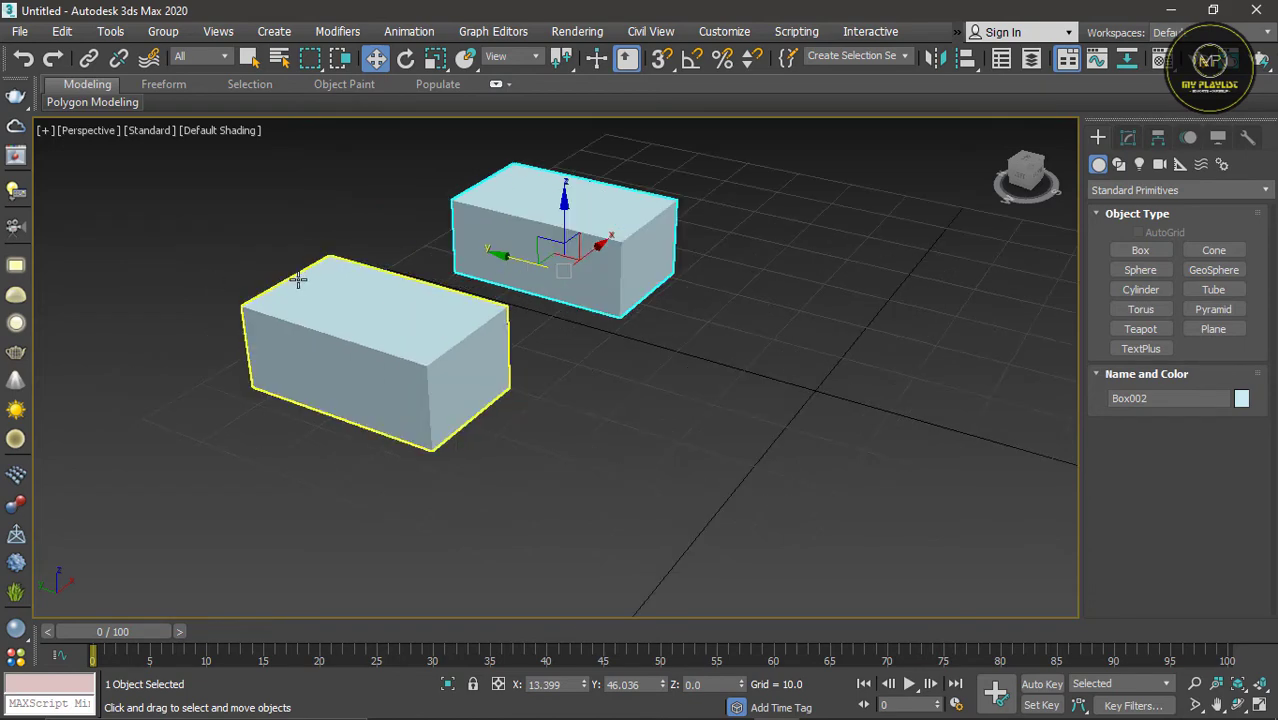
Step: With Set Key on, key the original box at frame 100 moved along Y to about -53.2, and turn Set Key off
scroll(298, 280, "down", 3)
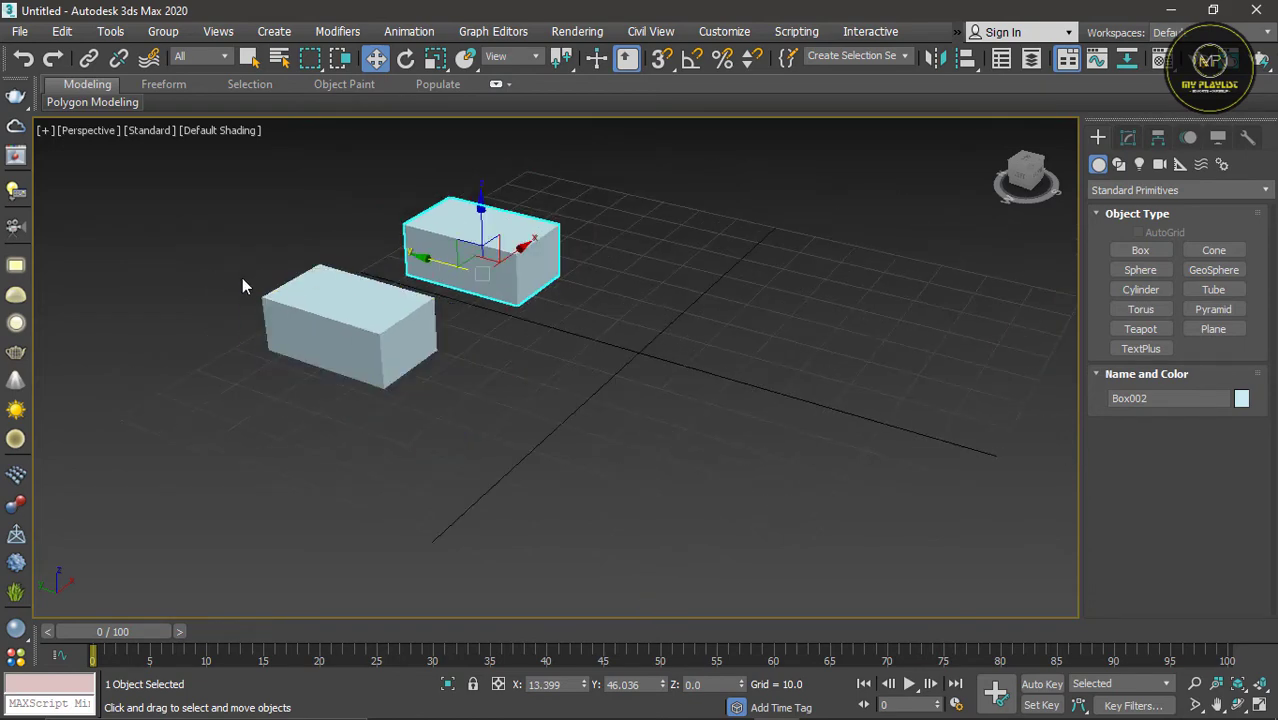
left_click(320, 303)
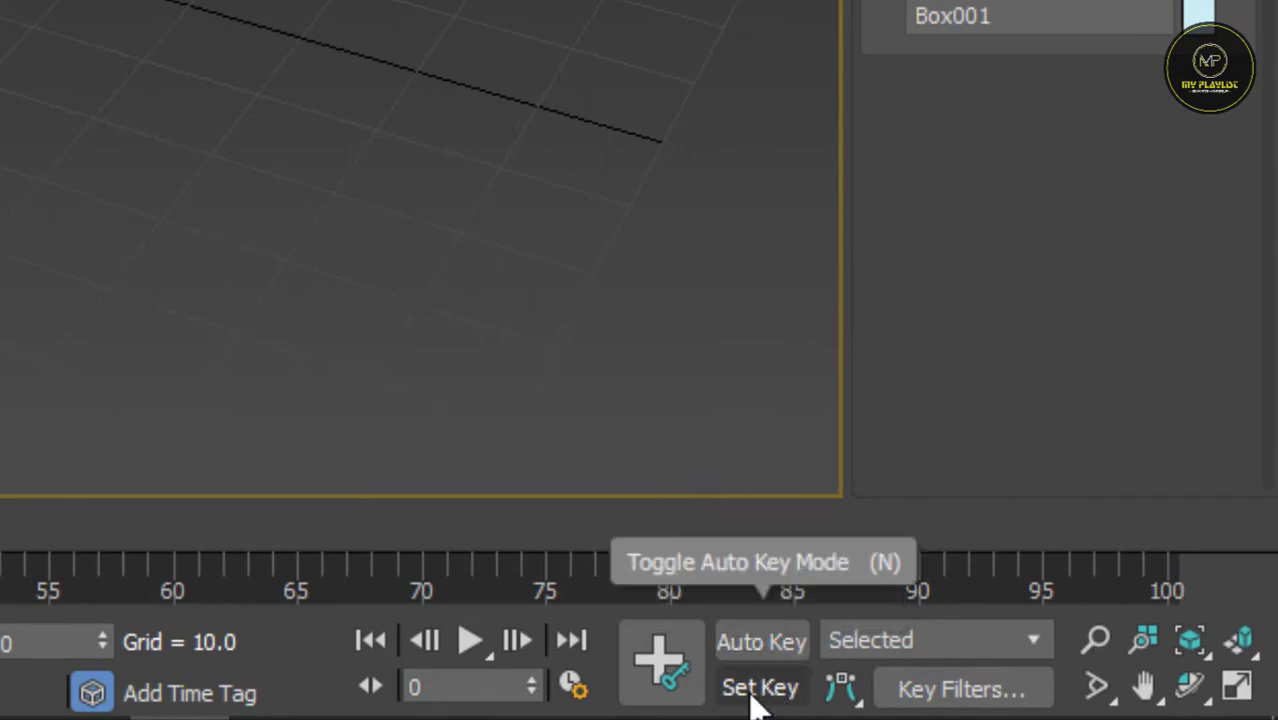
left_click(757, 690)
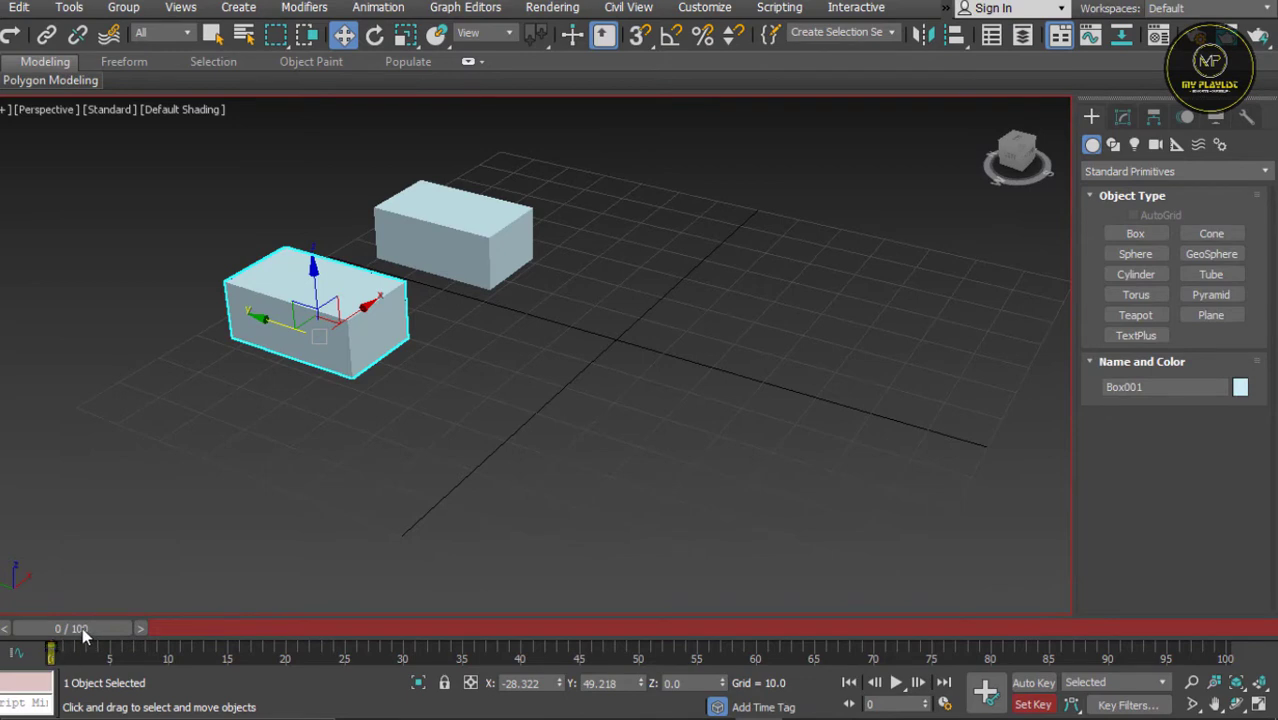
left_click_drag(82, 627, 1213, 627)
key("w")
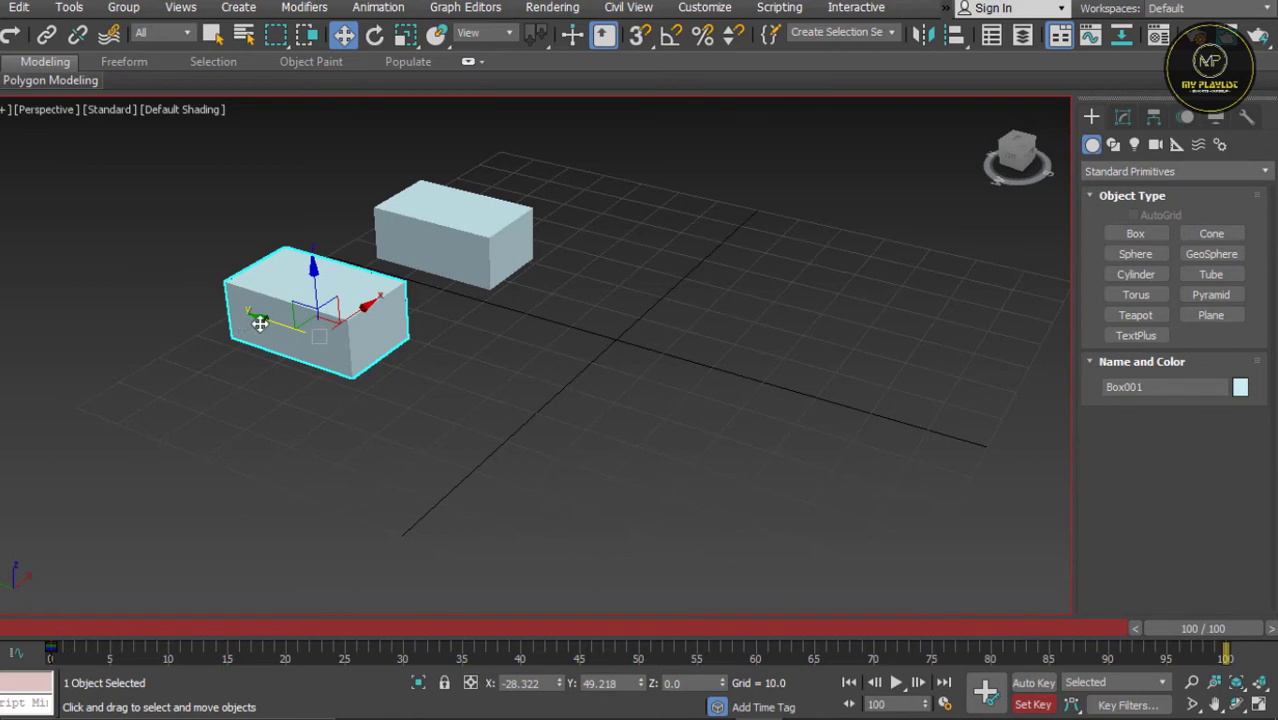
mouse_move(260, 322)
left_mouse_down()
mouse_move(334, 342)
mouse_move(269, 334)
left_mouse_up()
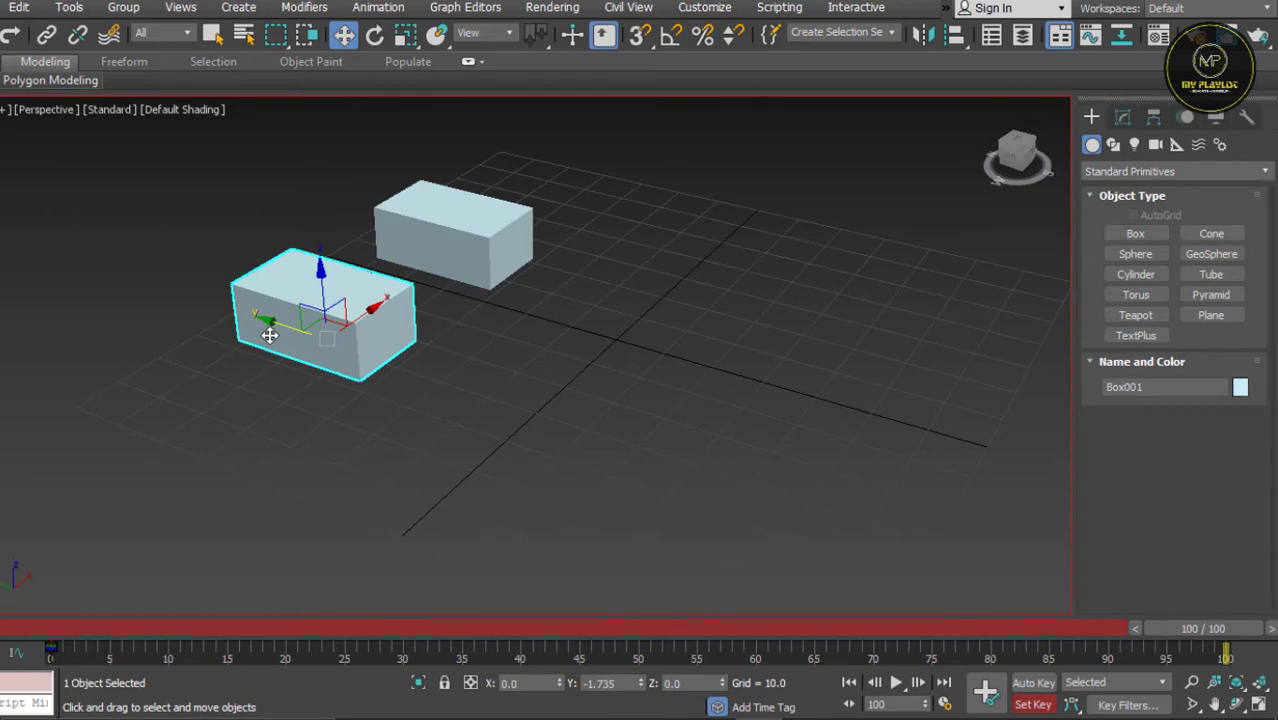
left_click_drag(269, 334, 767, 537)
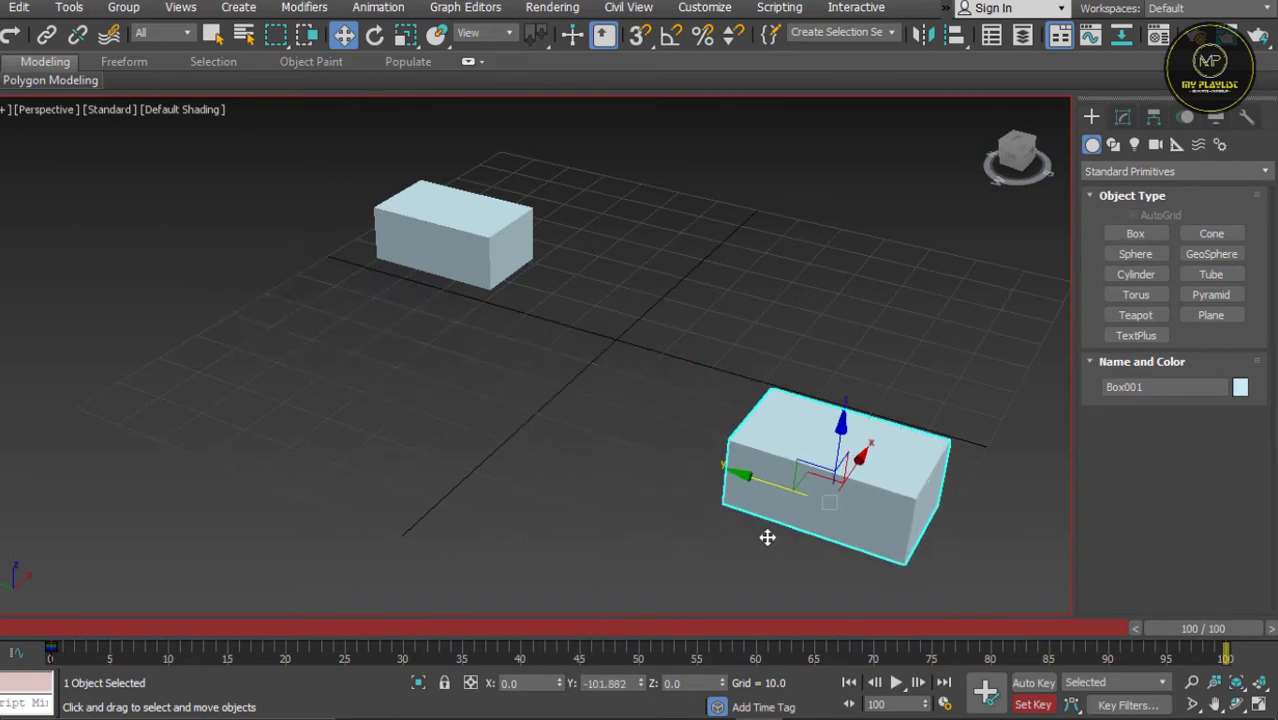
left_click(987, 691)
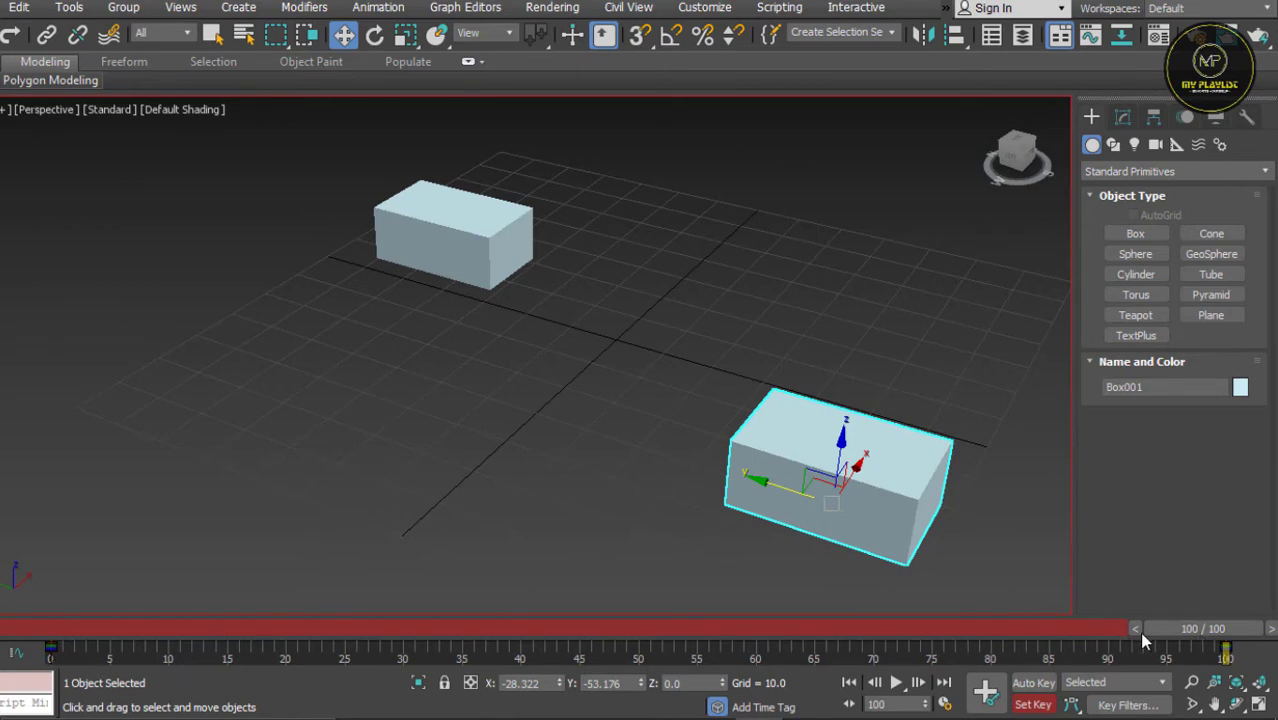
left_click(1036, 705)
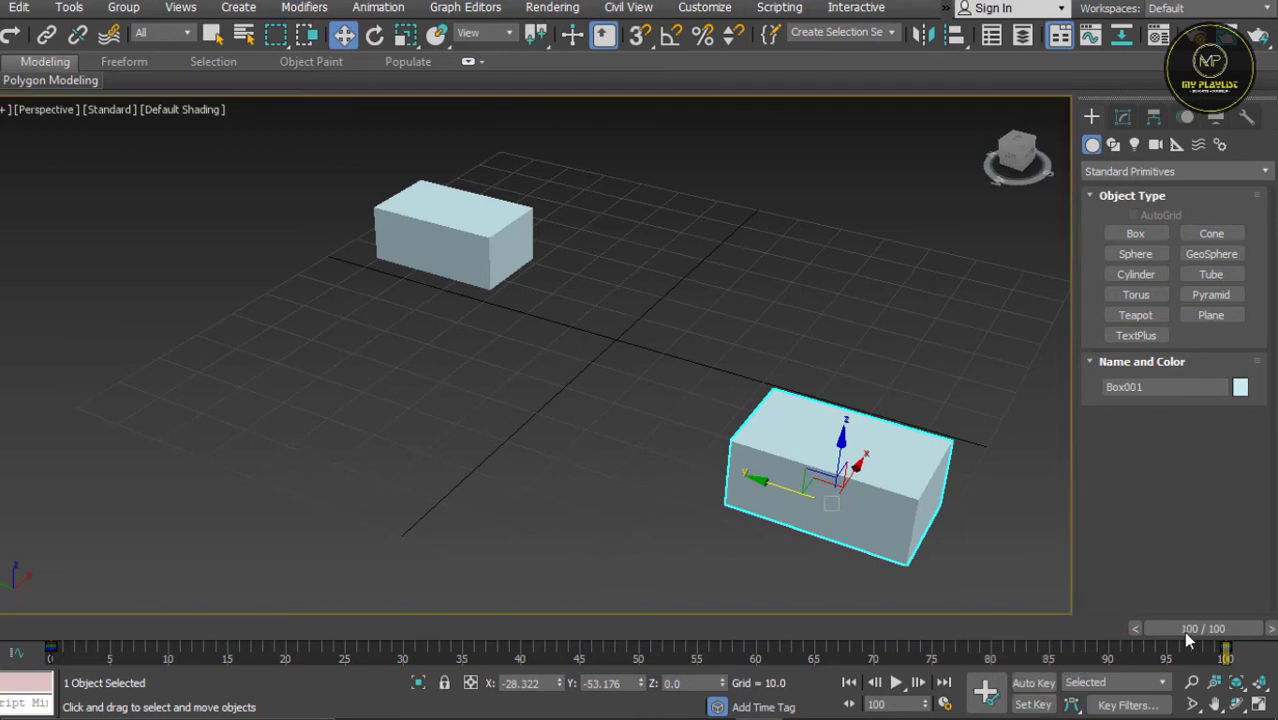
Step: Review the box's motion by scrubbing to frame 0, jumping to the last frame, and stepping single frames backward and forward
left_click_drag(1187, 638, 20, 628)
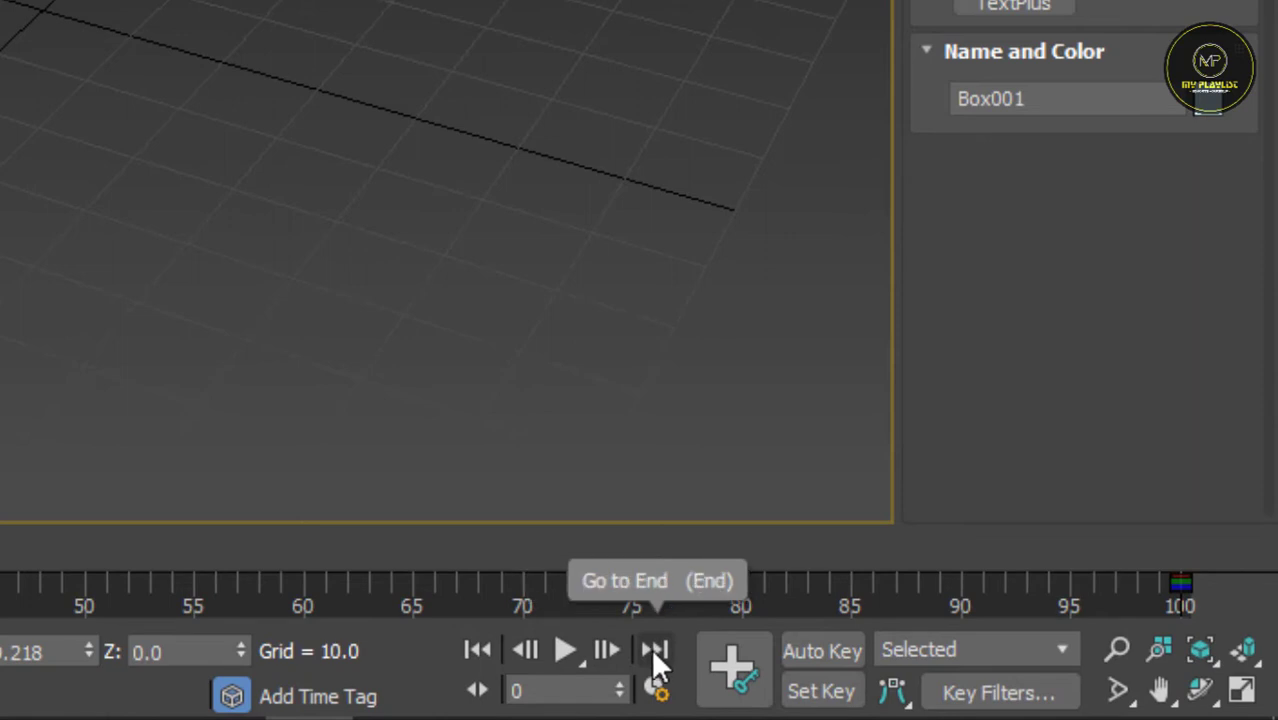
left_click(654, 649)
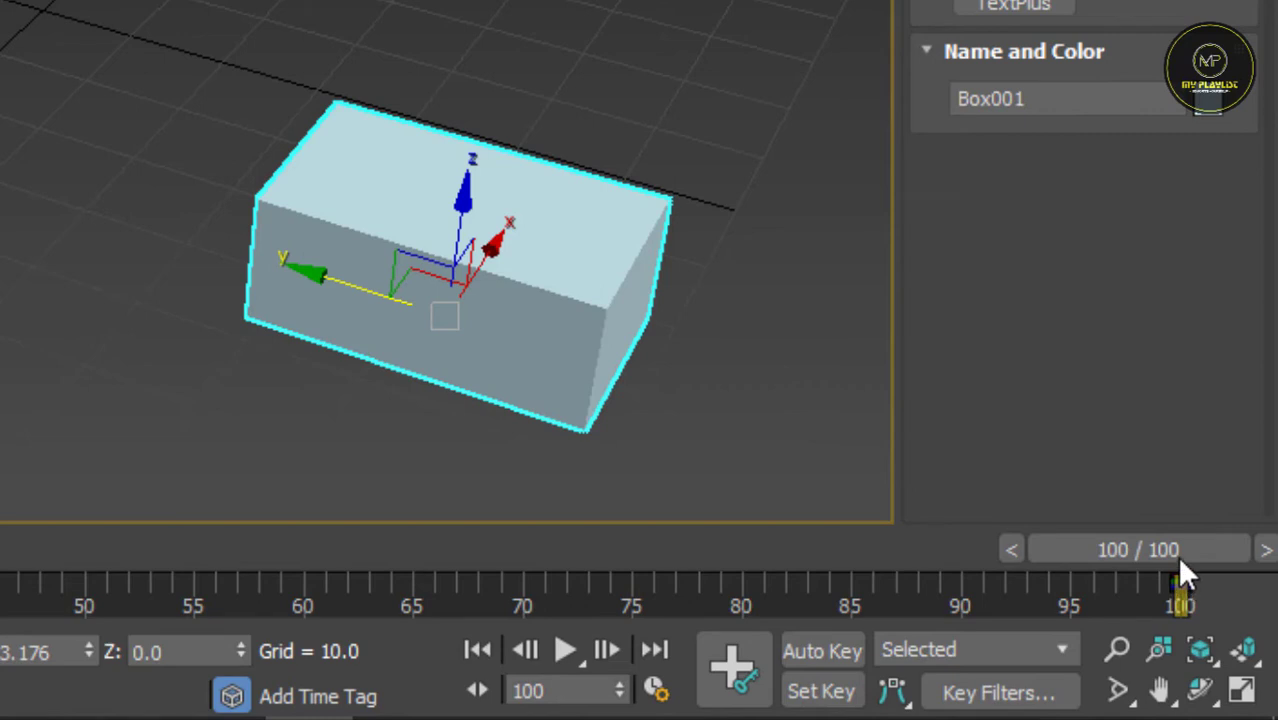
left_click(528, 648)
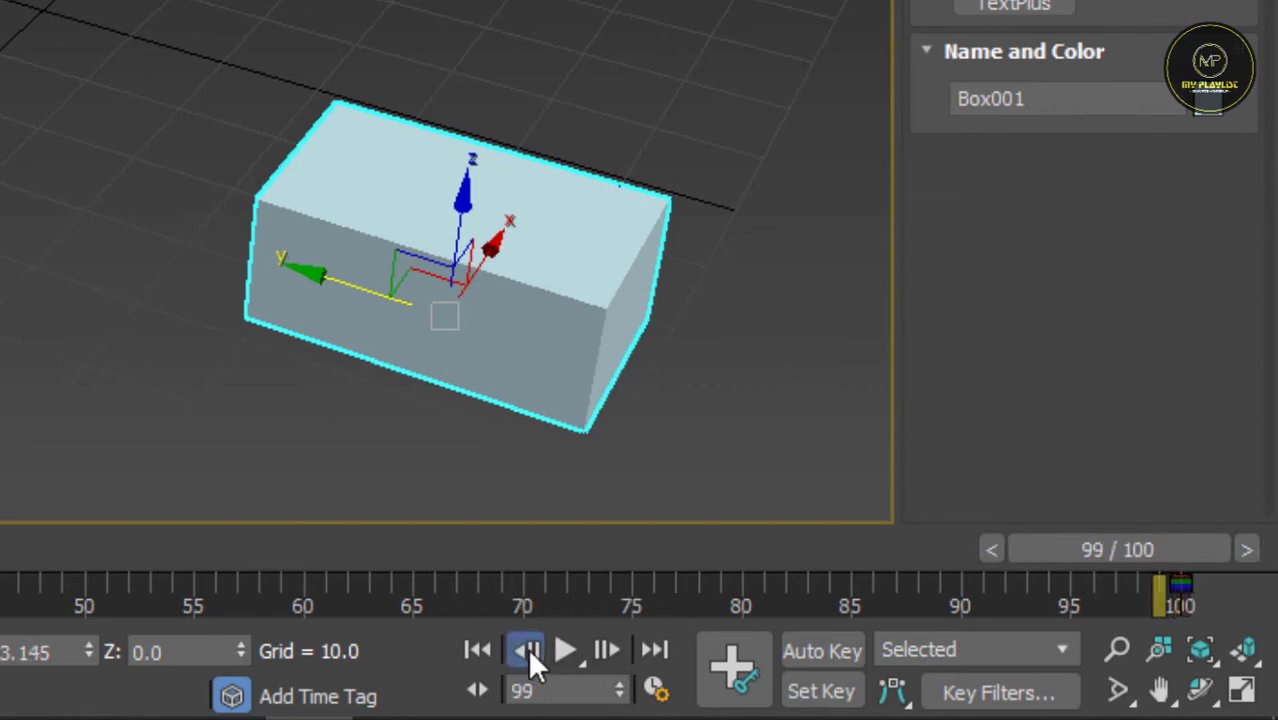
left_click(528, 648)
left_click(528, 648)
left_click(528, 649)
left_click(528, 649)
left_click(528, 649)
left_click(528, 649)
left_click(528, 649)
left_click(528, 649)
left_click(528, 649)
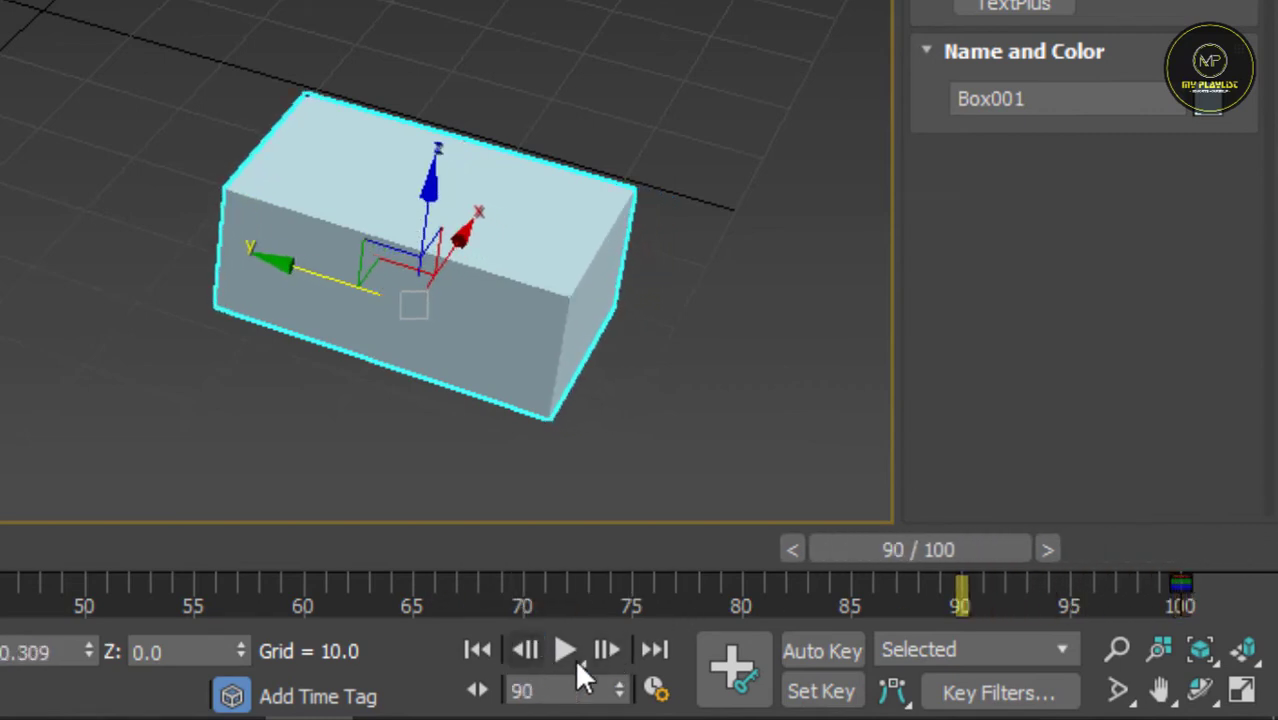
left_click(607, 650)
left_click(607, 650)
left_click(607, 650)
left_click(607, 650)
left_click(607, 650)
left_click(607, 650)
left_click(607, 650)
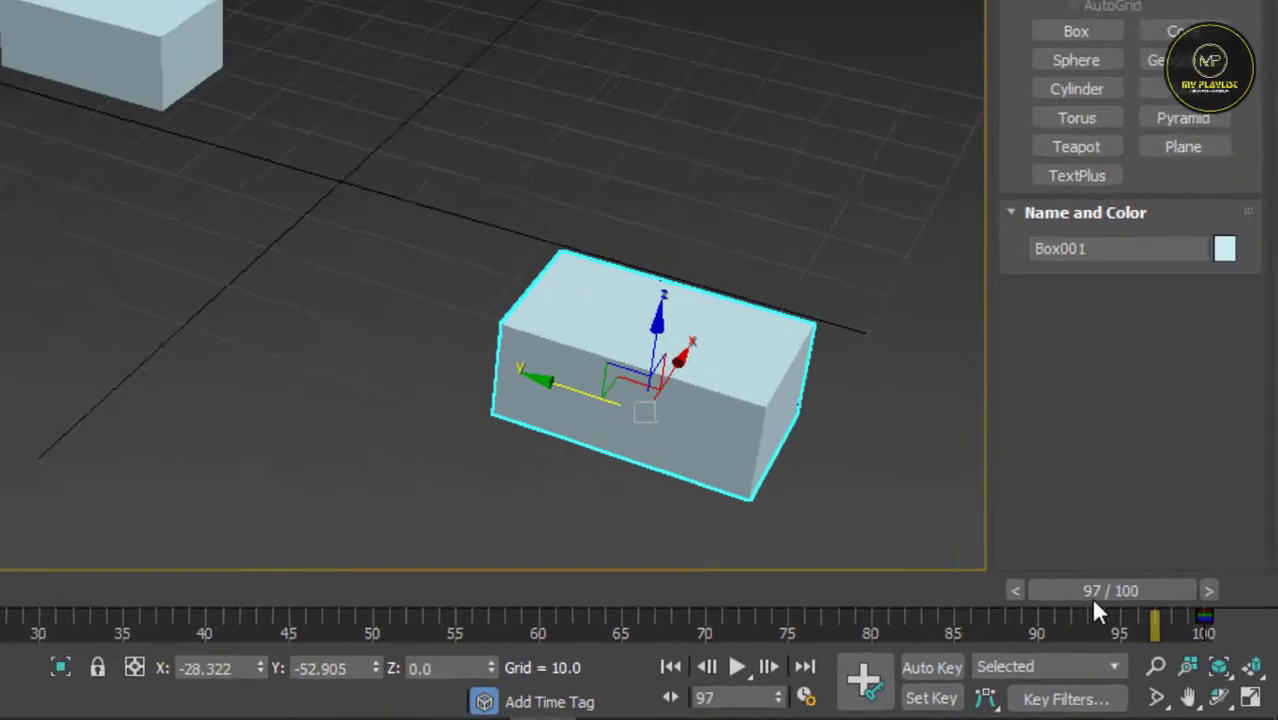
Step: Rewind to the start and play the box's animation, stopping it once and playing it again
left_click_drag(1098, 605, 100, 630)
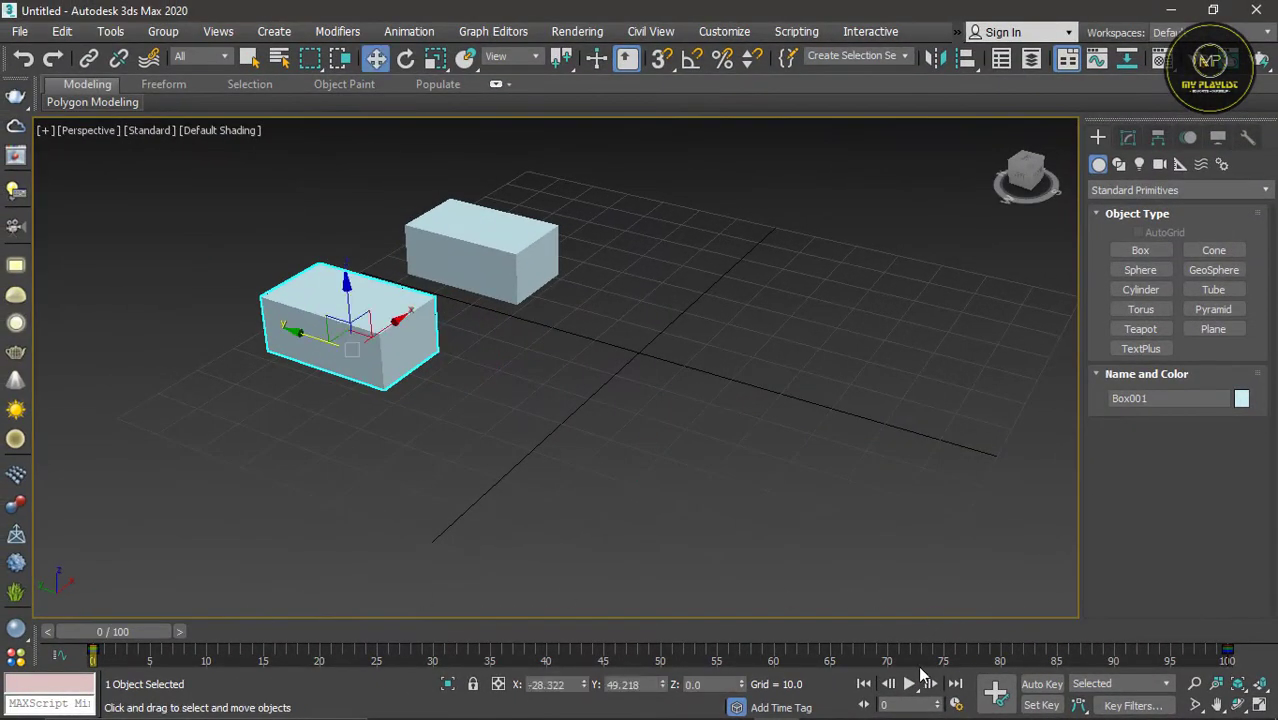
left_click(909, 684)
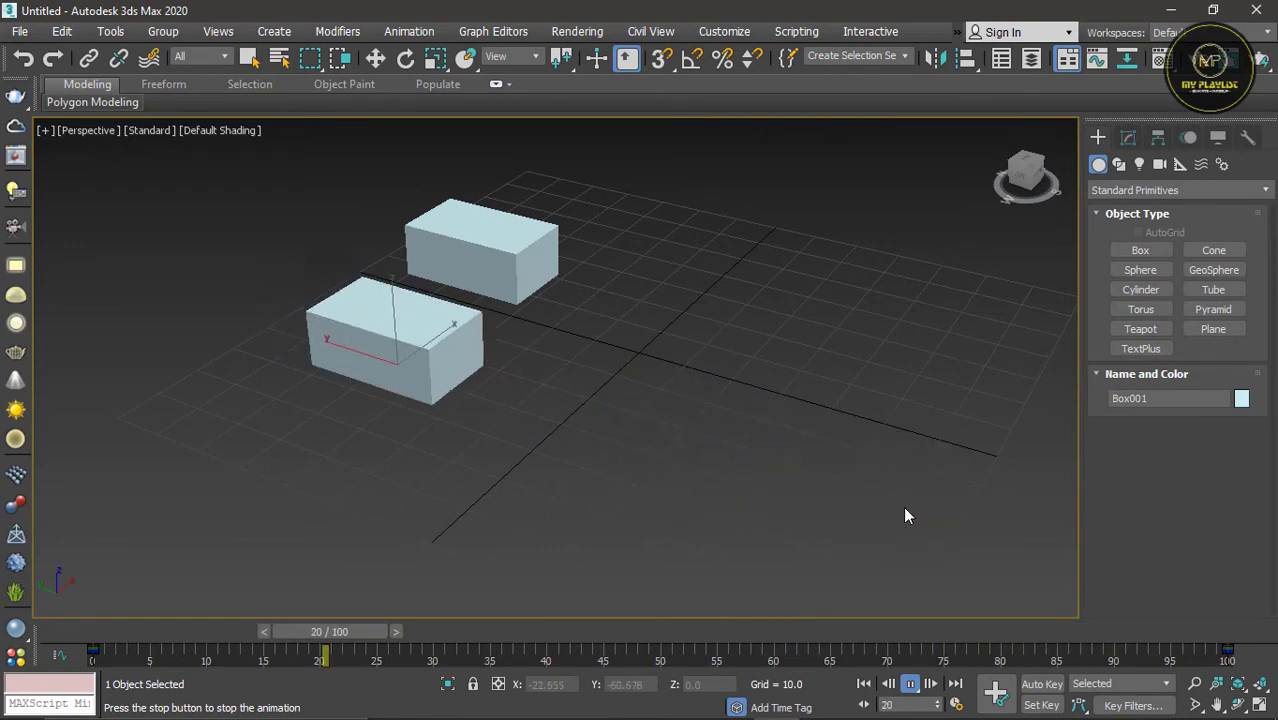
left_click(913, 685)
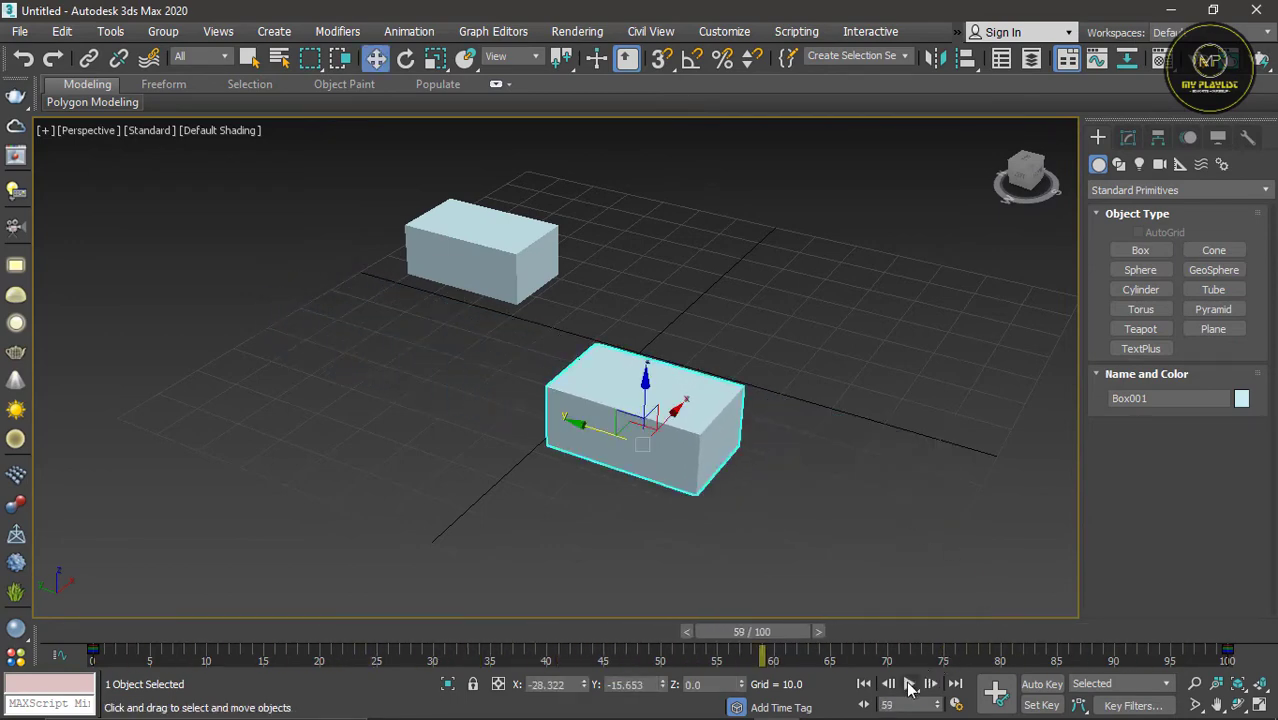
left_click(910, 685)
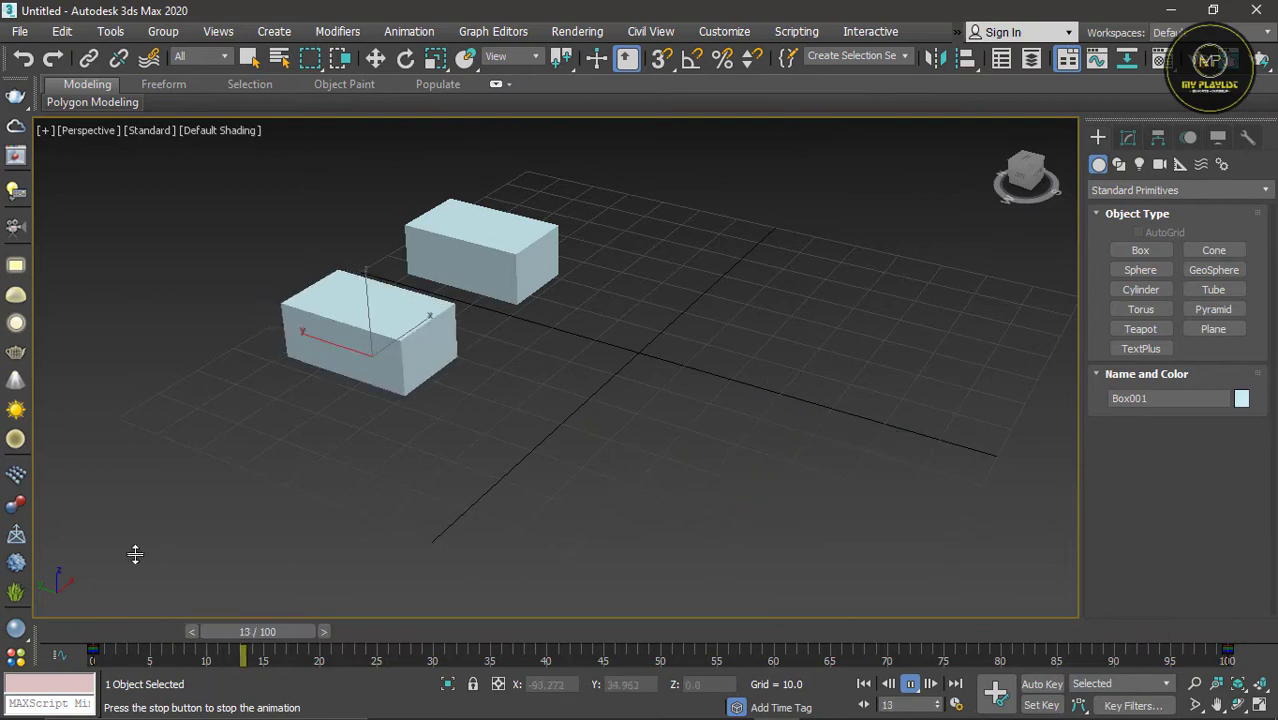
Step: Turn off Loop playback in the Time Configuration
left_click(957, 705)
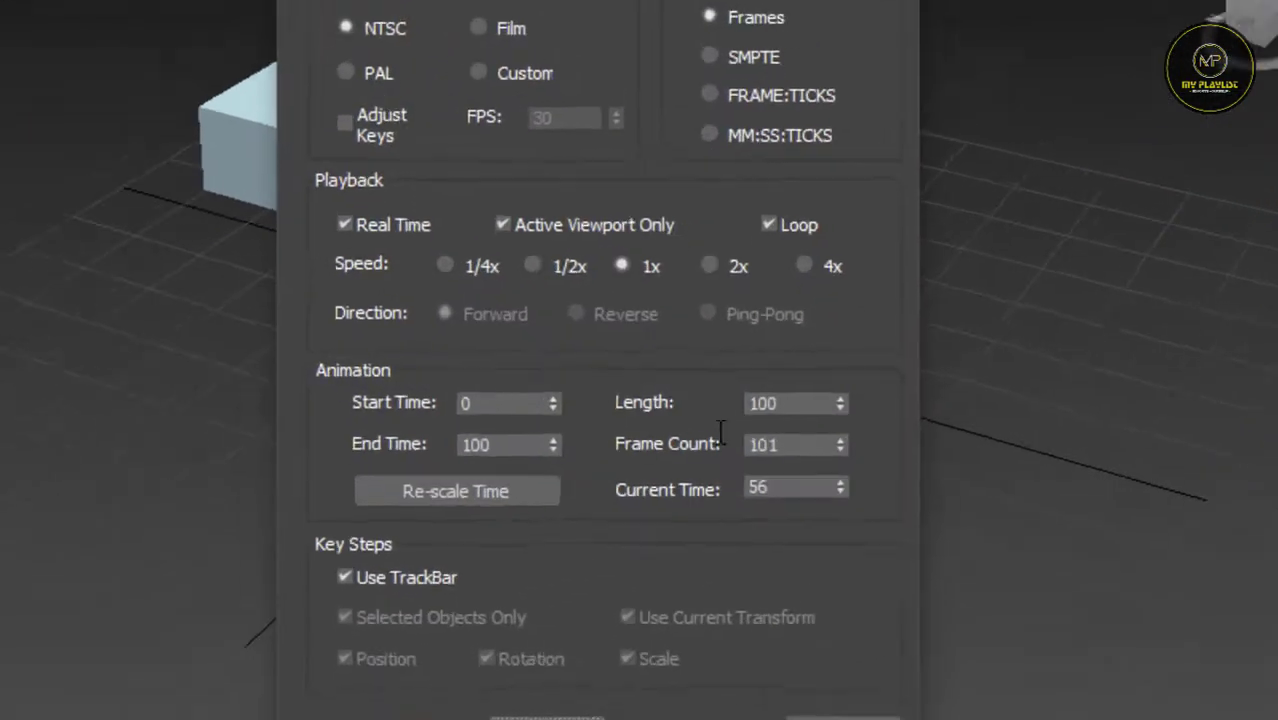
left_click(779, 199)
left_click(624, 593)
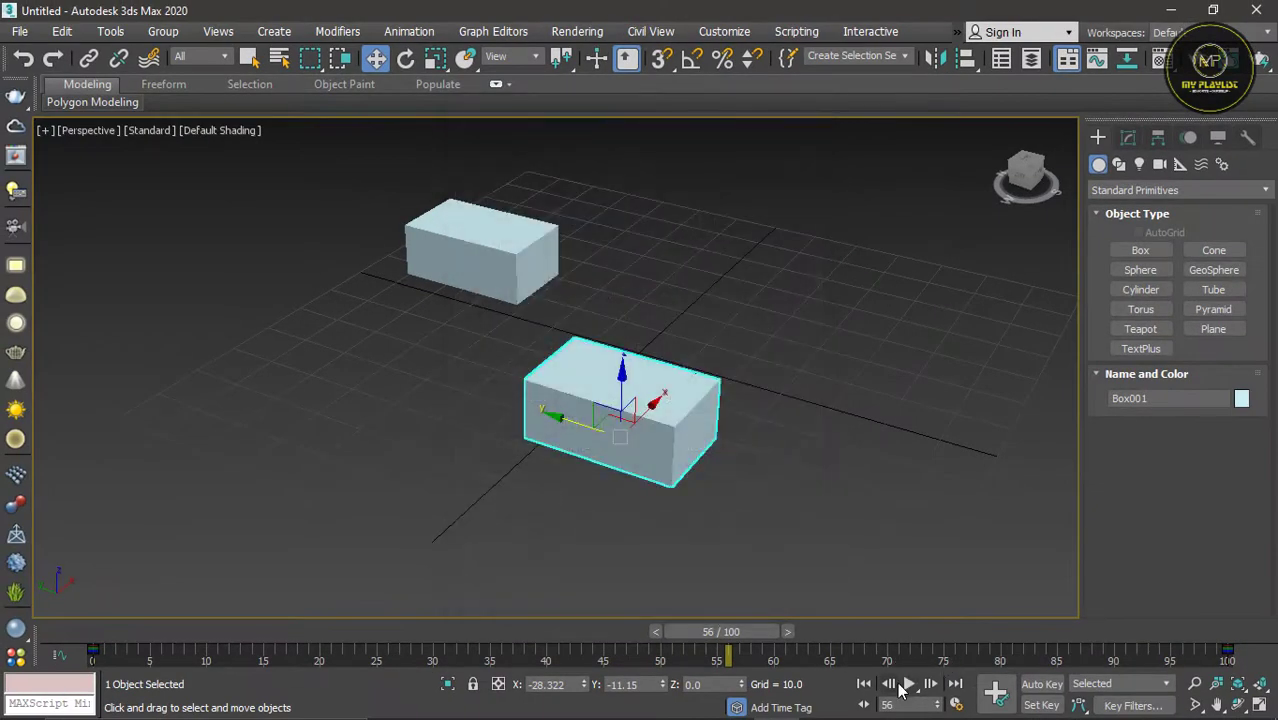
Step: Play the animation through to frame 100, and reopen and accept the Time Configuration
left_click(903, 686)
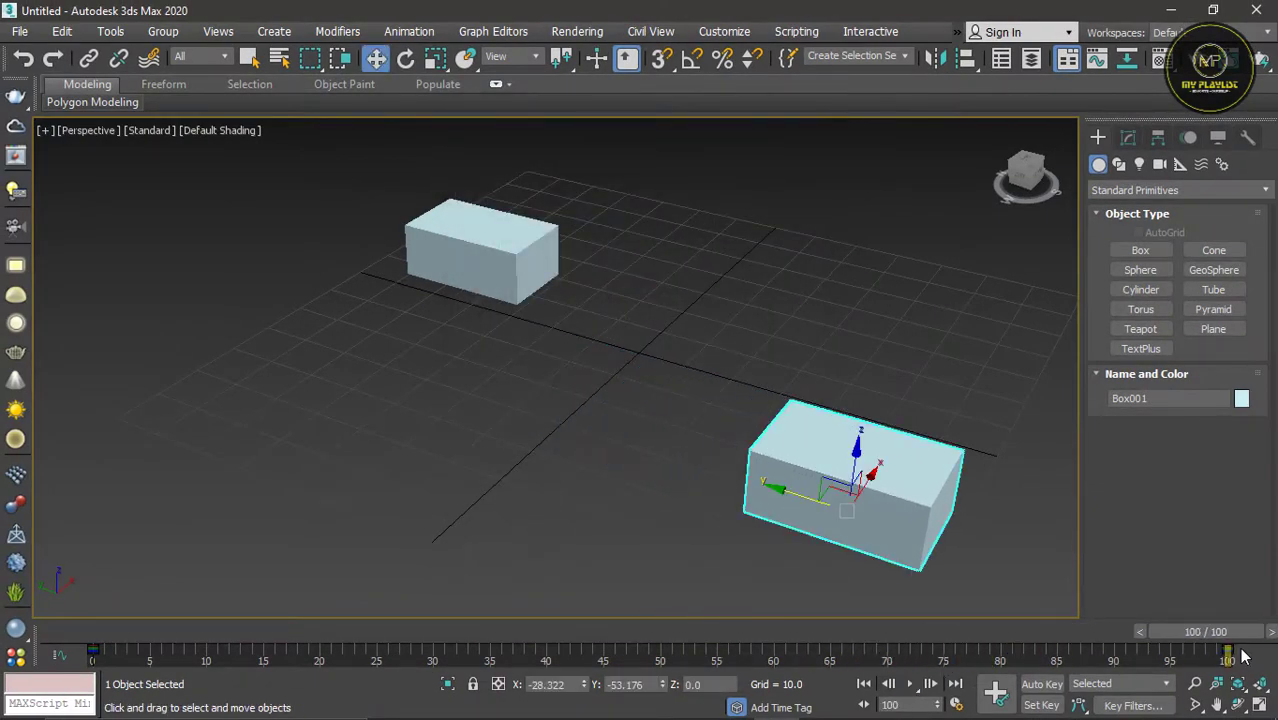
left_click(956, 705)
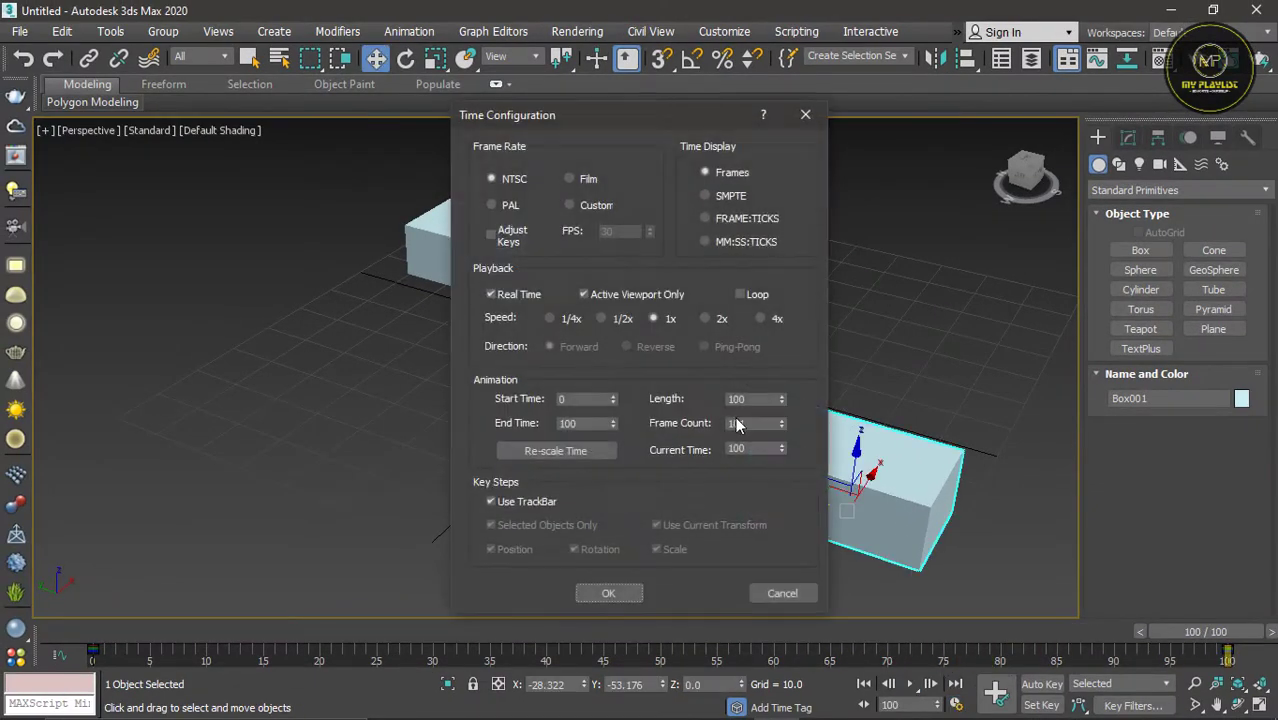
left_click(610, 593)
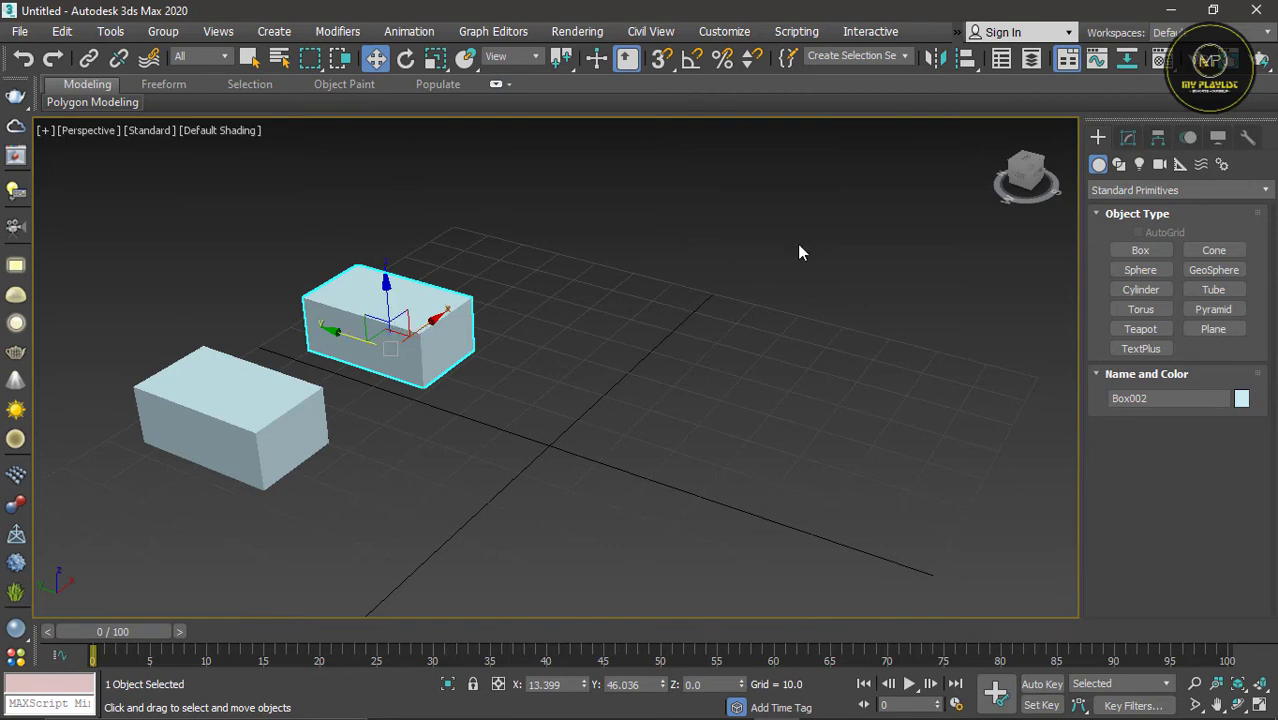
Step: With Auto Key on, animate the copied box at frame 100 by moving it along Y to about -51.1, and turn Auto Key off
scroll(693, 323, "down", 3)
scroll(476, 372, "up", 3)
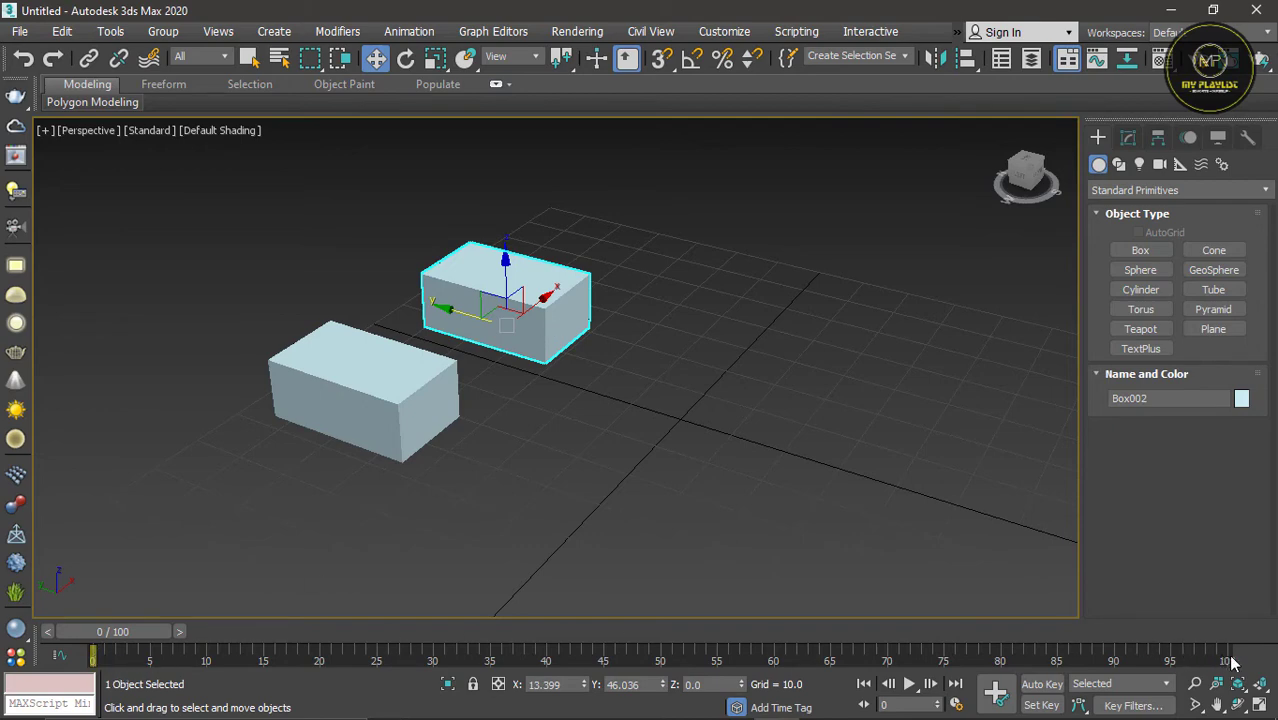
left_click(400, 396)
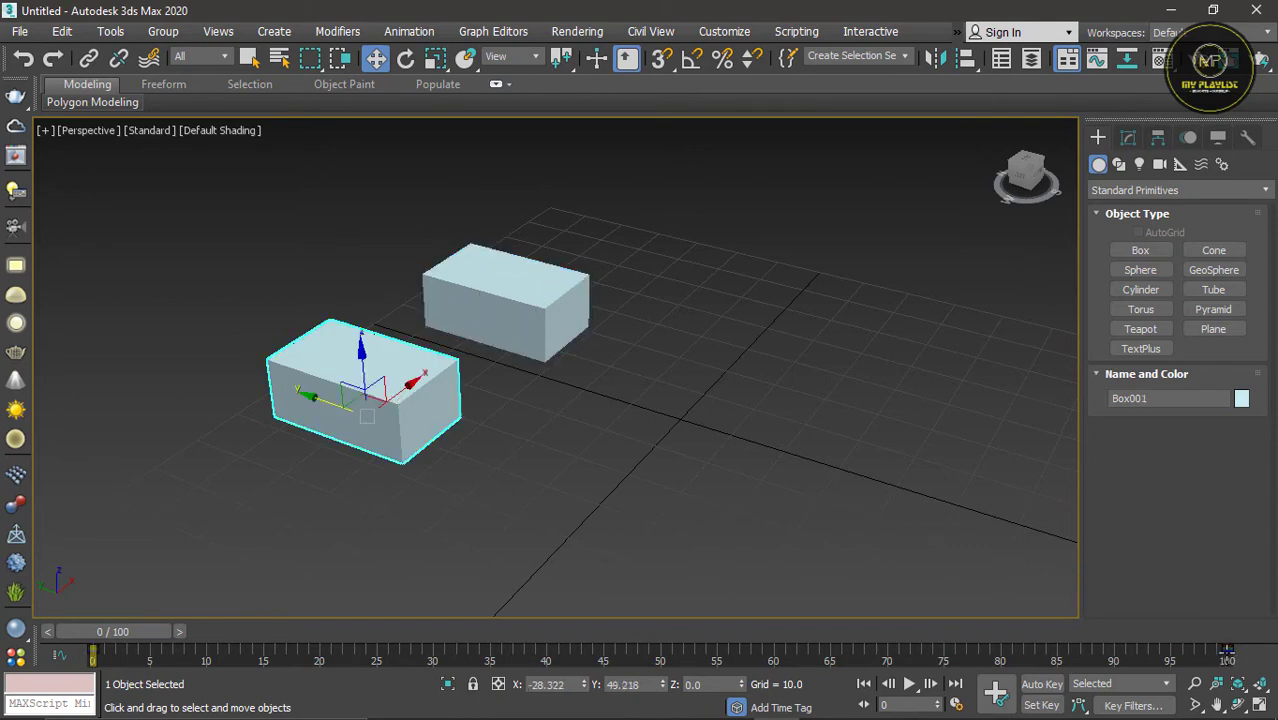
left_click(523, 299)
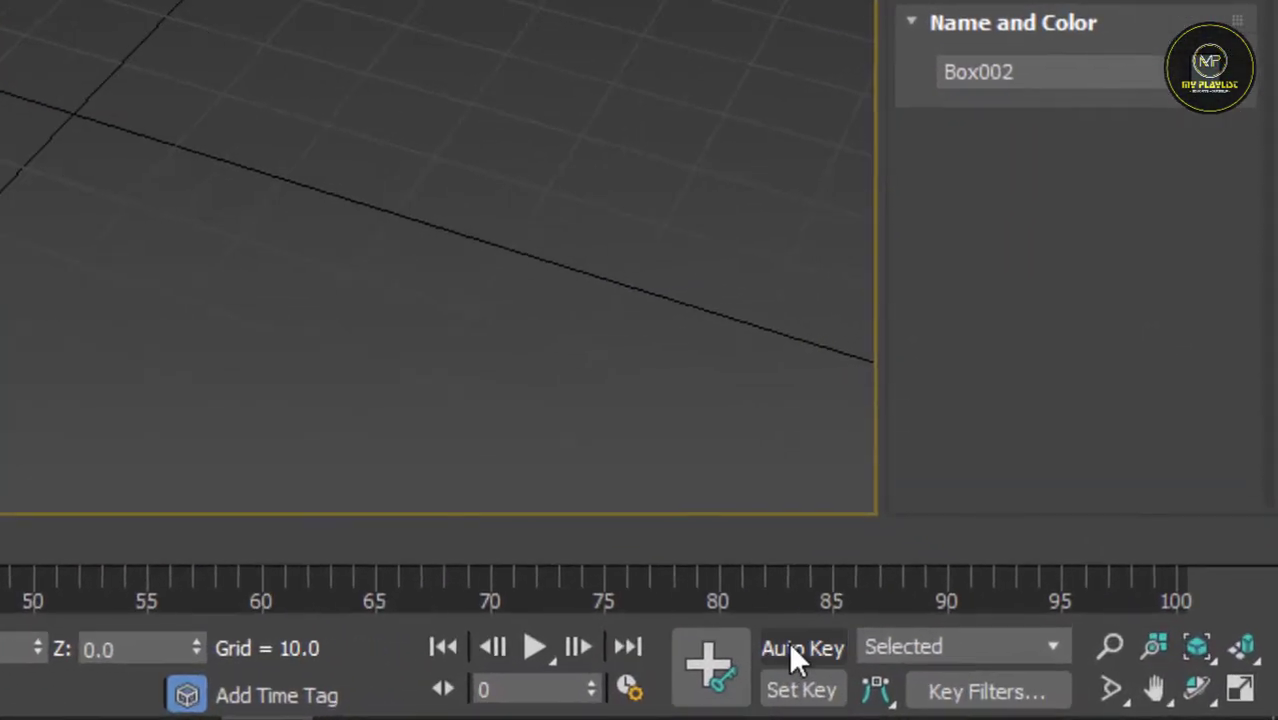
left_click(1042, 684)
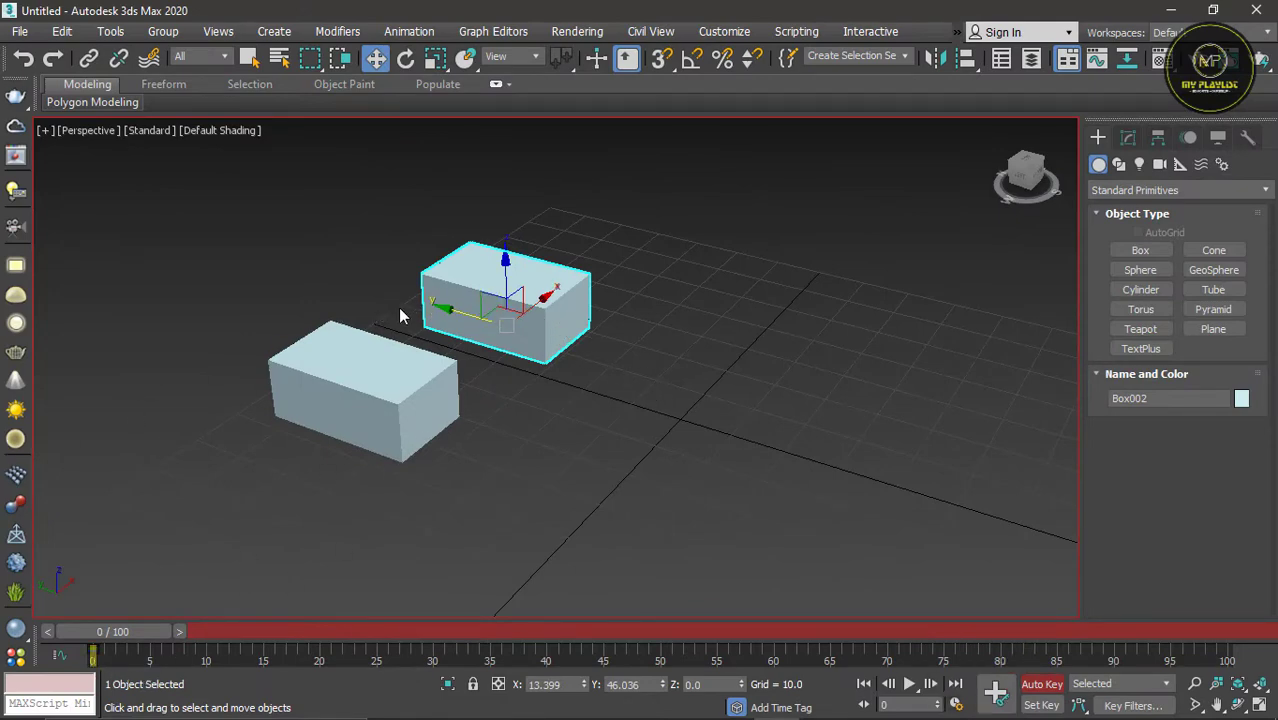
scroll(290, 318, "down", 3)
scroll(455, 340, "up", 3)
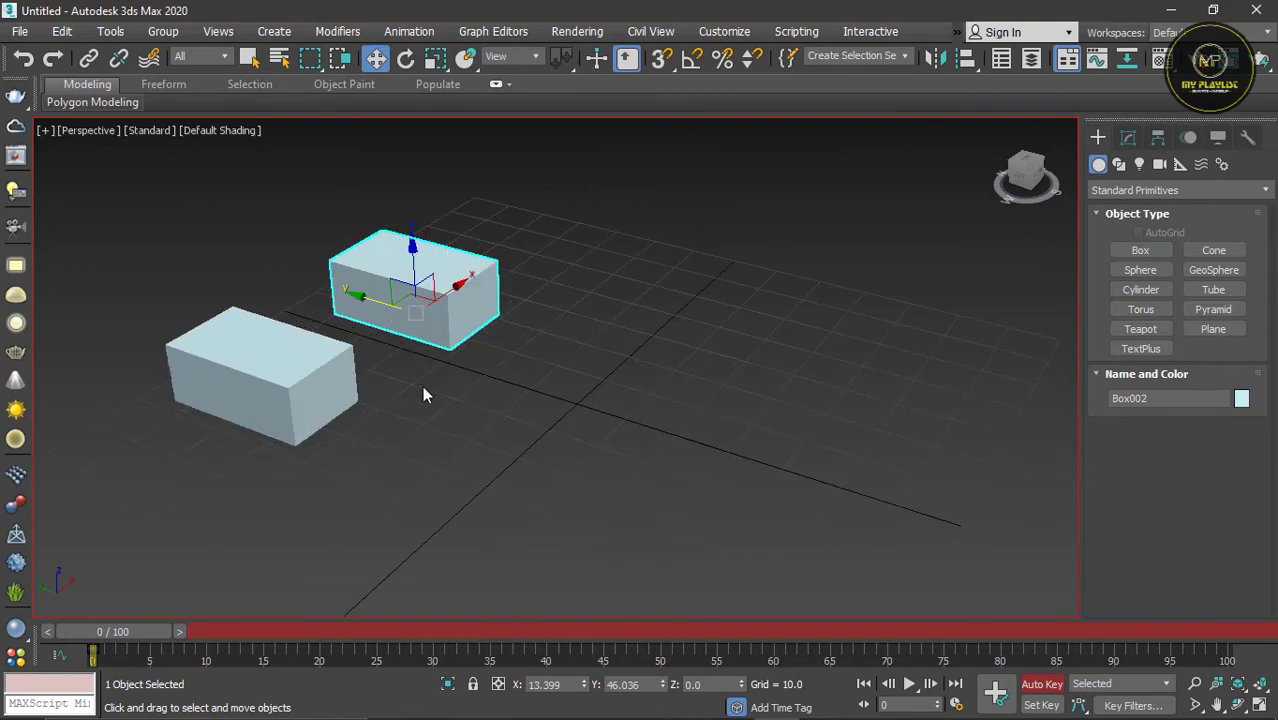
left_click_drag(126, 629, 1217, 606)
key("w")
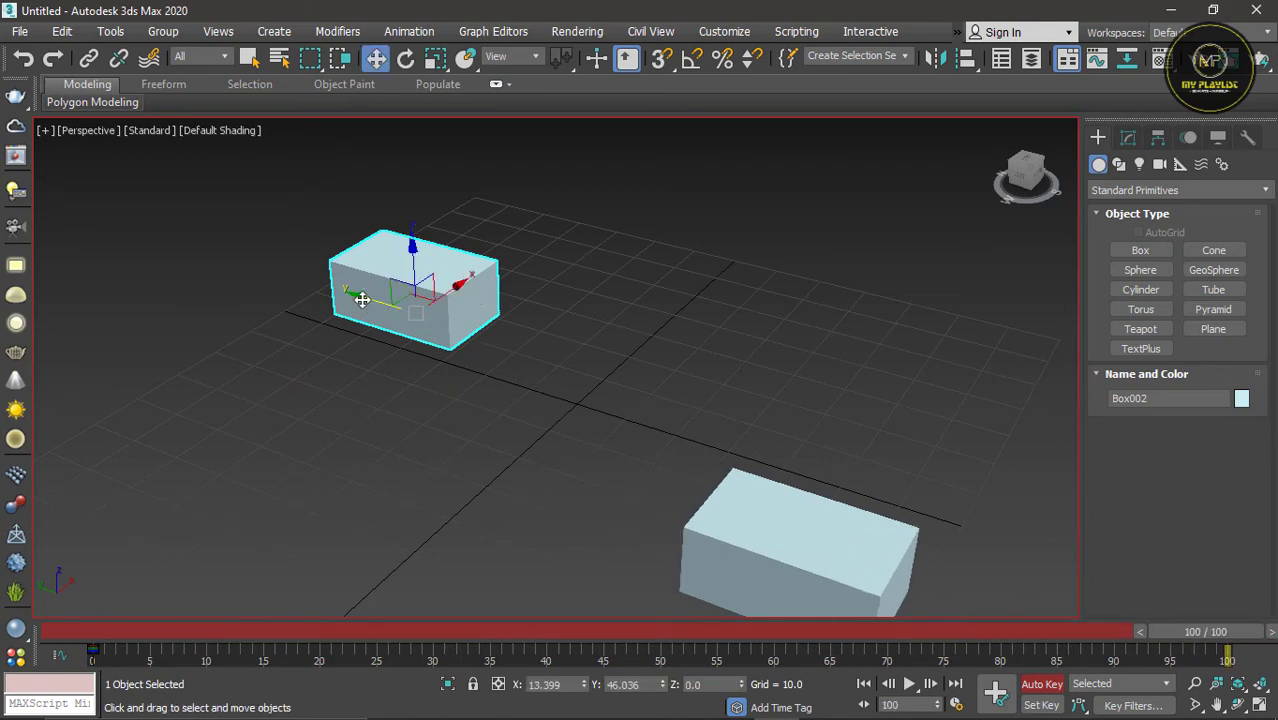
left_click_drag(362, 296, 827, 444)
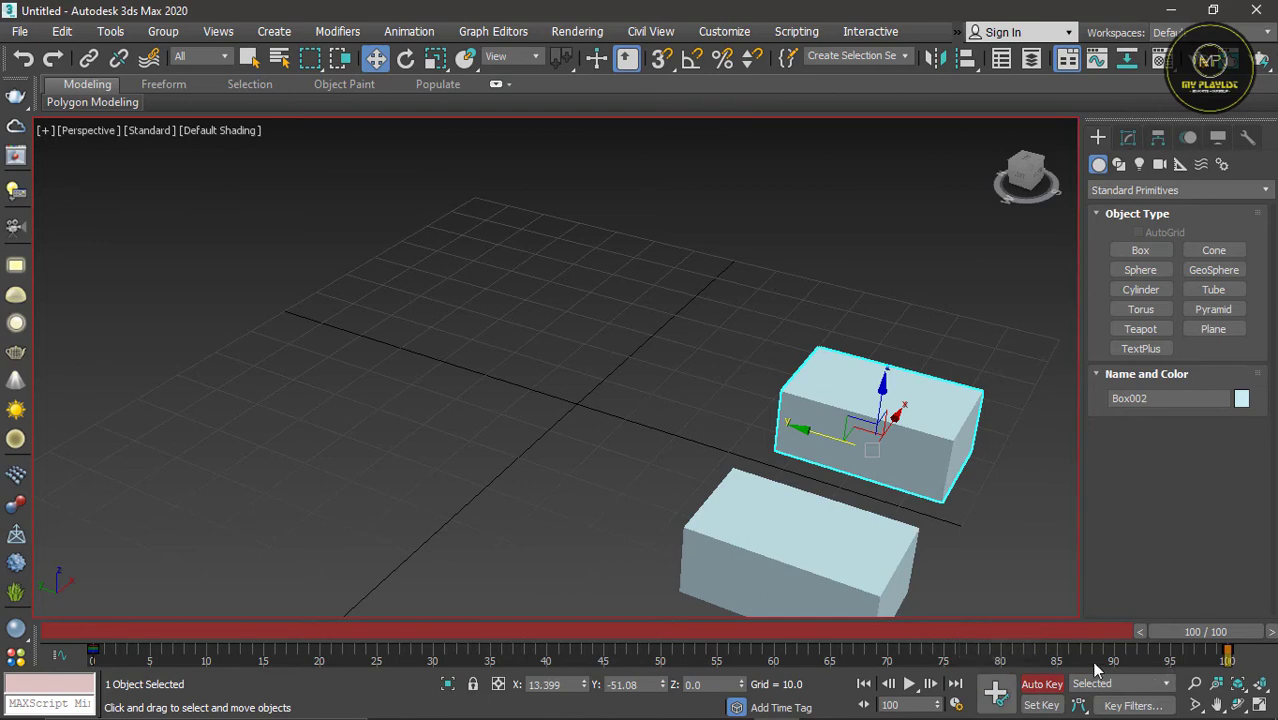
left_click(1041, 686)
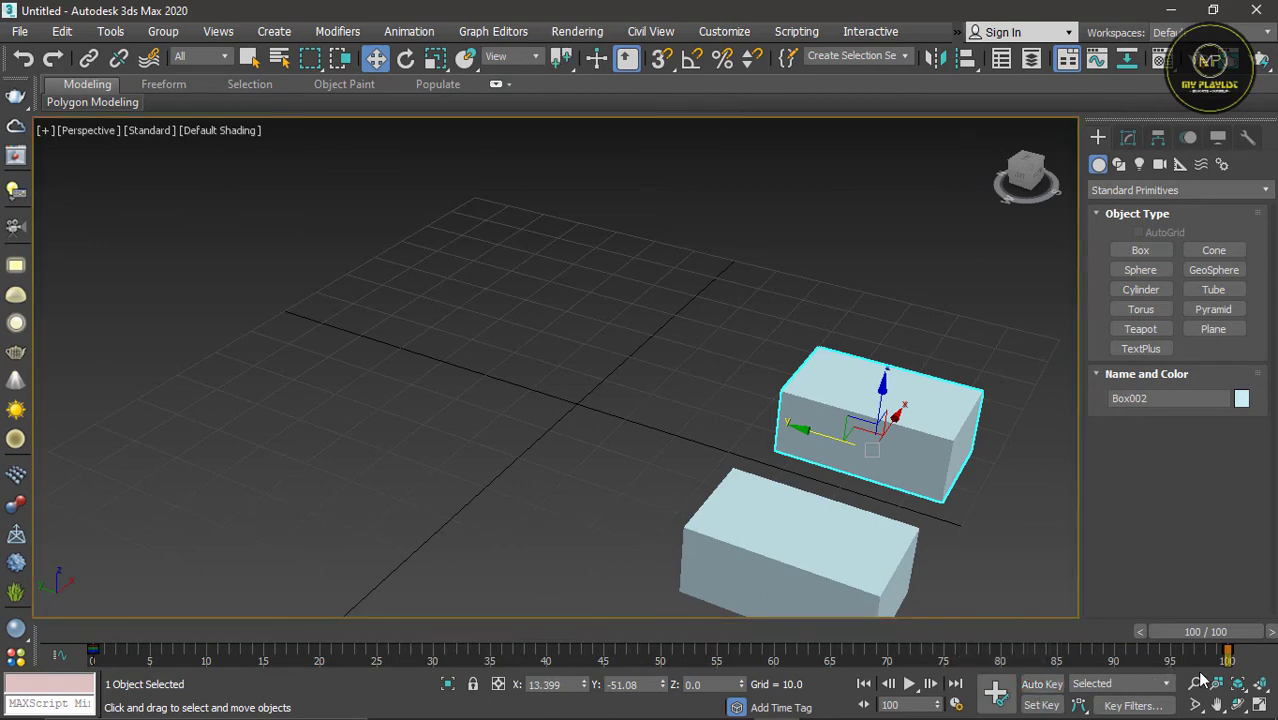
Step: Play and stop the animation to compare the motion of both boxes
left_click(909, 684)
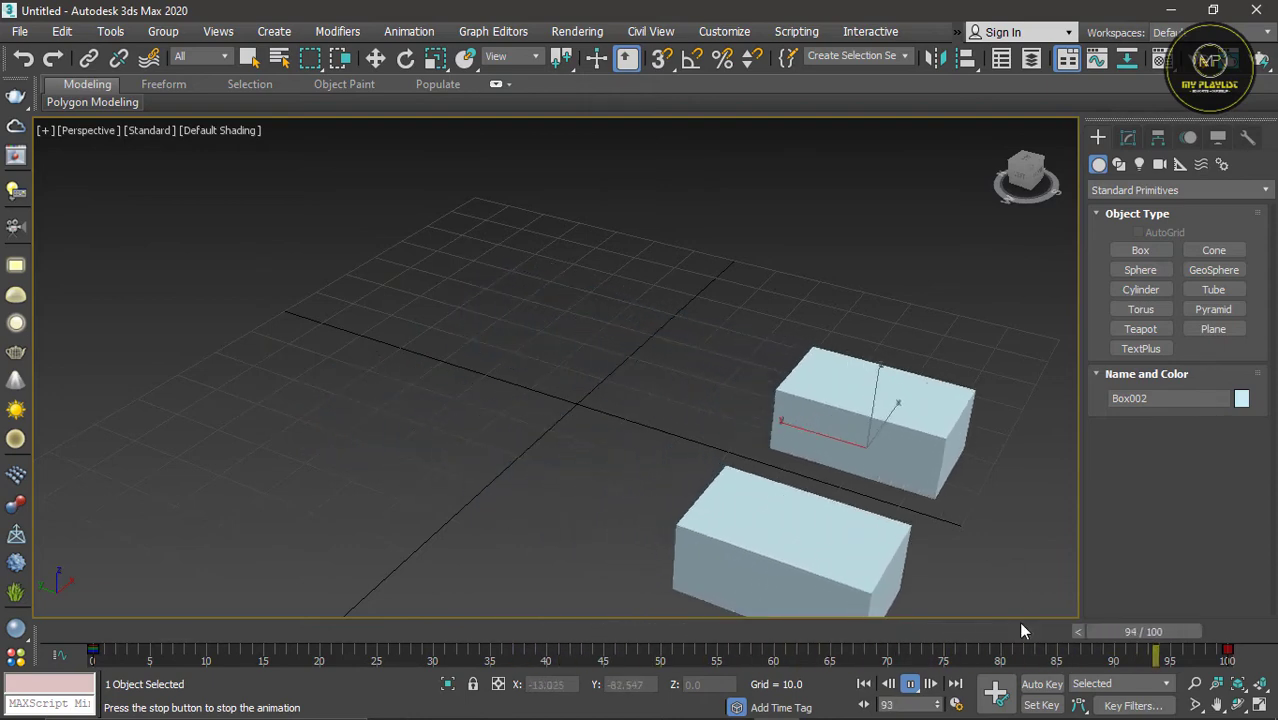
left_click(910, 684)
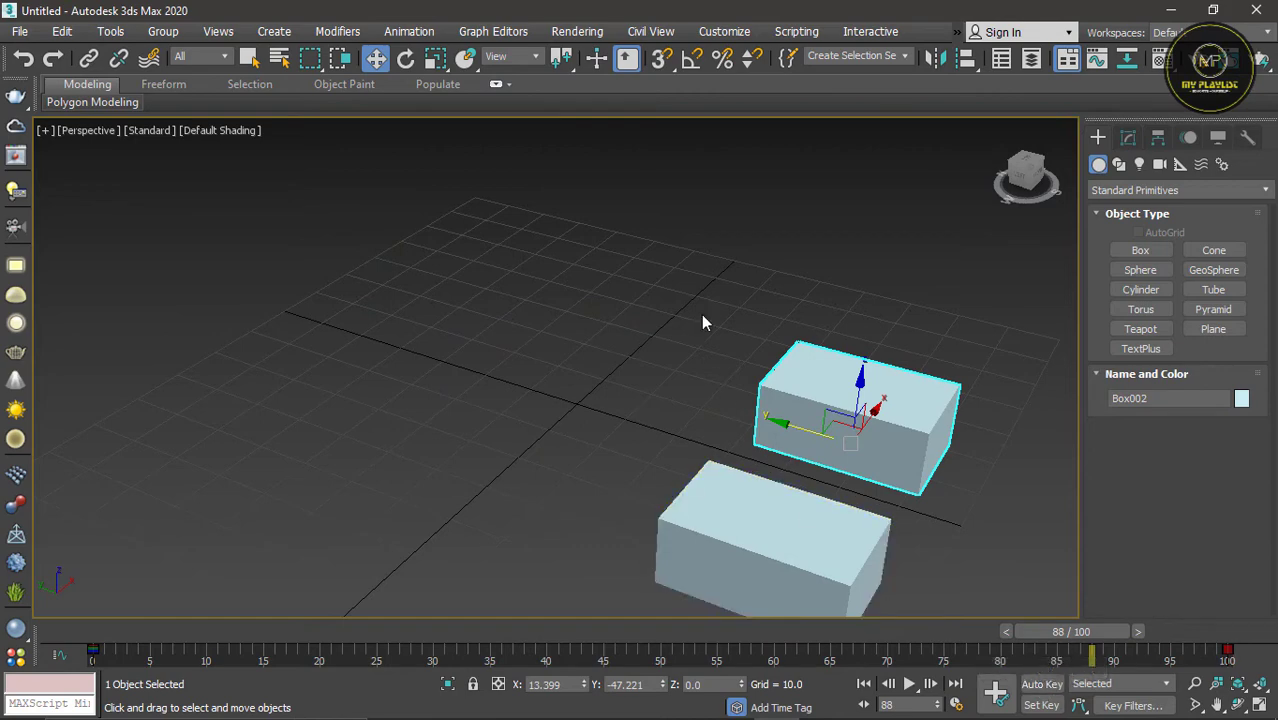
scroll(702, 316, "down", 3)
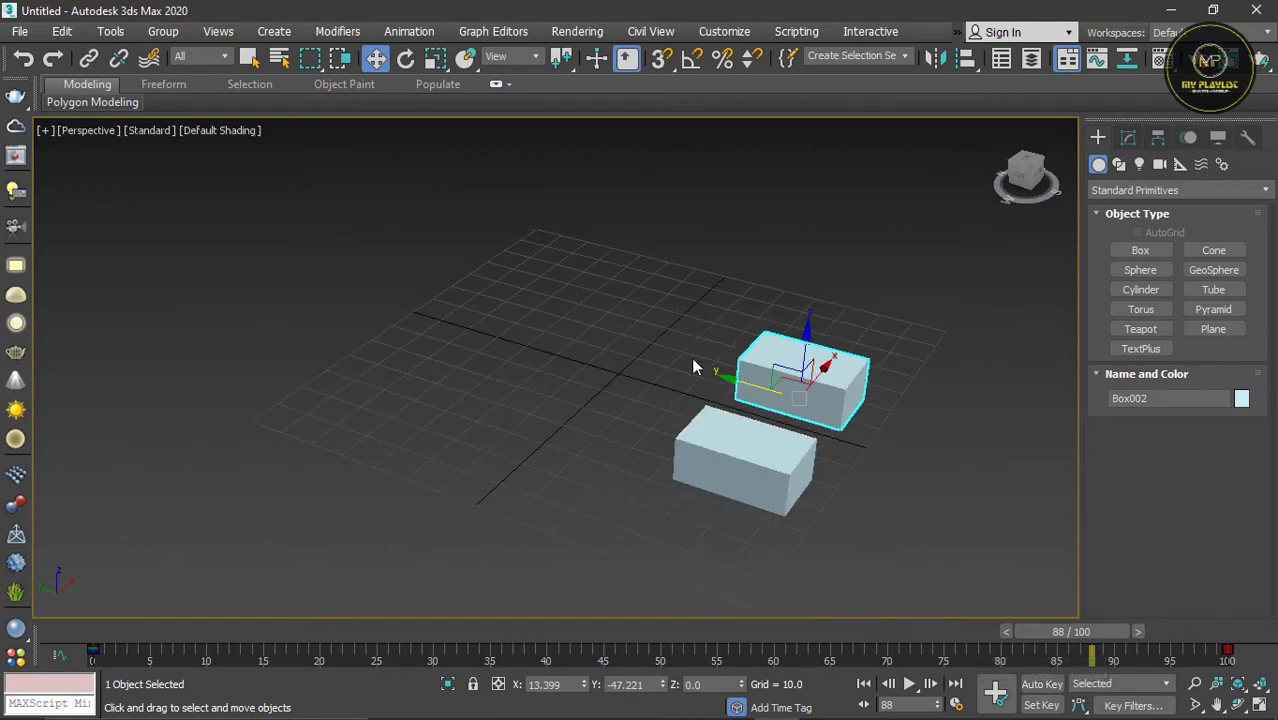
Step: With Auto Key on at frame 100, rotate the copied box about Z to about -179.3 degrees, and play the animation from frame 0
left_click_drag(1073, 640, 1206, 614)
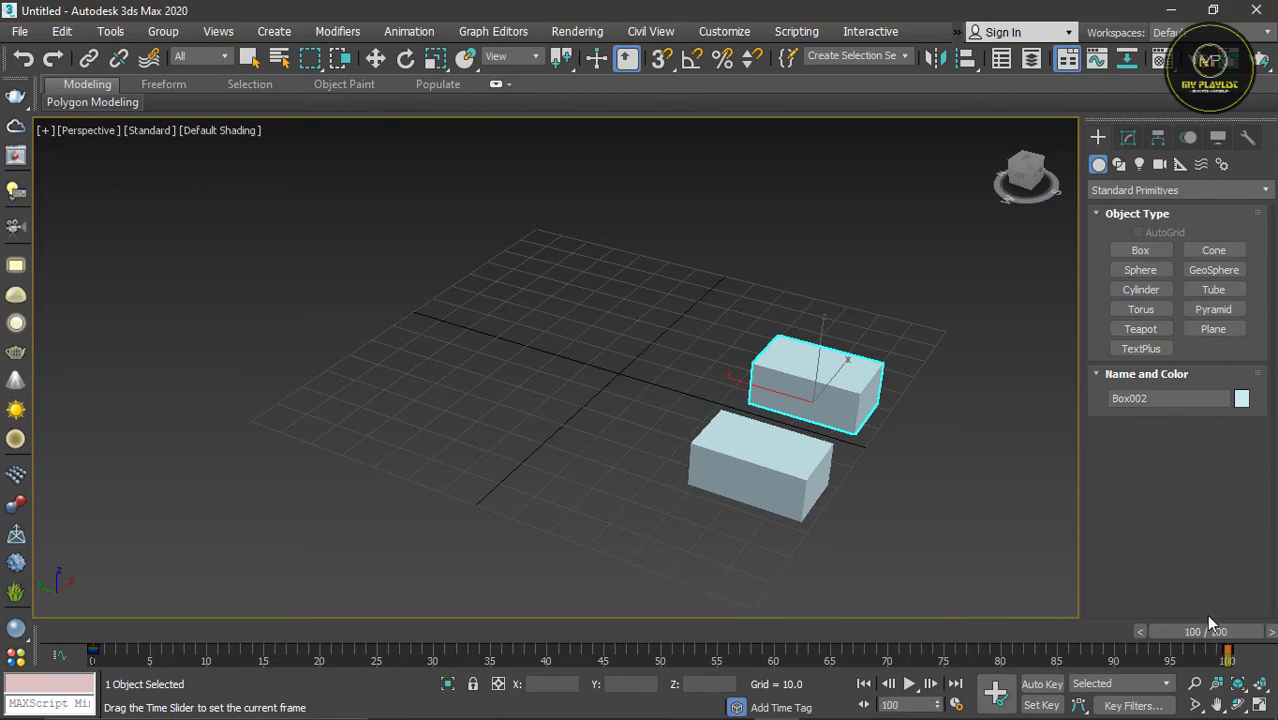
key("w")
scroll(886, 425, "up", 3)
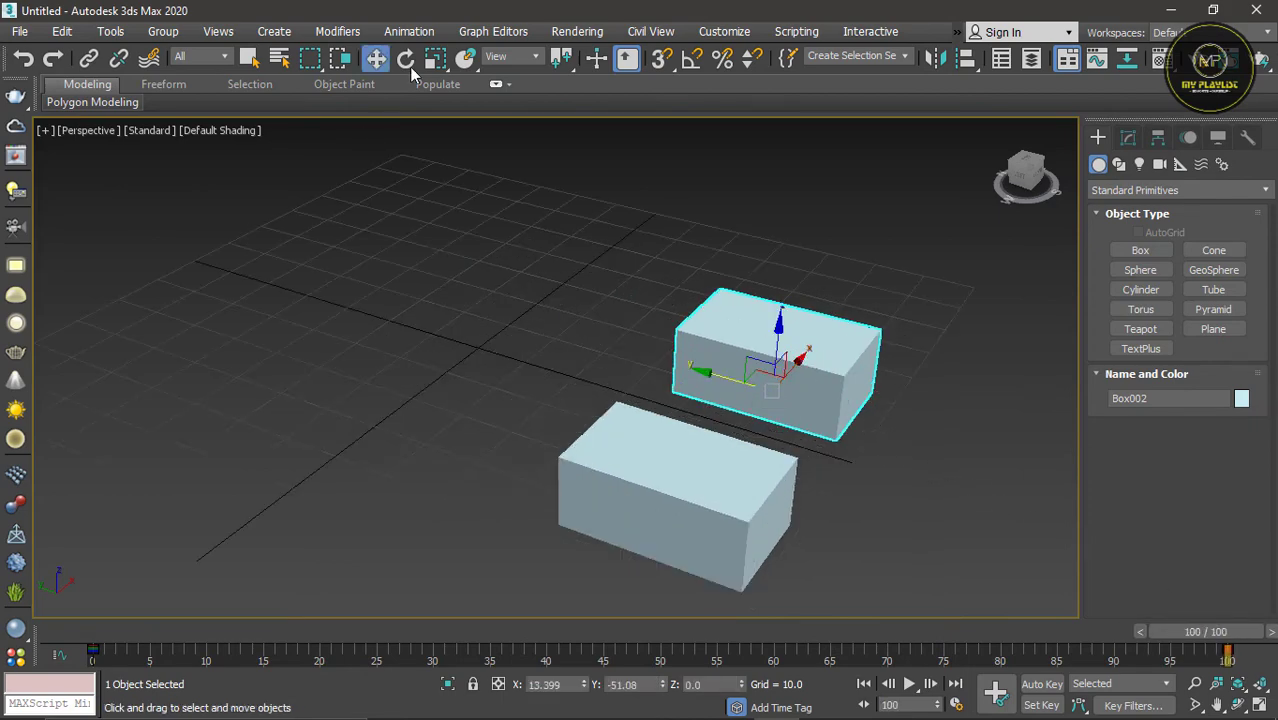
left_click(1043, 685)
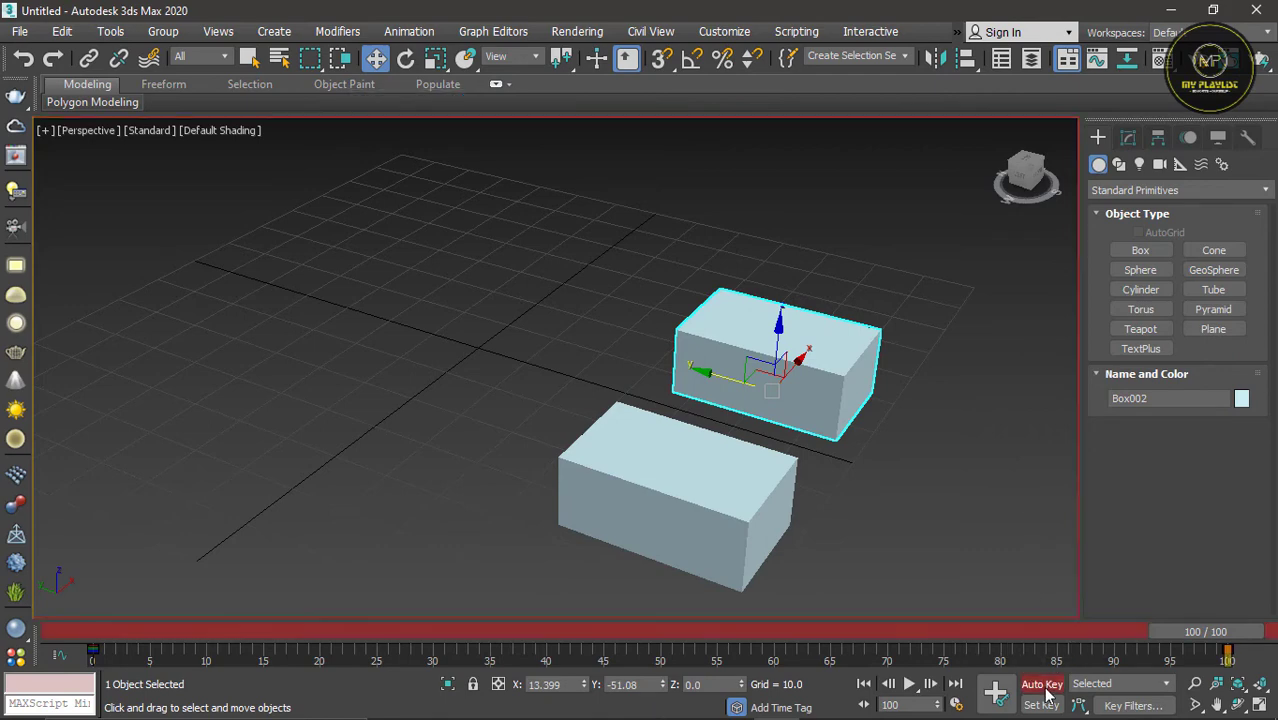
left_click(405, 59)
left_click_drag(722, 414, 924, 380)
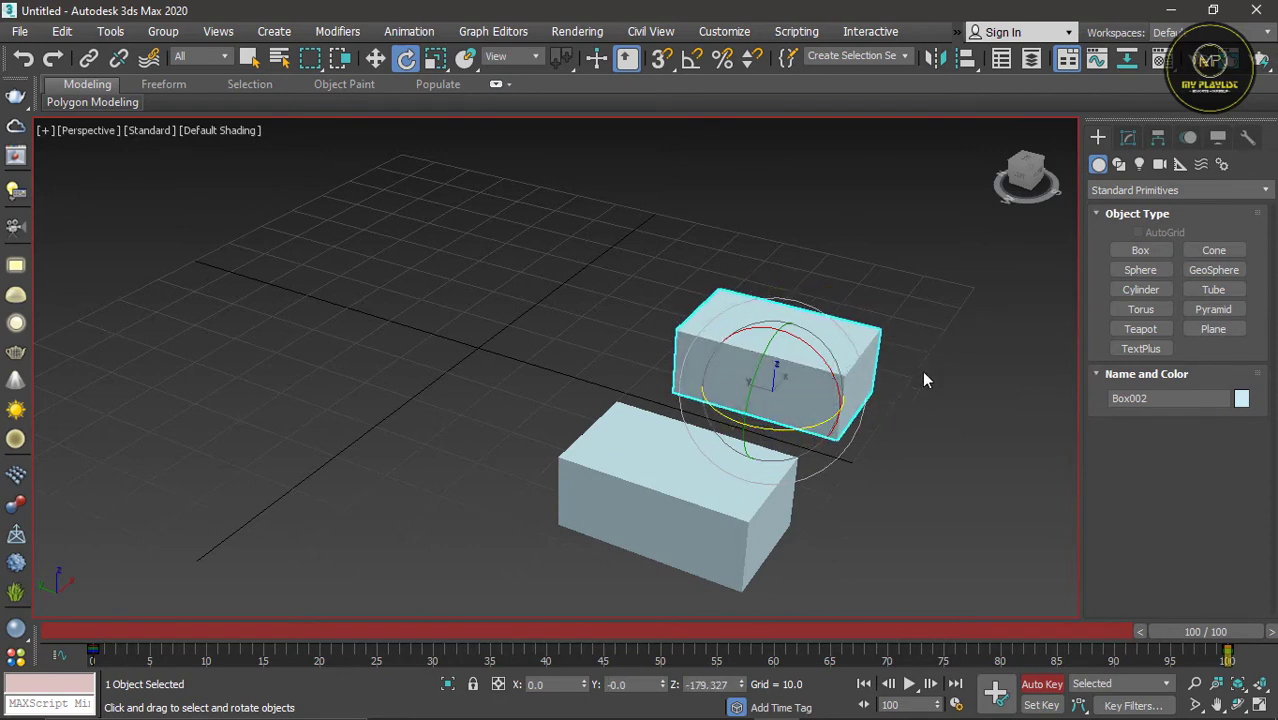
left_click(1041, 684)
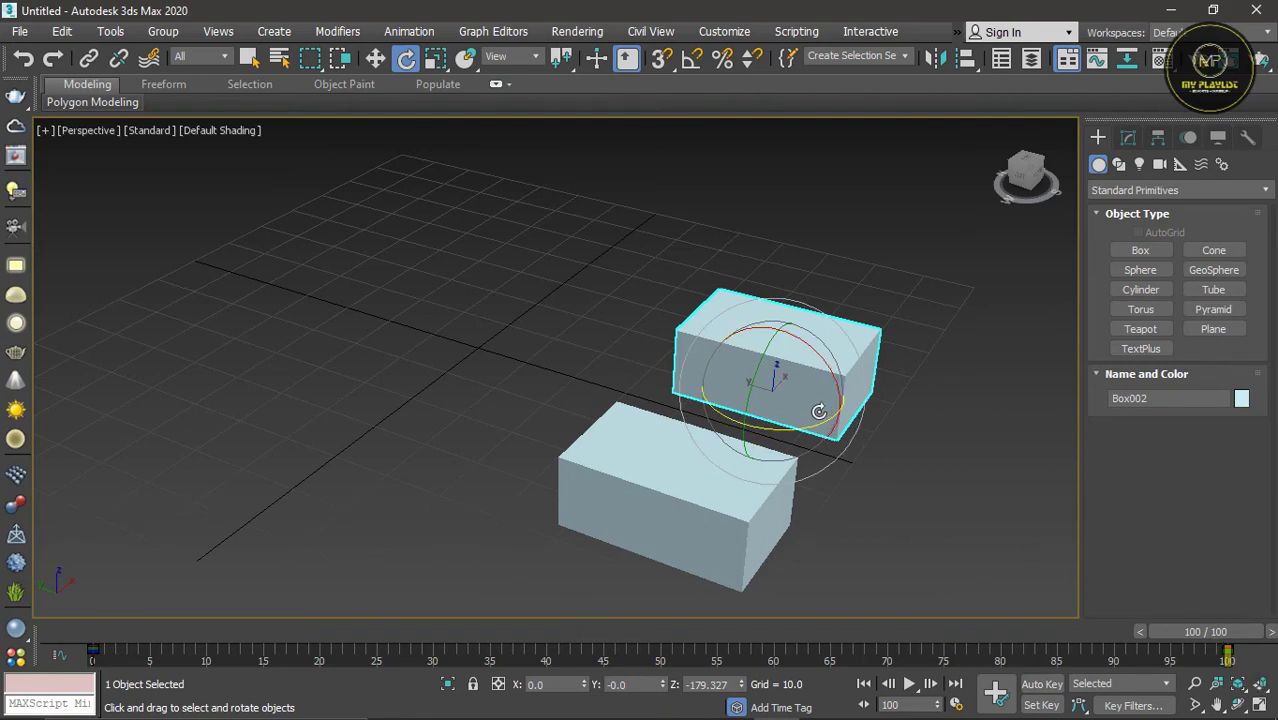
left_click_drag(1207, 645, 92, 540)
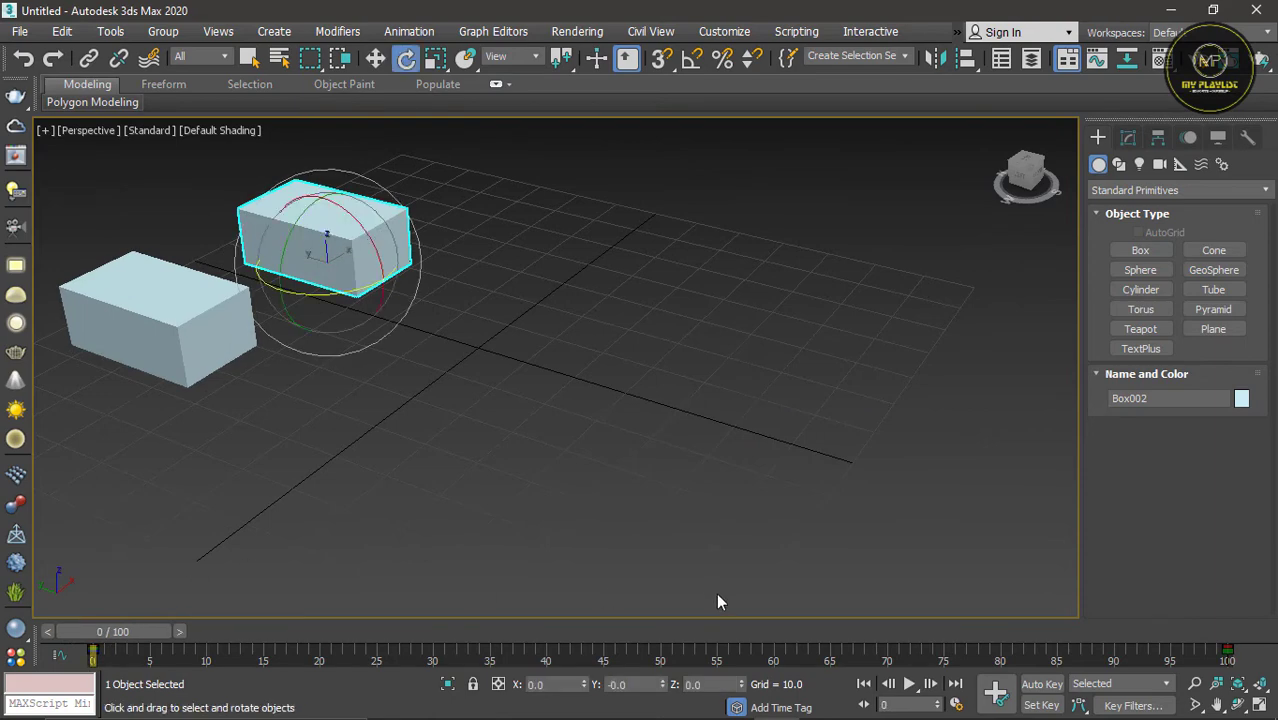
left_click(909, 684)
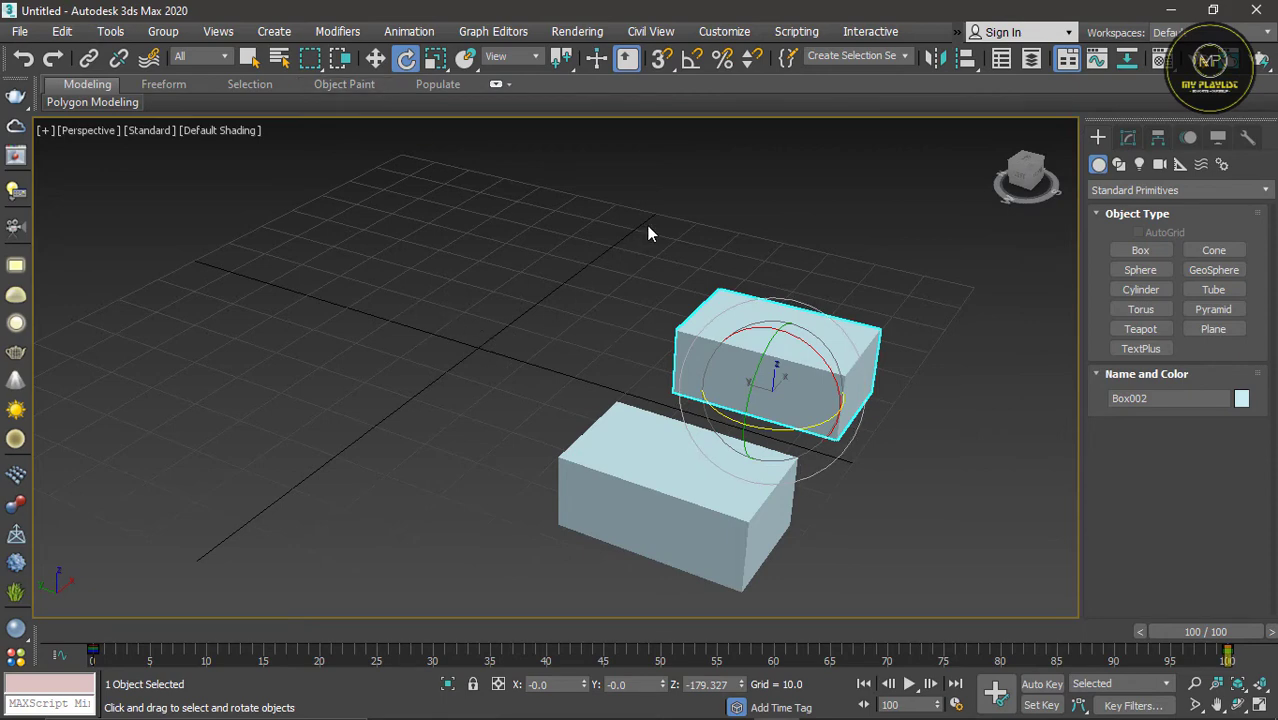
Step: With Auto Key on, move the copied box along X to about 46.7 at frame 50, and turn Auto Key off
left_click(376, 58)
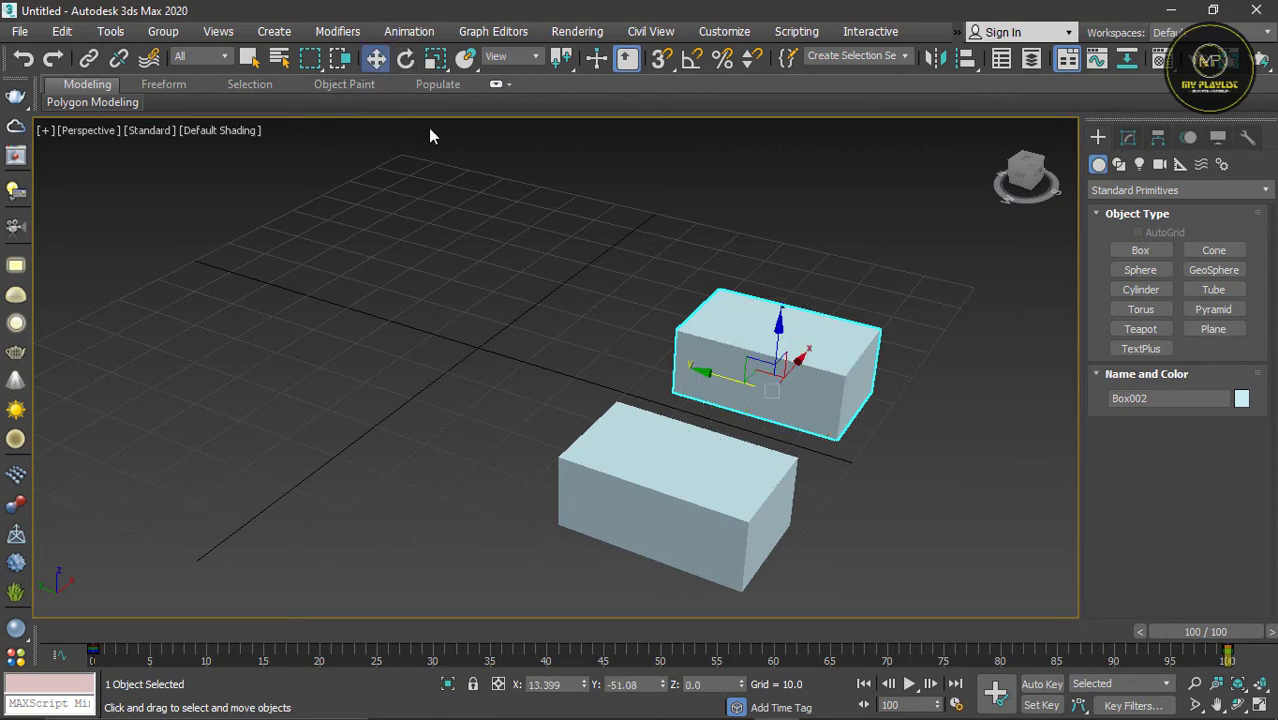
left_click(1040, 685)
left_click_drag(1198, 632, 645, 629)
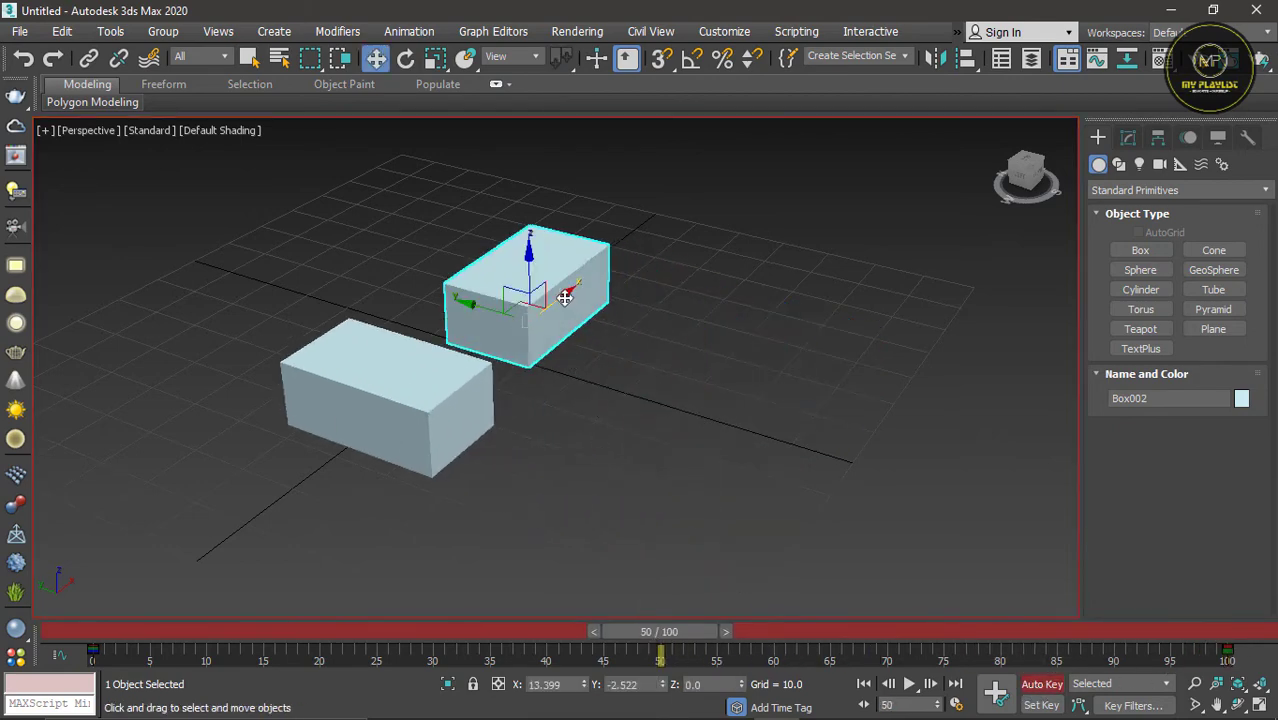
left_click_drag(565, 298, 669, 236)
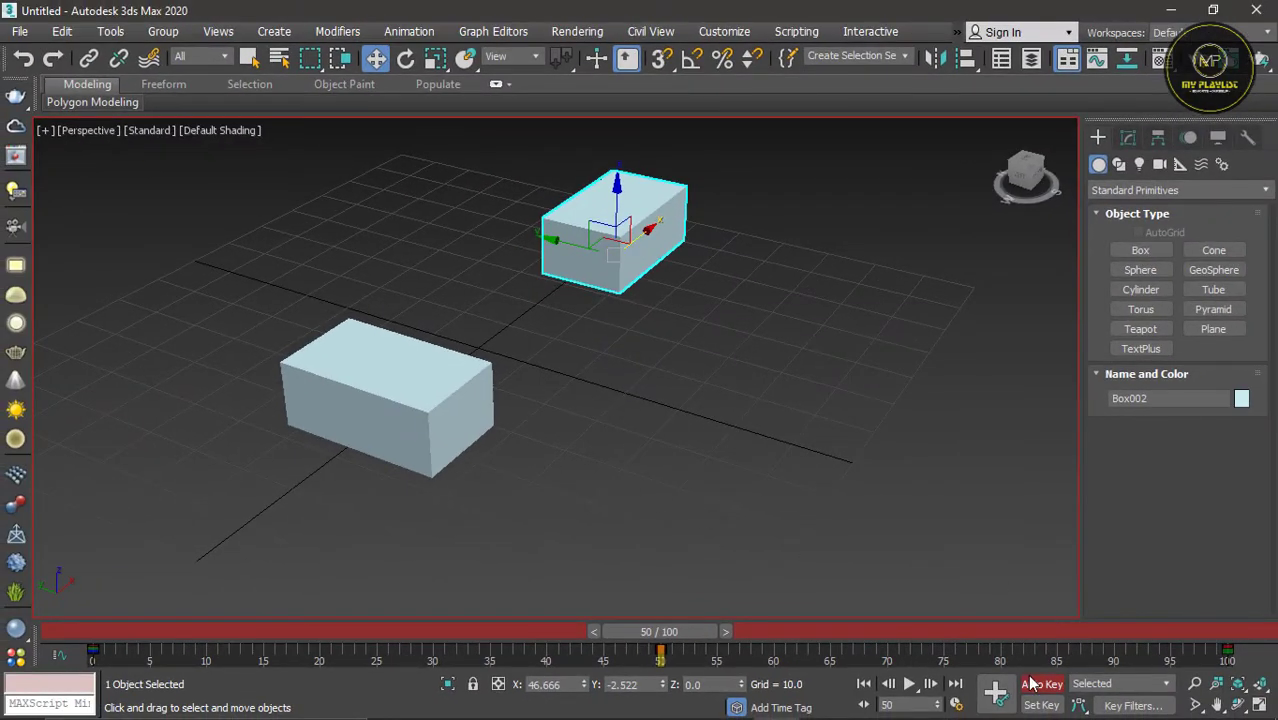
left_click(1036, 684)
Step: Play the animation from frame 0 to review the copied box's sideways motion, and stop it
left_click_drag(672, 636, 95, 630)
left_click(908, 683)
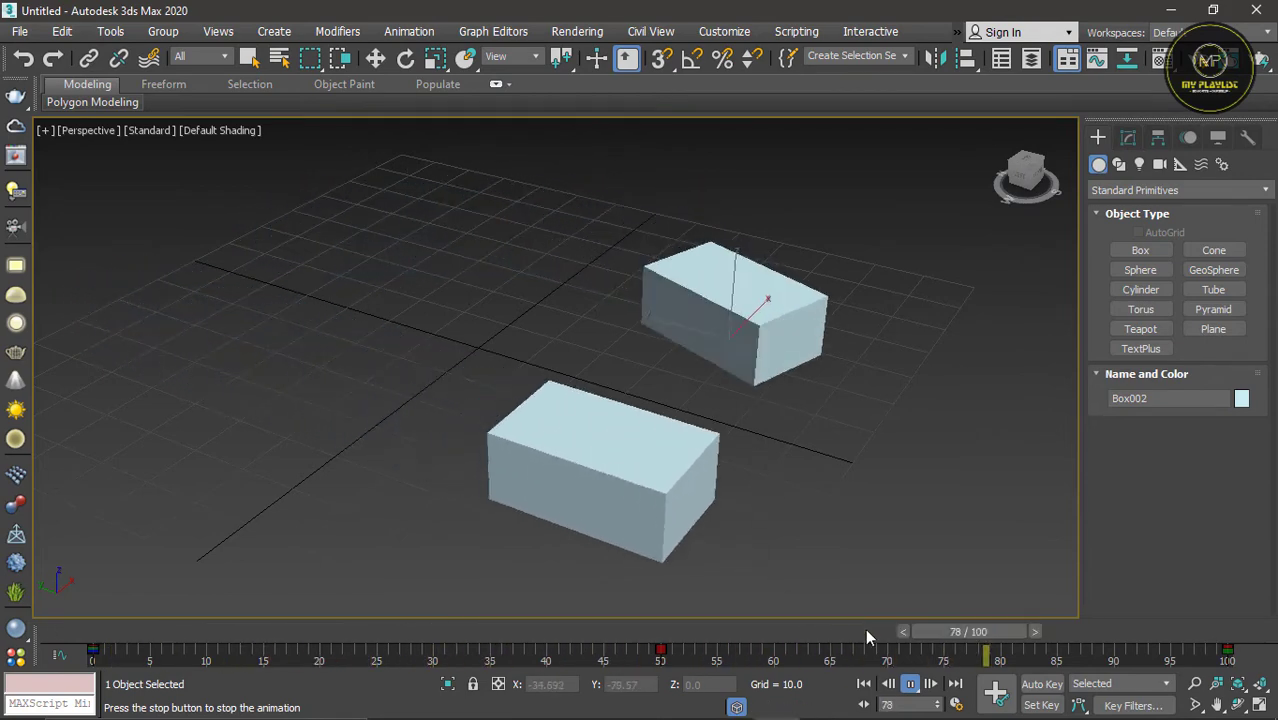
left_click(911, 685)
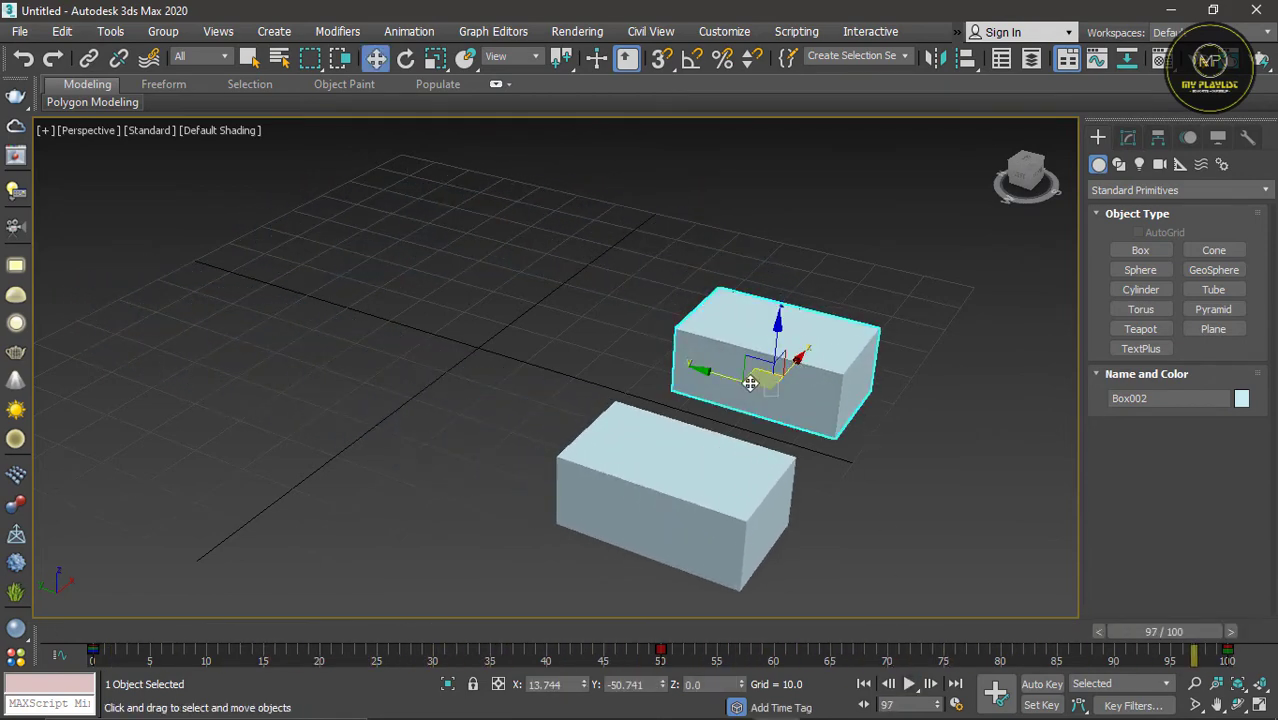
Step: With Auto Key on, uniformly scale the copied box to about 42.8 percent at frame 0, and turn Auto Key off
left_click(1042, 684)
left_click_drag(1134, 633, 89, 557)
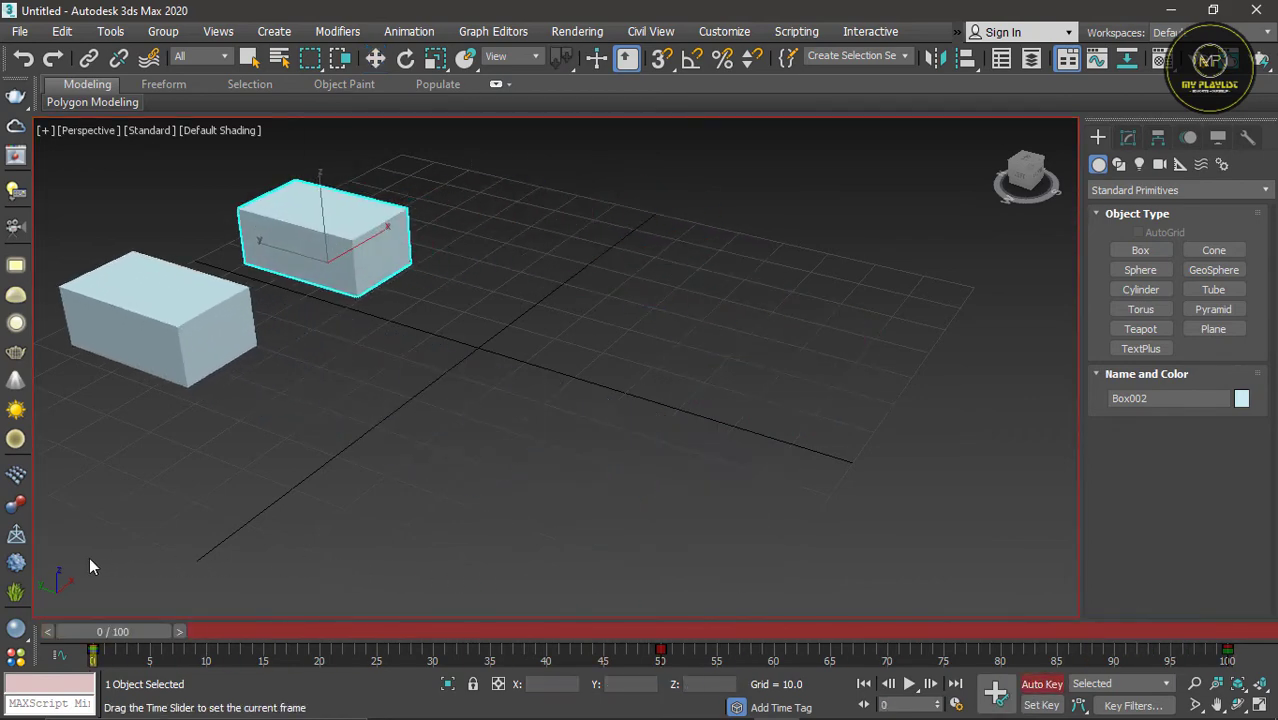
left_click(435, 60)
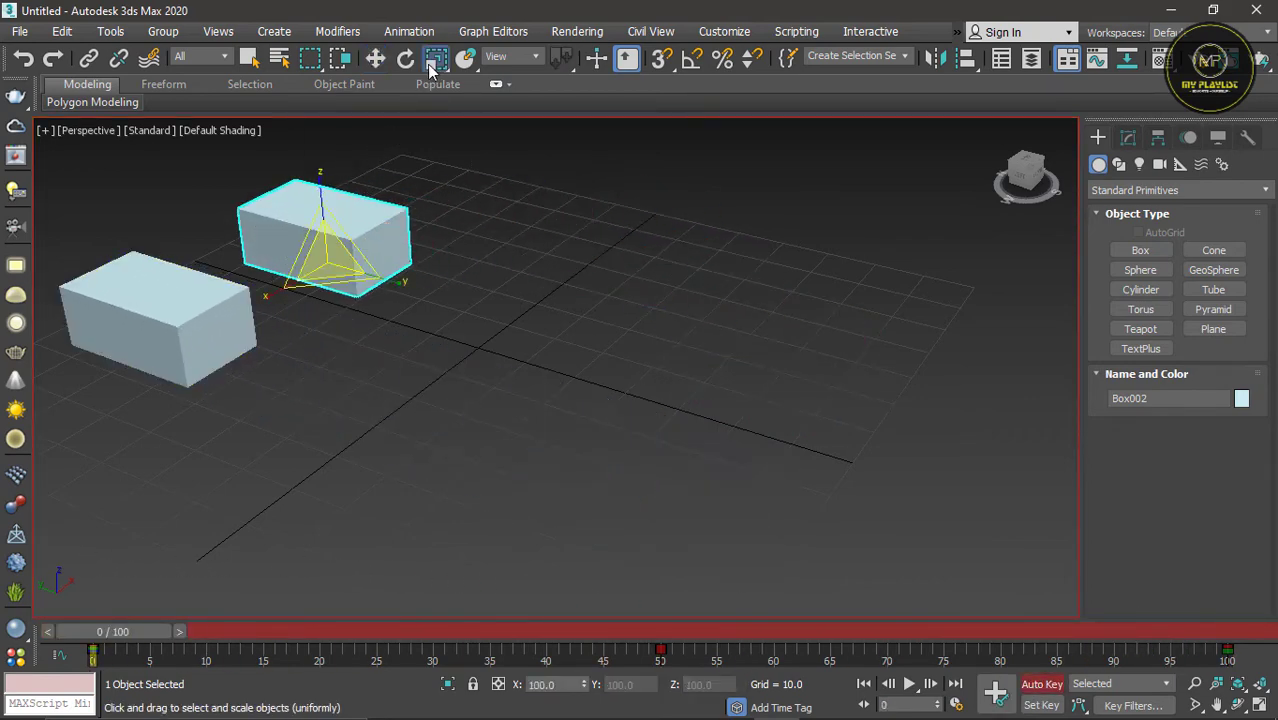
left_click_drag(324, 221, 346, 355)
left_click(1055, 685)
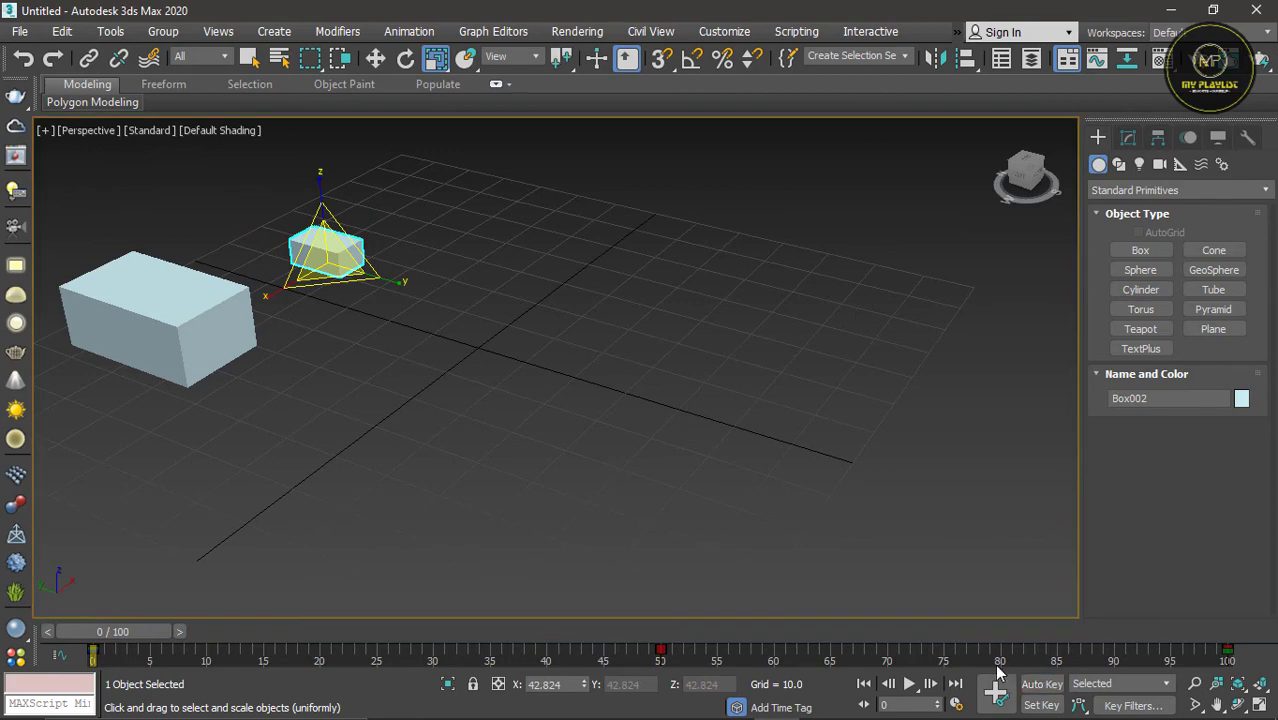
Step: Play and stop the animation several times, returning to frame 0, to review the copied box's scaling and motion
left_click(908, 684)
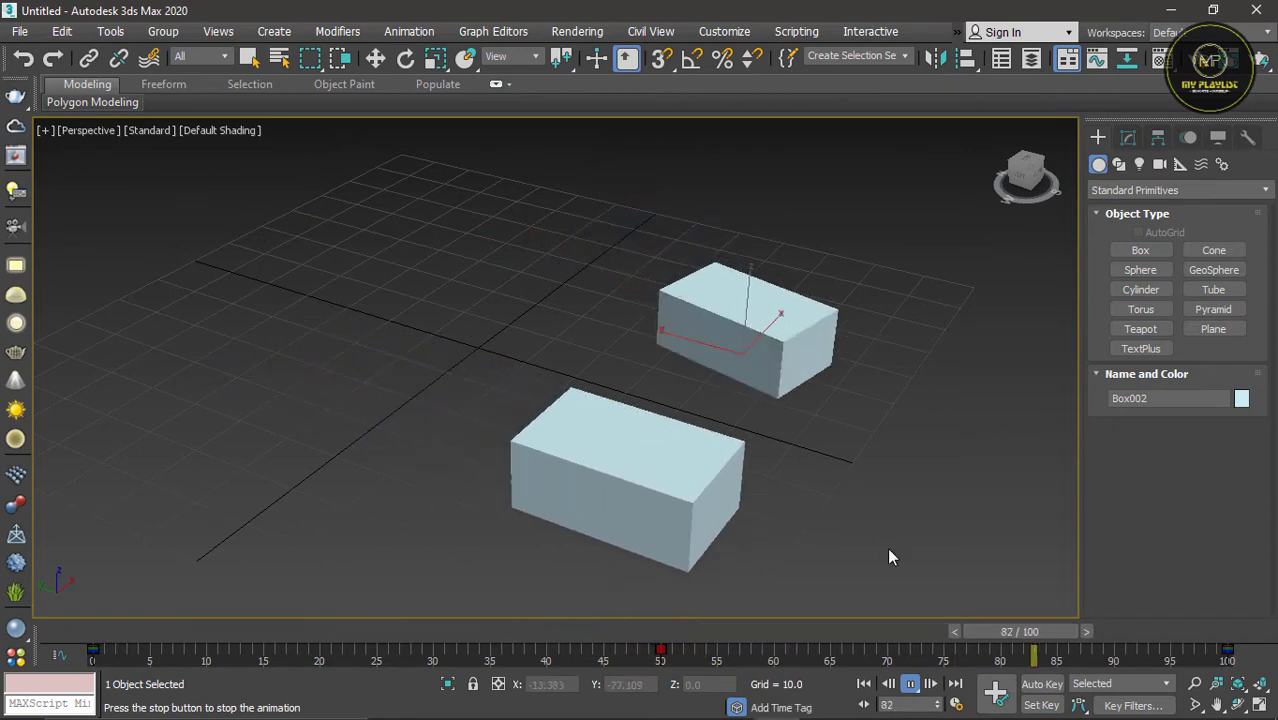
left_click(912, 685)
left_click(912, 686)
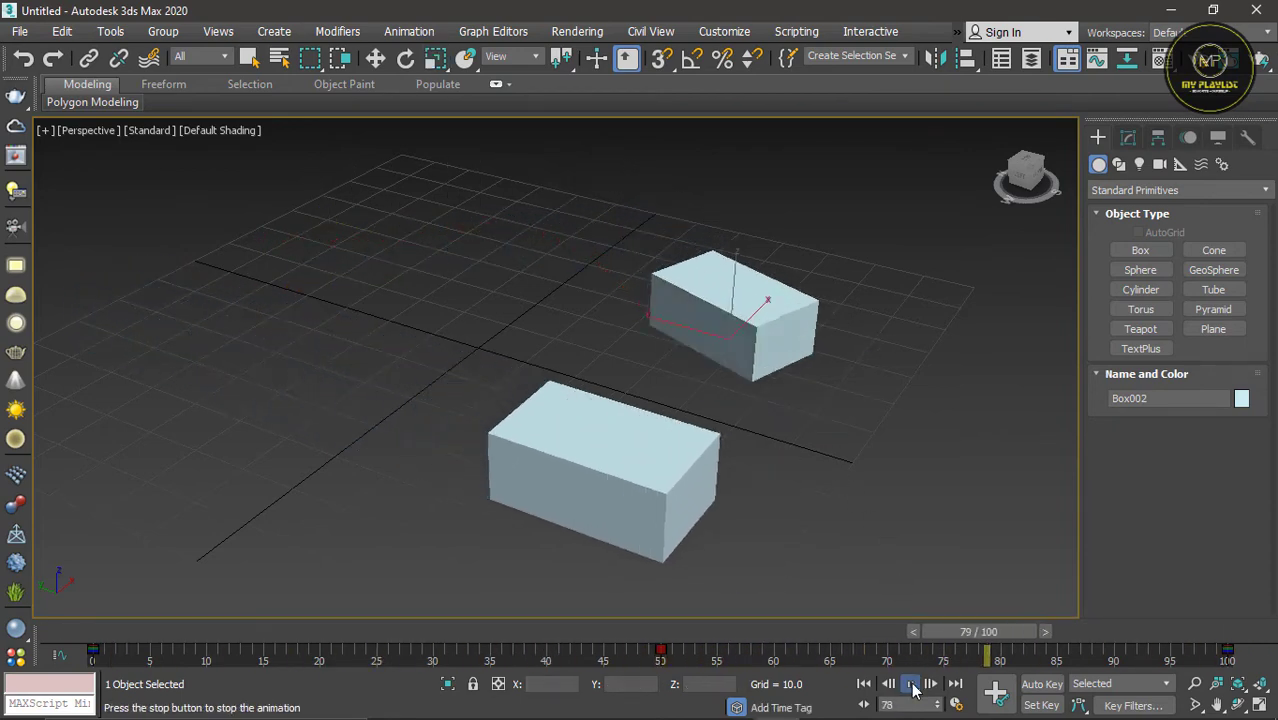
left_click(913, 688)
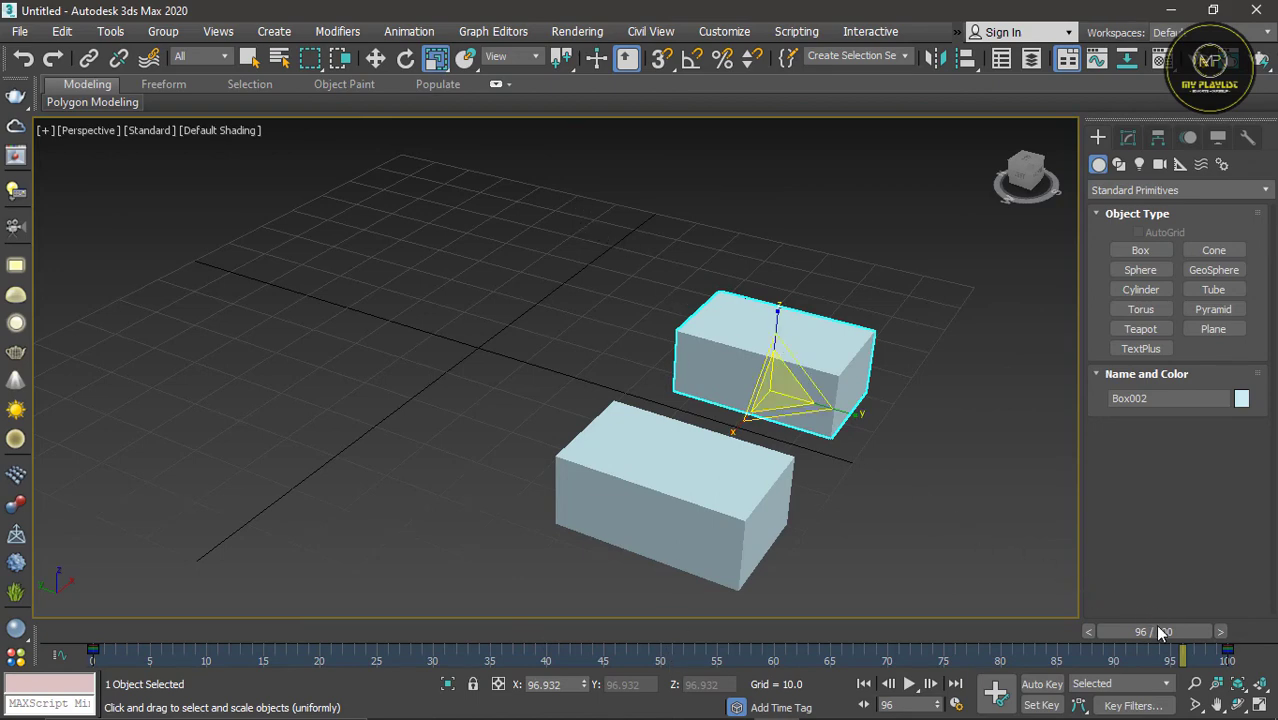
left_click_drag(1160, 632, 93, 577)
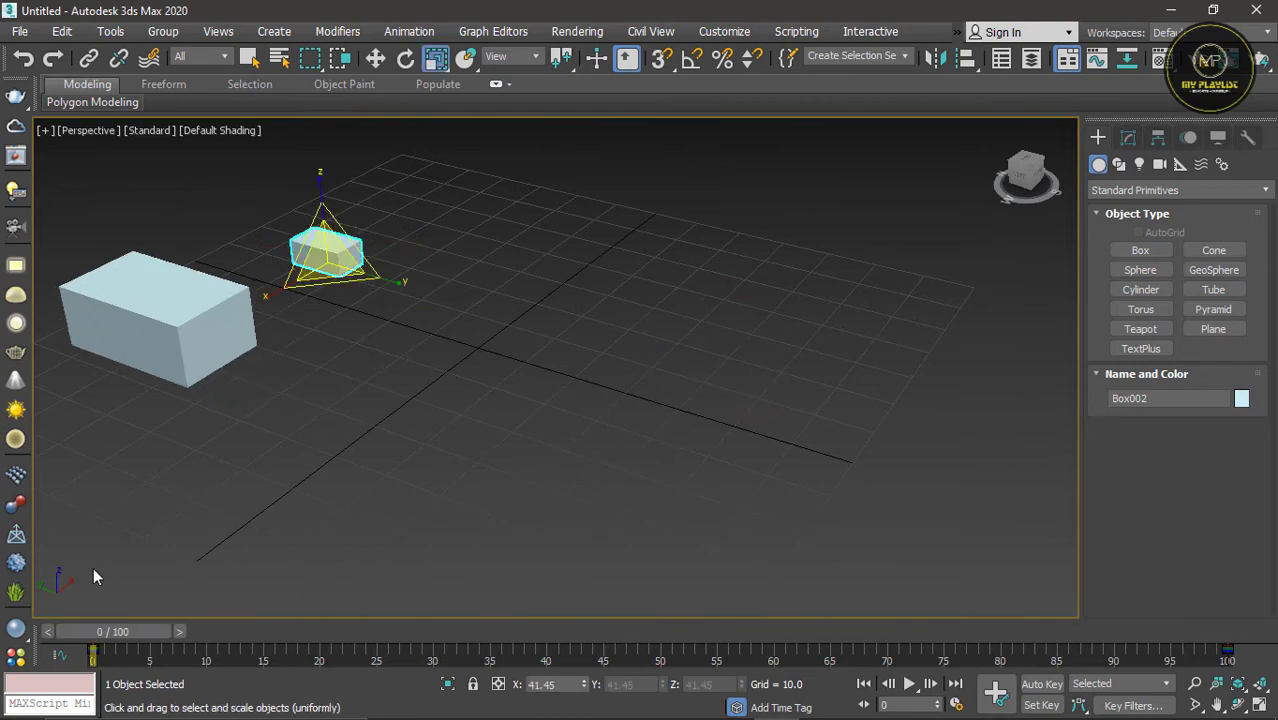
left_click(909, 684)
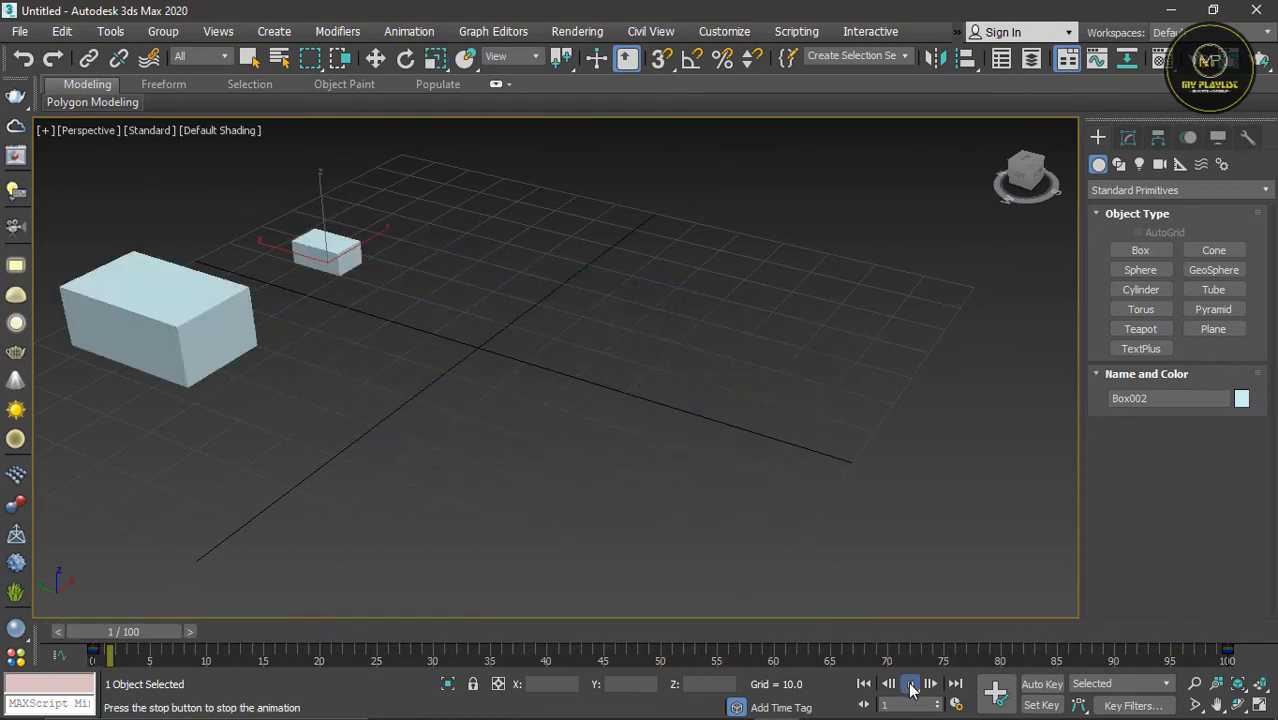
Step: Clone the animated box along X as a single copy named Box002, and scrub through the animation, ending at frame 25
left_click_drag(667, 418, 673, 414, "shift")
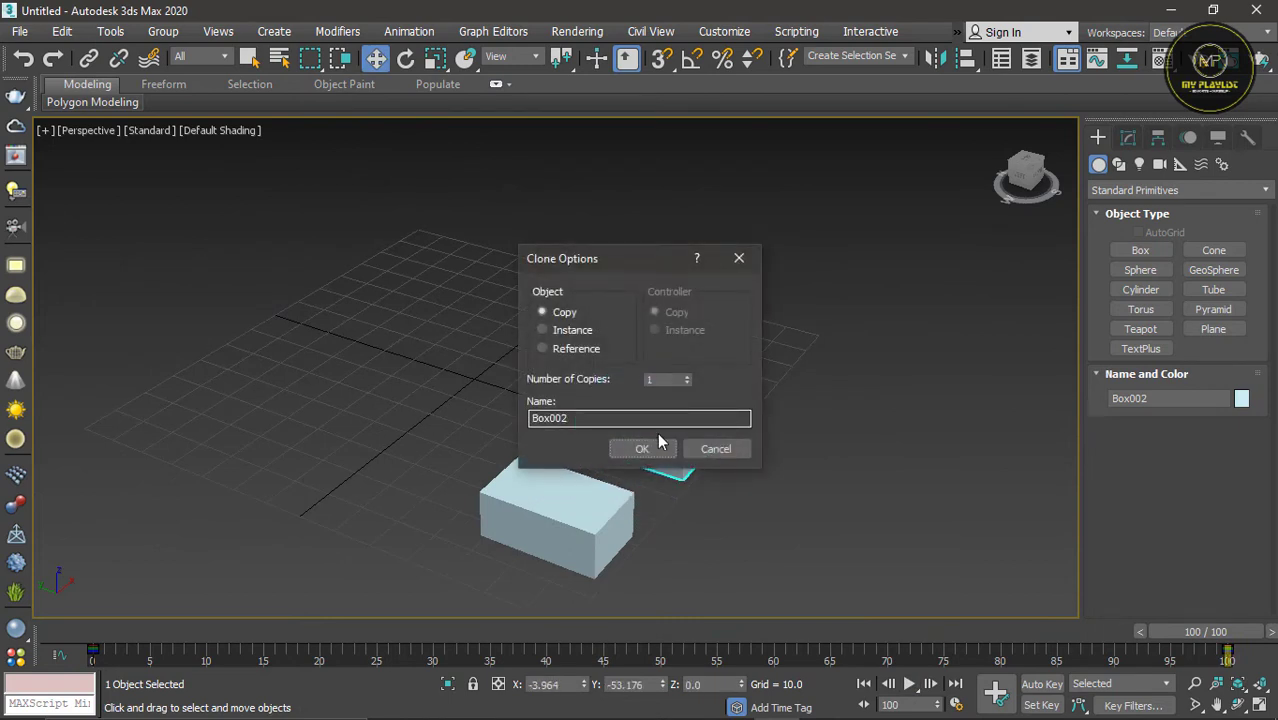
left_click(653, 446)
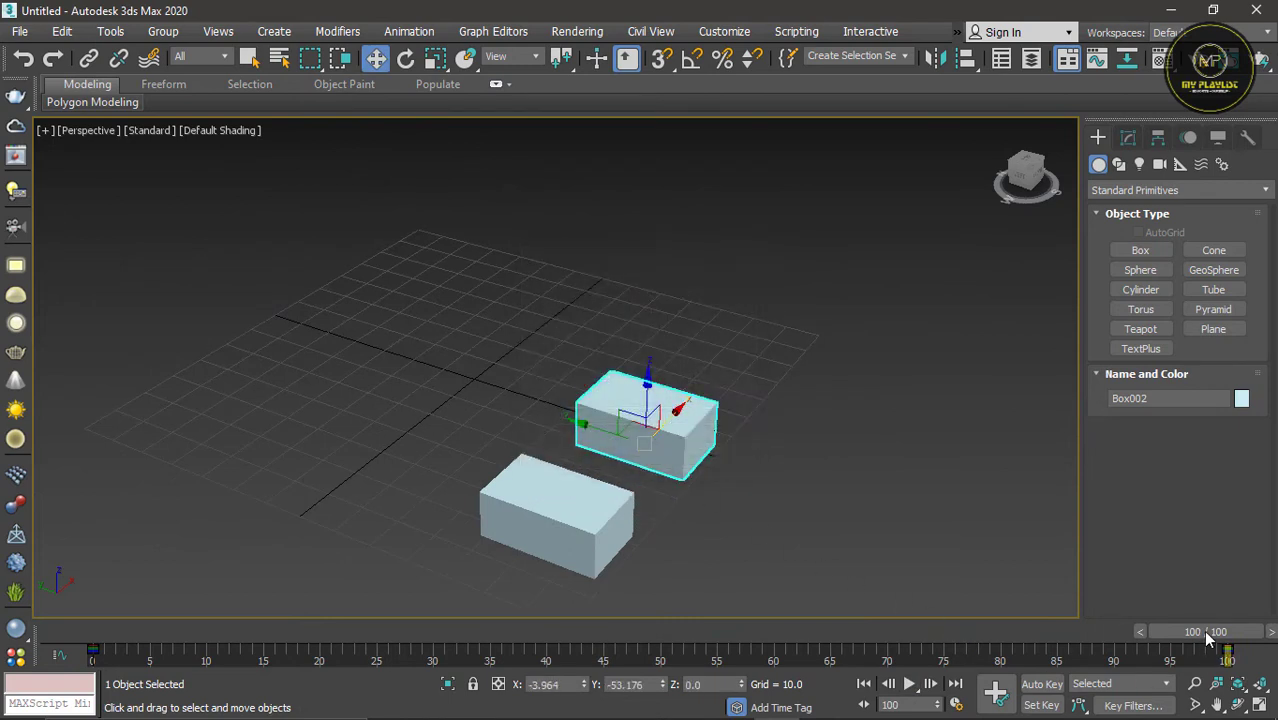
left_click_drag(1207, 636, 1075, 575)
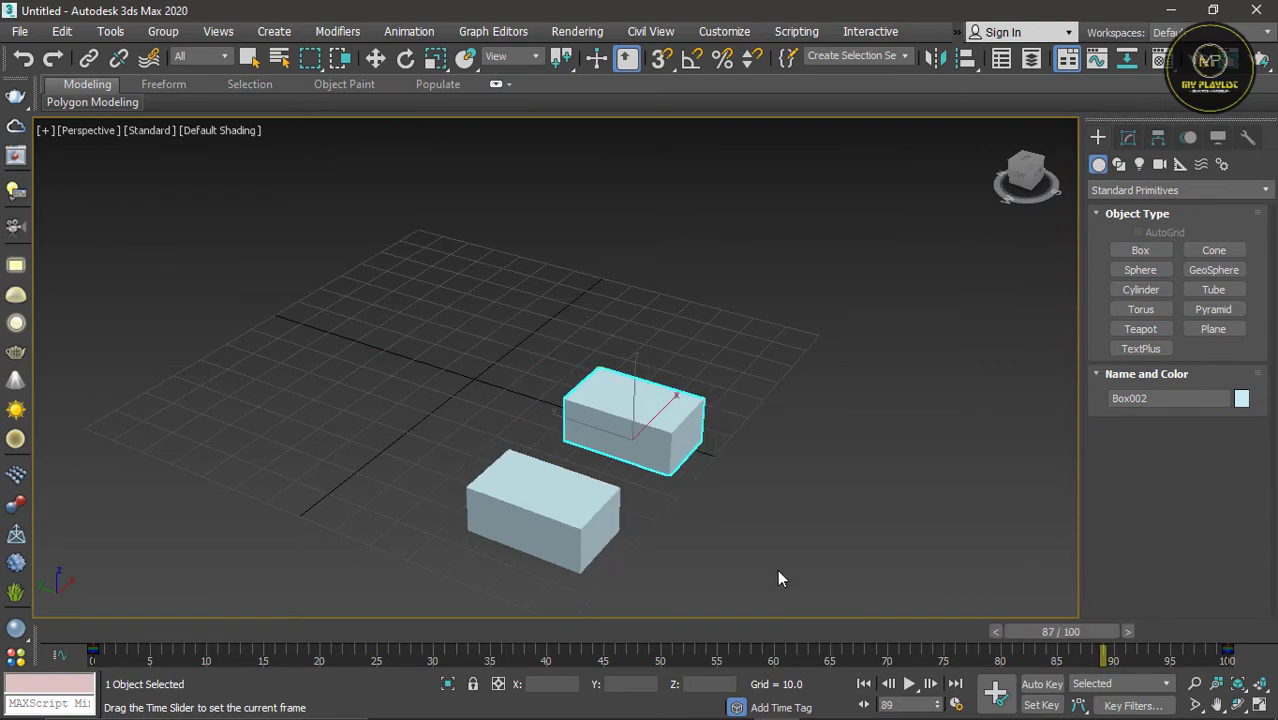
left_click_drag(780, 579, 1124, 603)
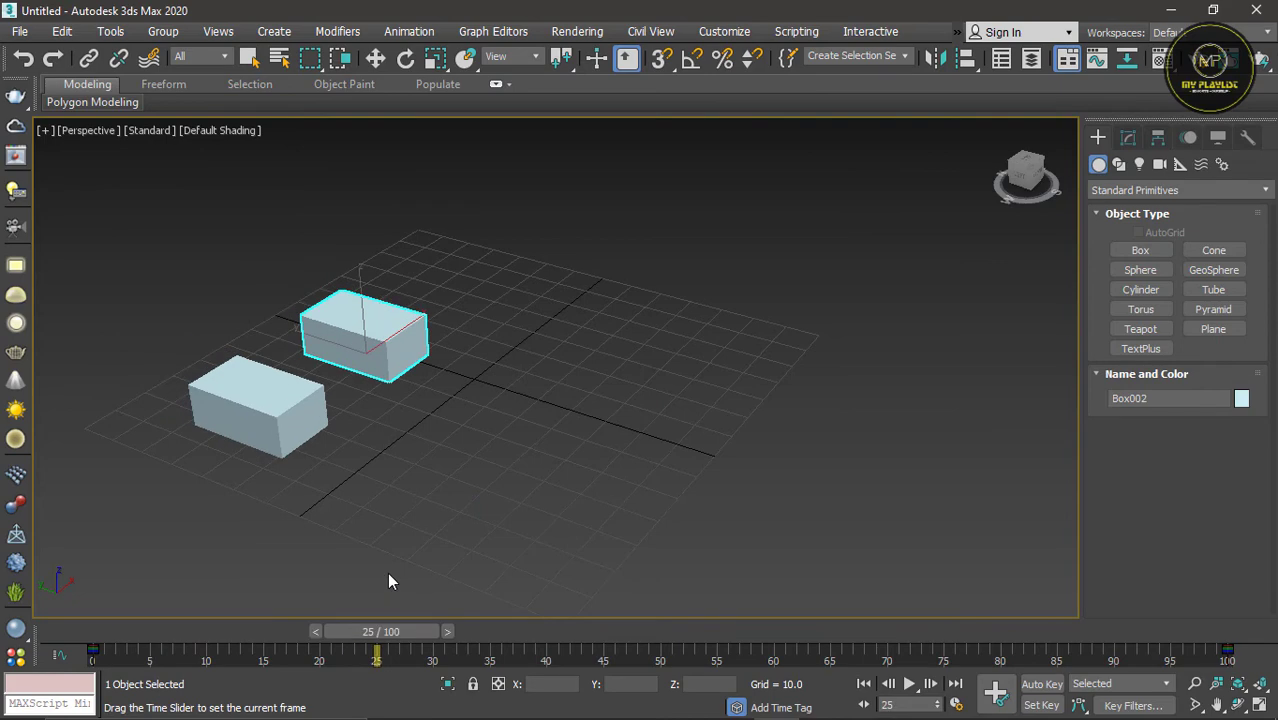
key("w")
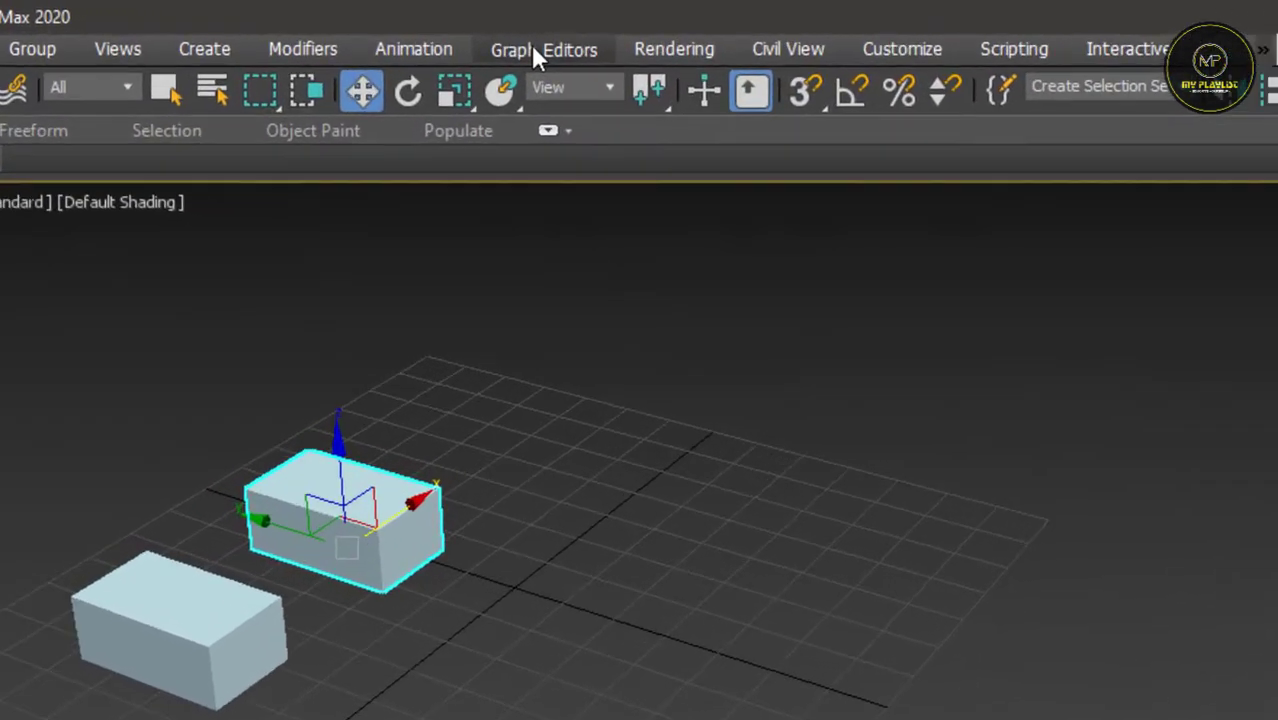
Step: Open the Curve Editor for the copied box, enlarge it, bring its curves into view and place it beside the boxes
left_click(498, 33)
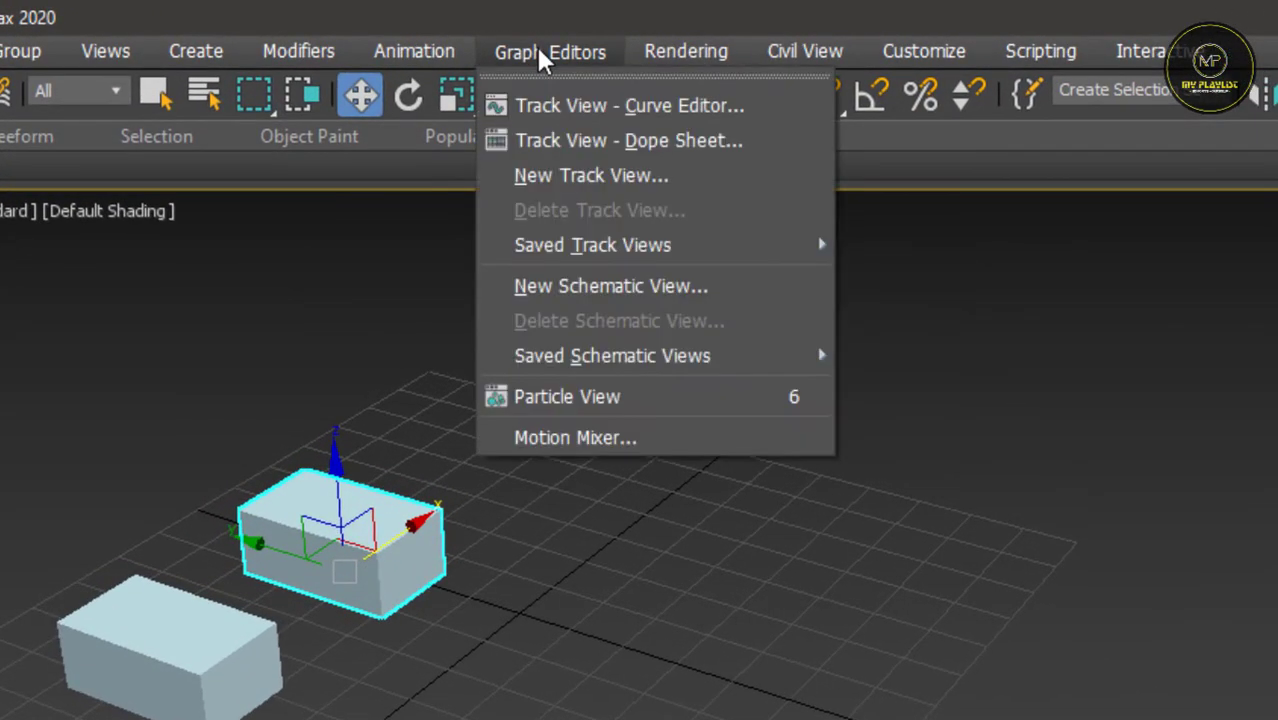
left_click(573, 110)
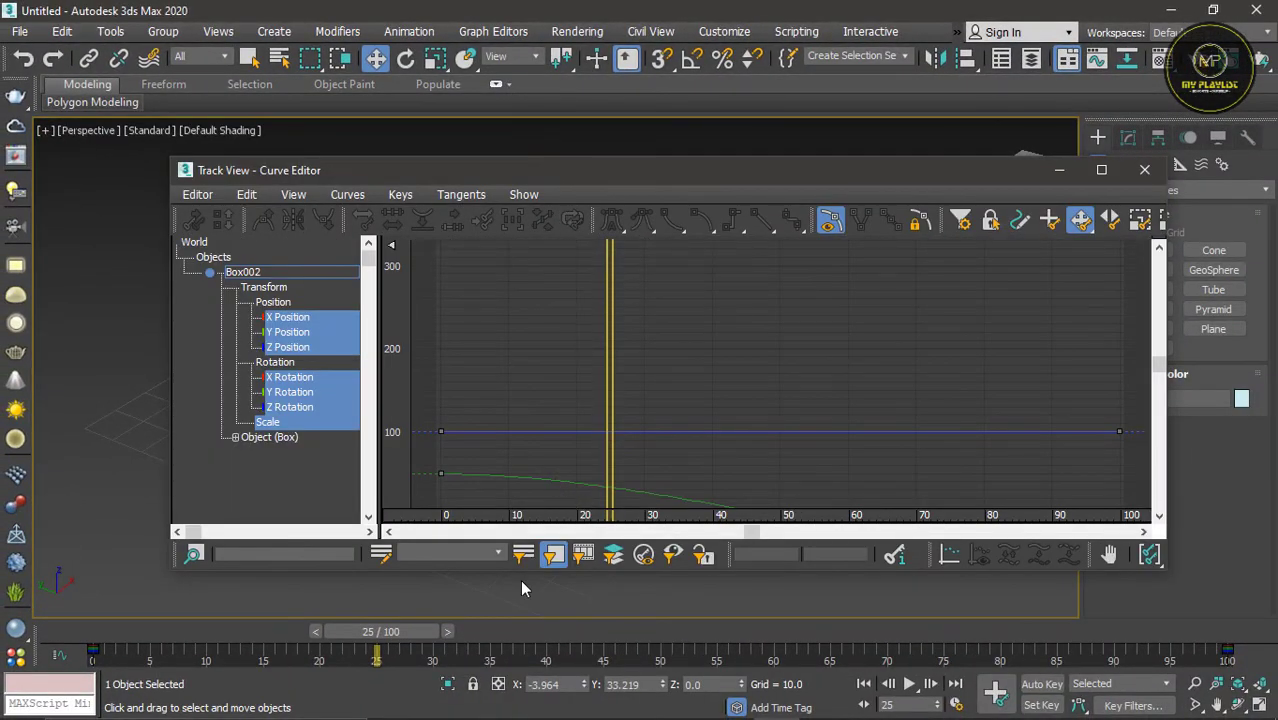
left_click_drag(521, 570, 521, 614)
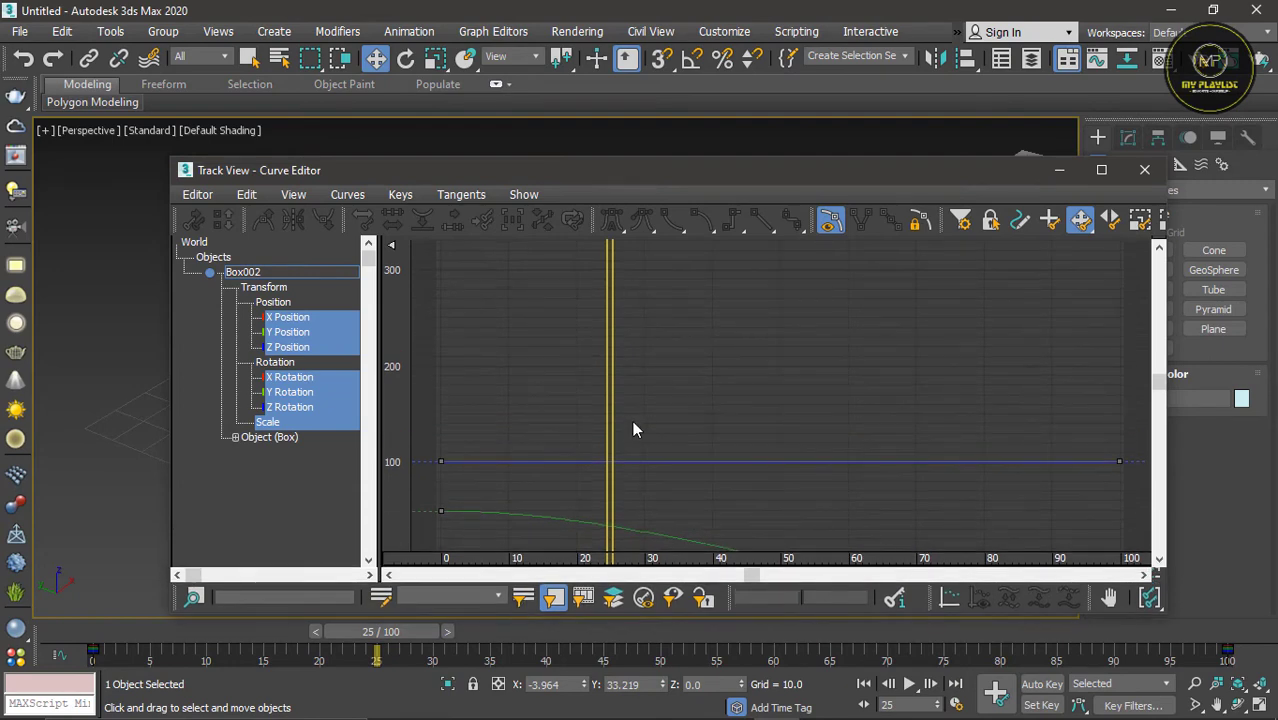
left_click_drag(1157, 390, 1163, 432)
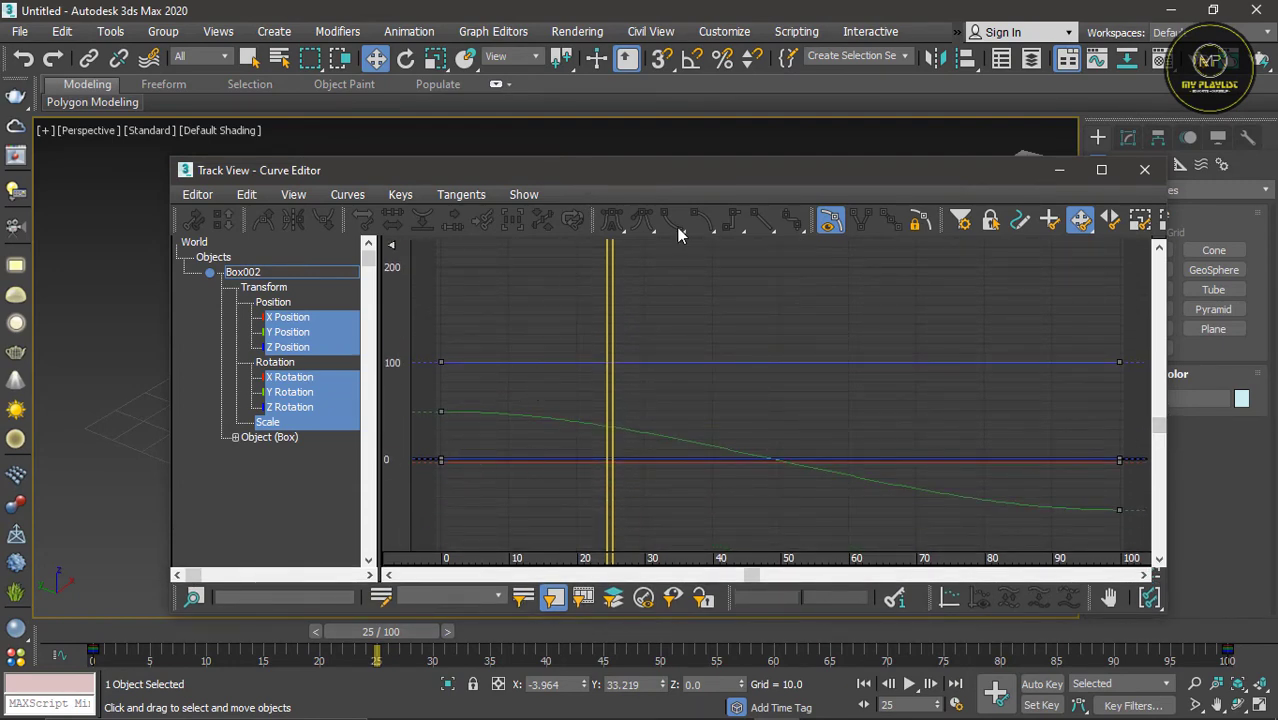
left_click_drag(582, 170, 888, 201)
Step: Select the two boxes in turn to compare their animation curves in the Curve Editor
left_click(276, 412)
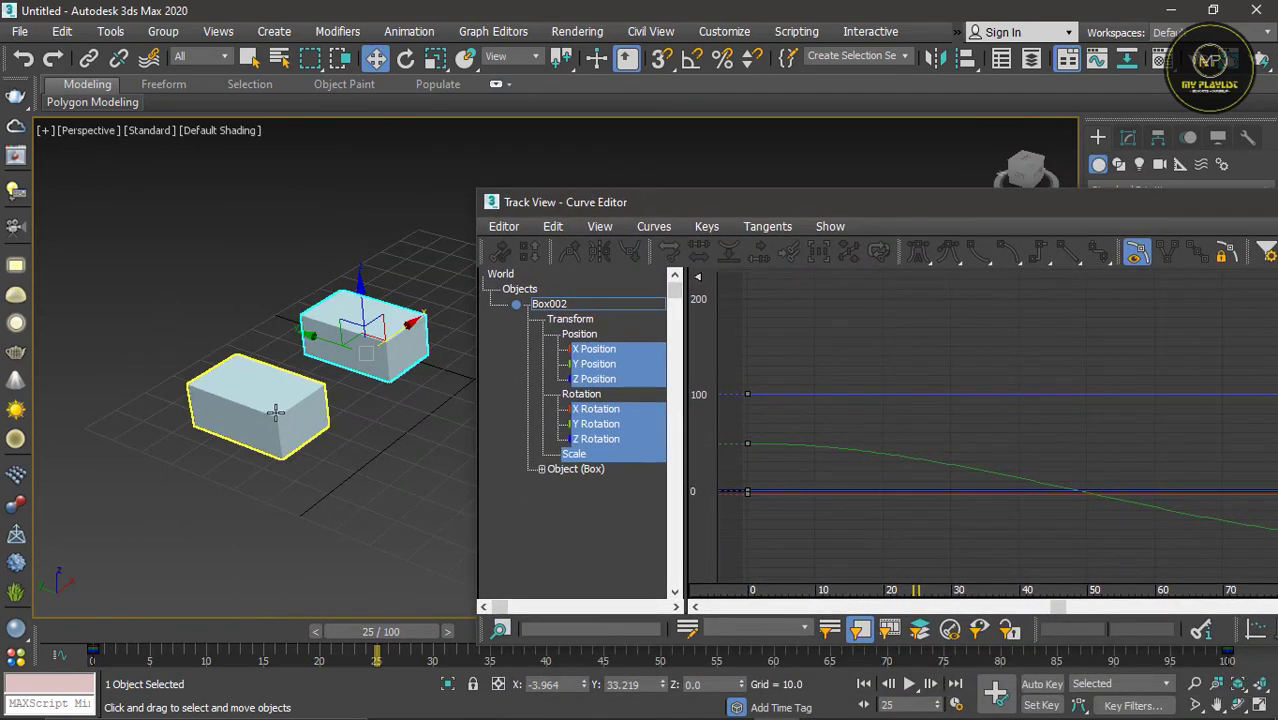
left_click(362, 355)
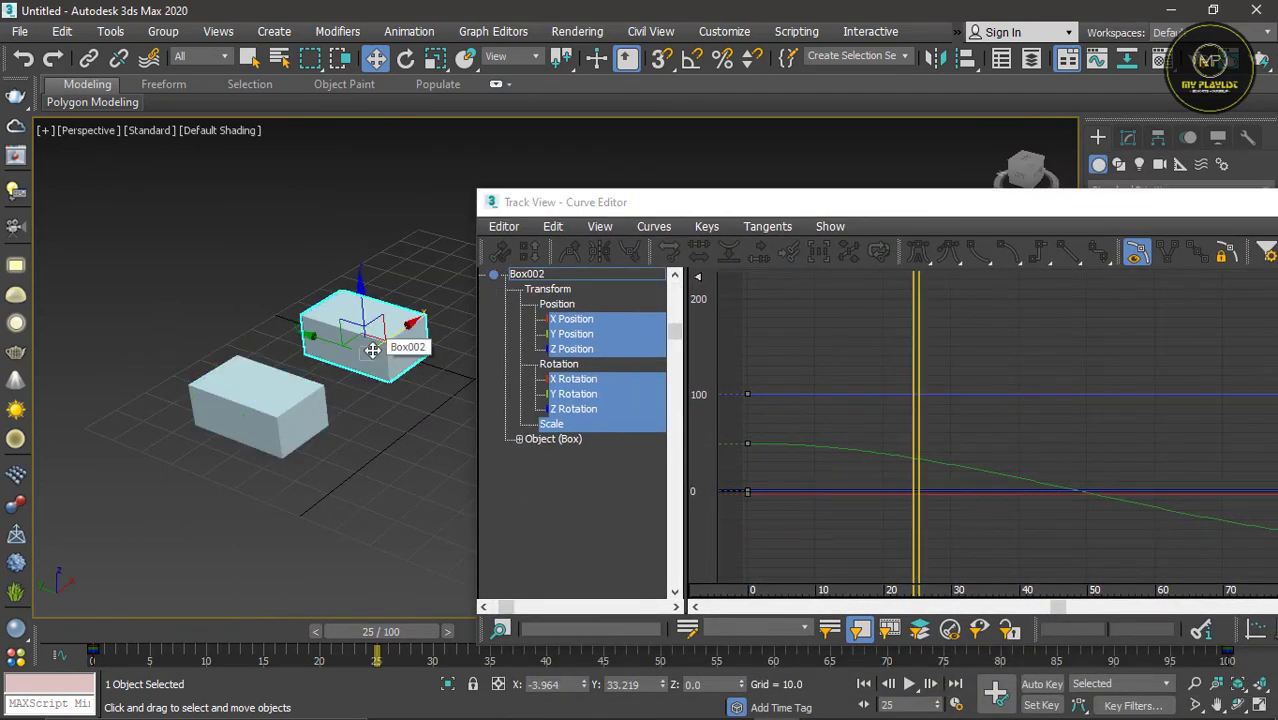
left_click(260, 417)
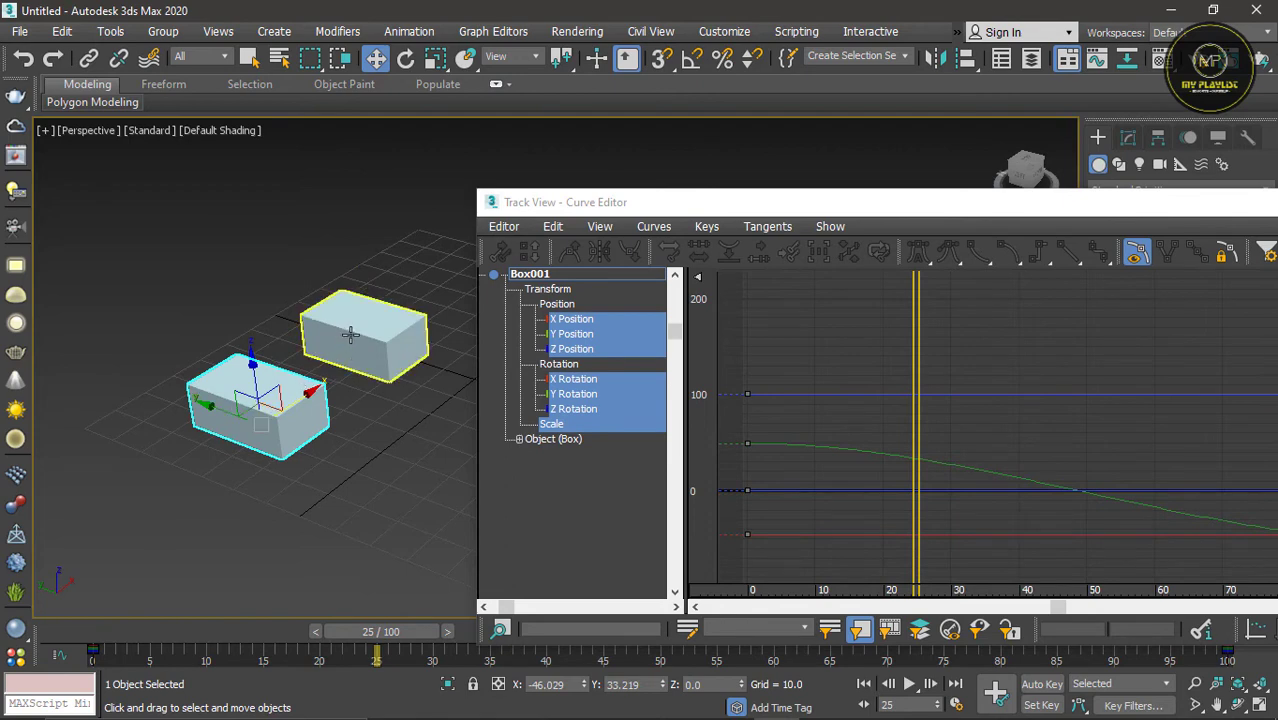
Step: Raise the outgoing tangent handle of Box002's Y Position key at frame 0 so the curve arcs upward from its start
left_click(398, 370)
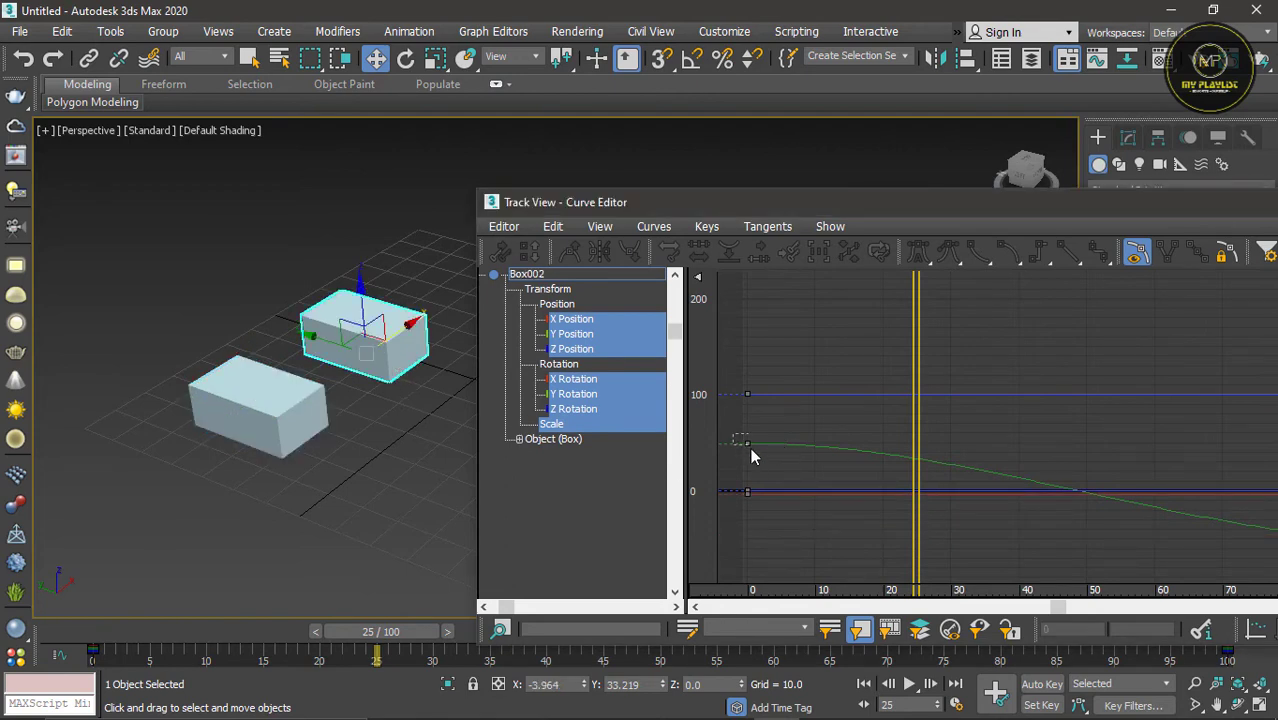
left_click_drag(753, 457, 758, 456)
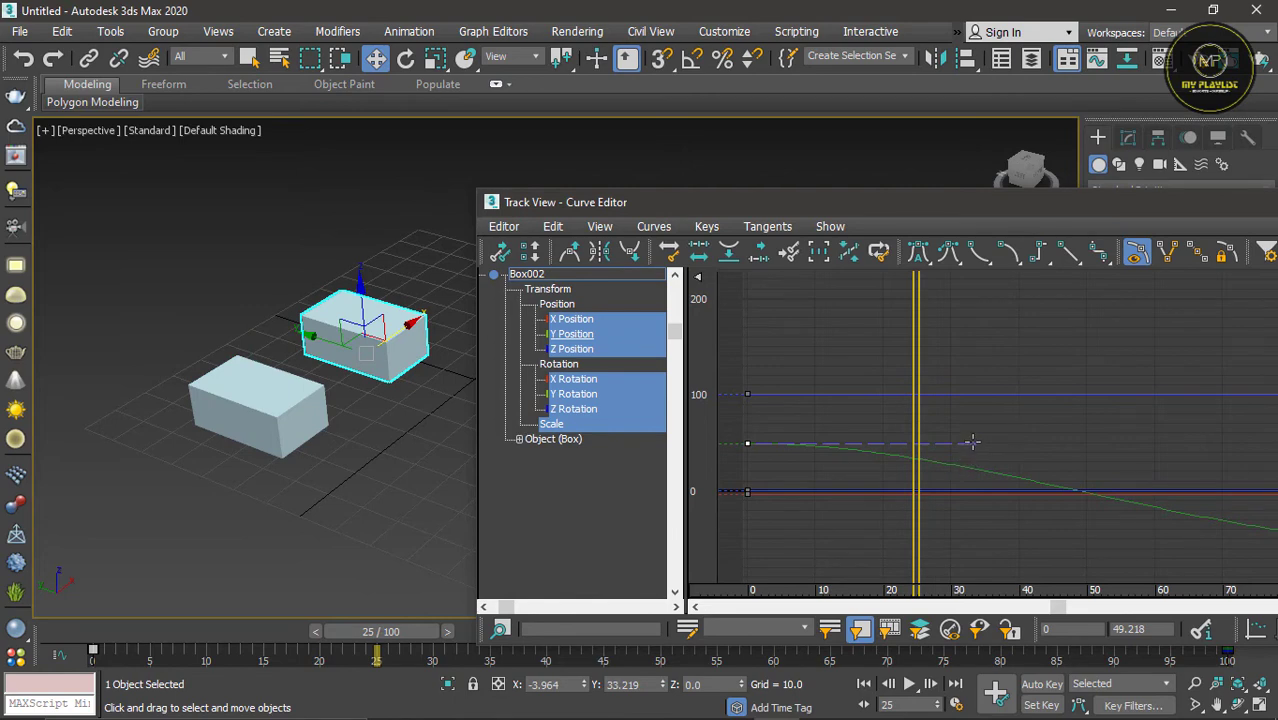
left_click_drag(973, 443, 983, 326)
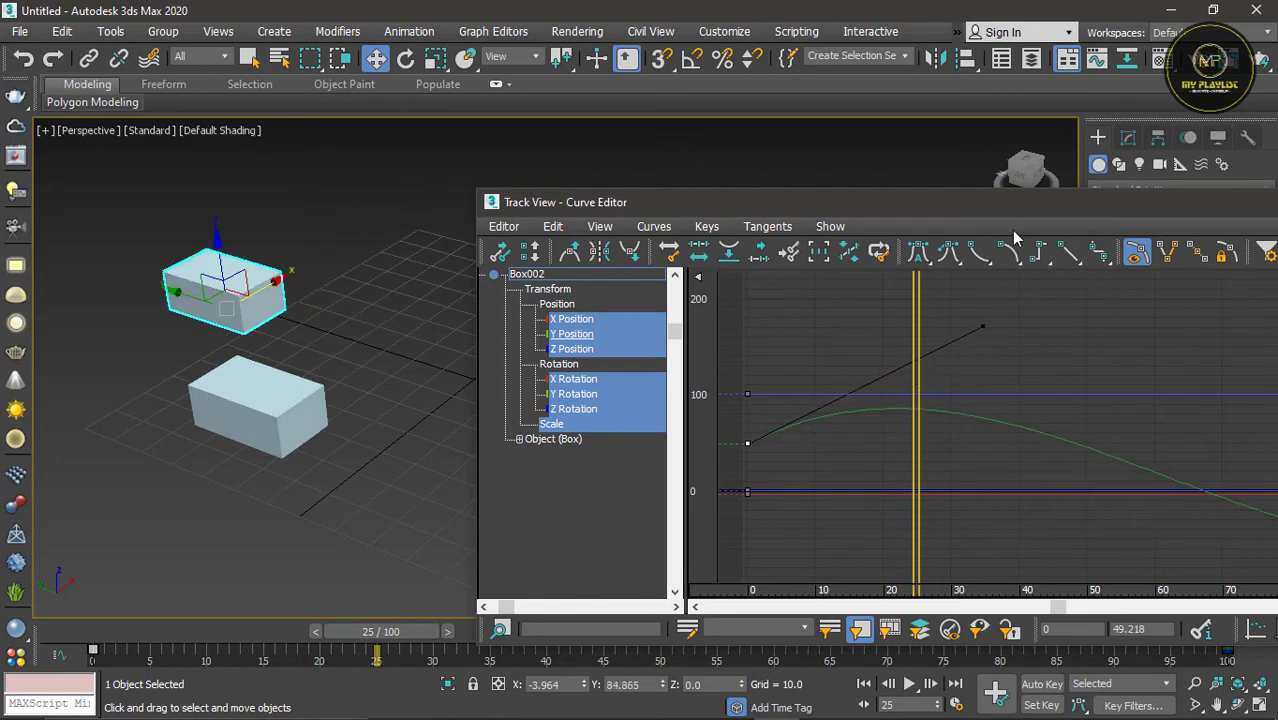
Step: Minimize the Curve Editor and play both boxes' animation to compare their motion, stopping playback around frame 61
left_click_drag(1011, 205, 745, 141)
left_click(1098, 137)
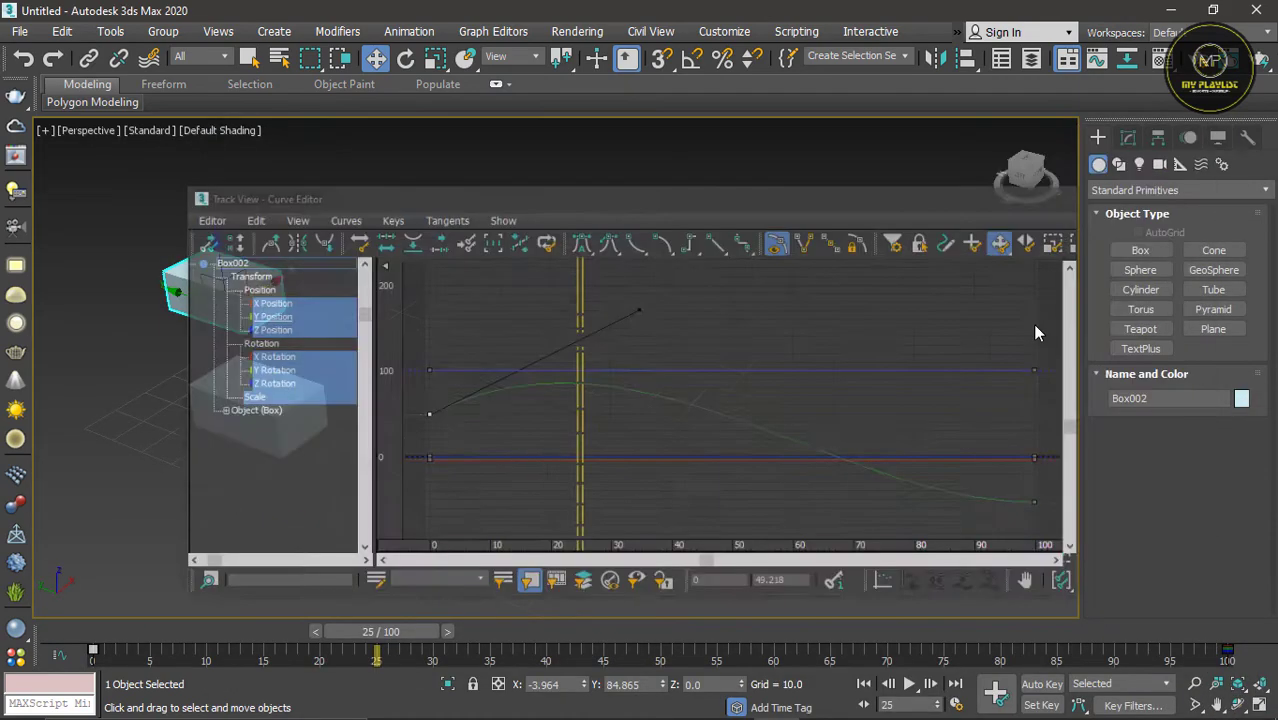
left_click(908, 684)
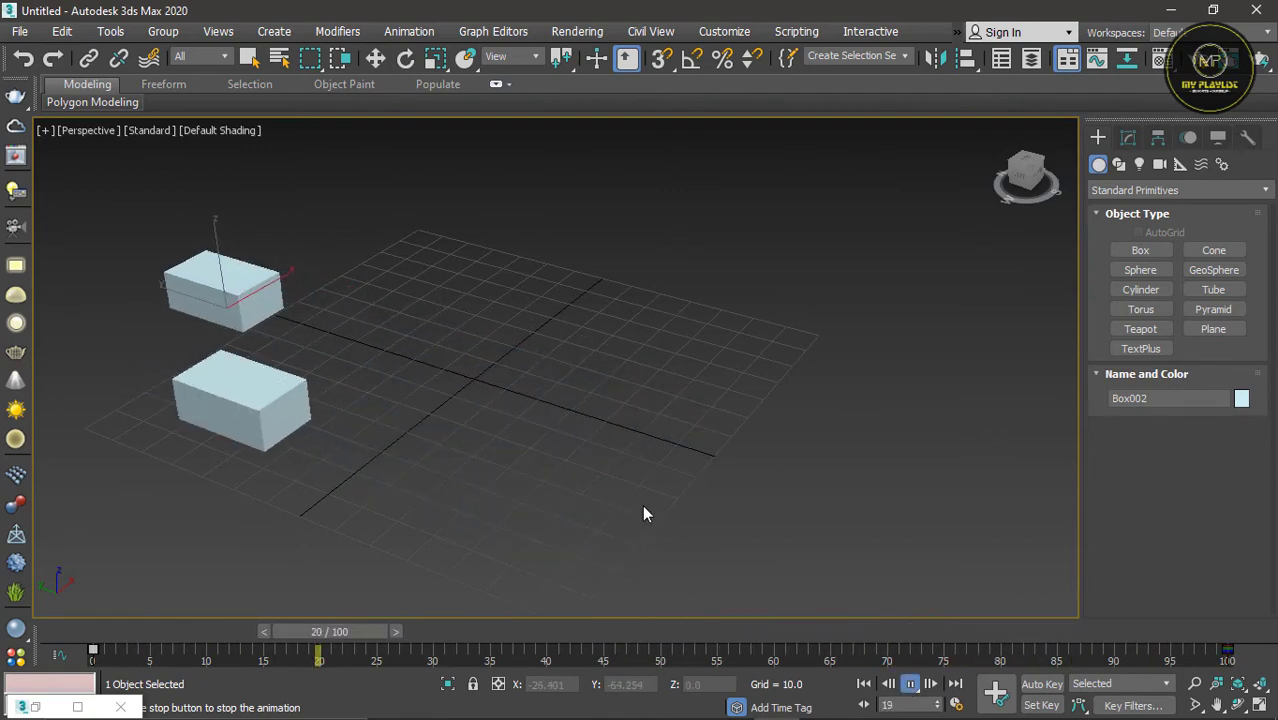
left_click(910, 688)
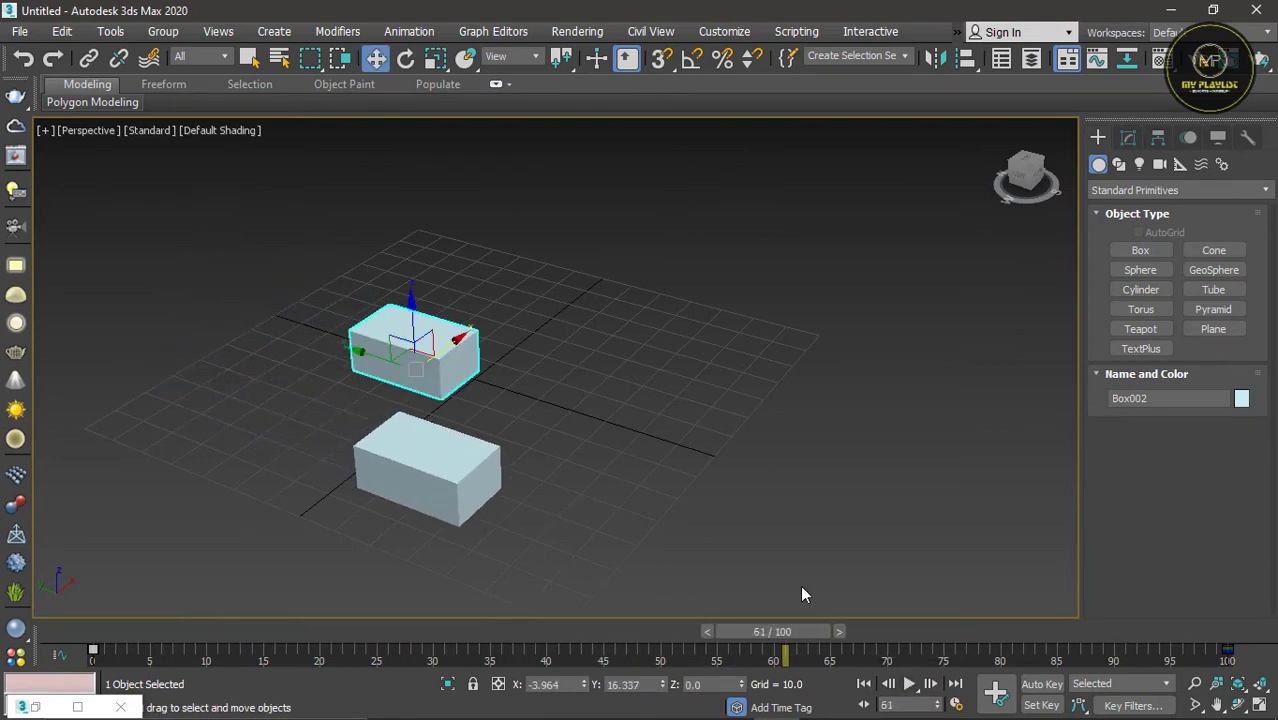
Step: Set the tangents of Box002's Y Position keys to linear in the Curve Editor and play both boxes' animation
left_click(88, 688)
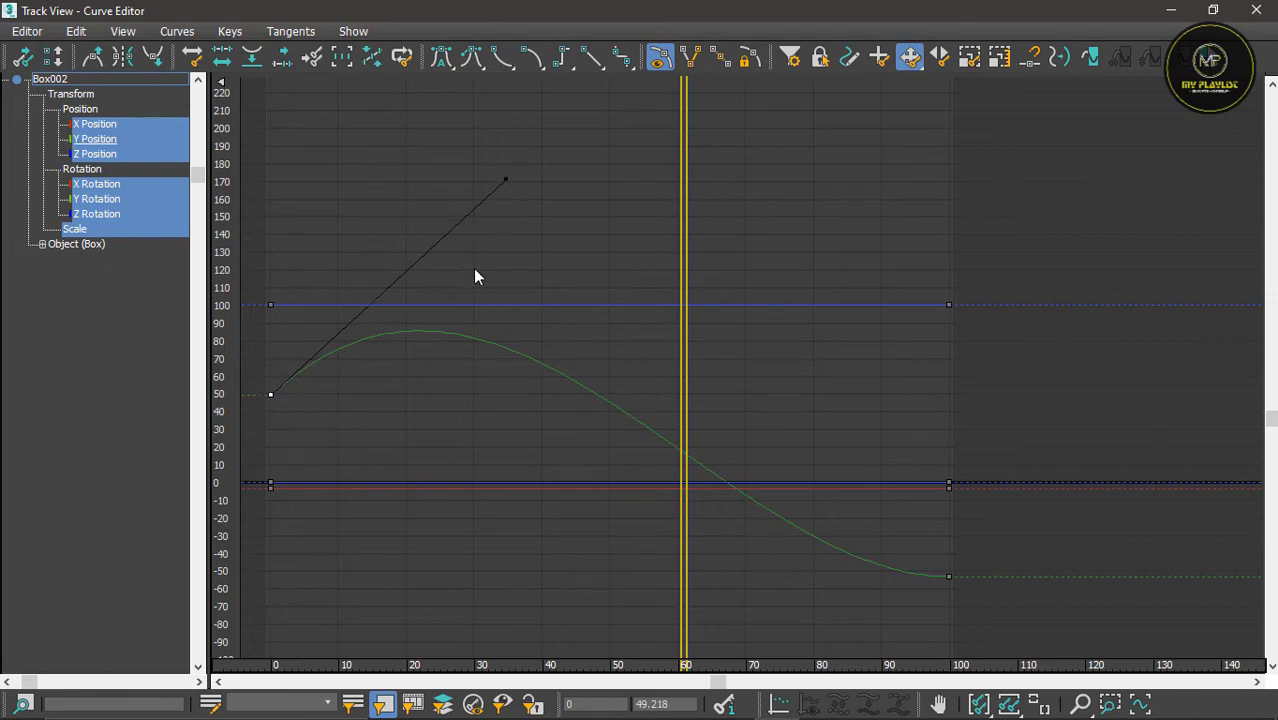
left_click(590, 60)
left_click(591, 61)
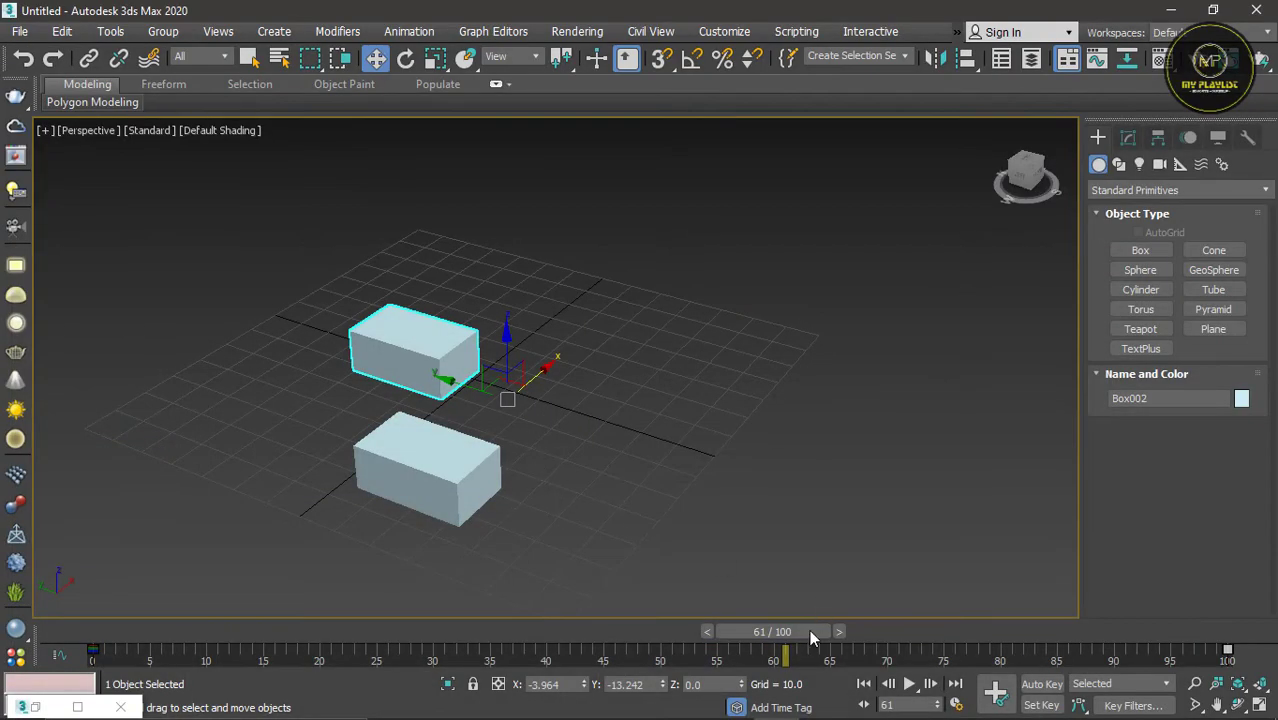
left_click(911, 687)
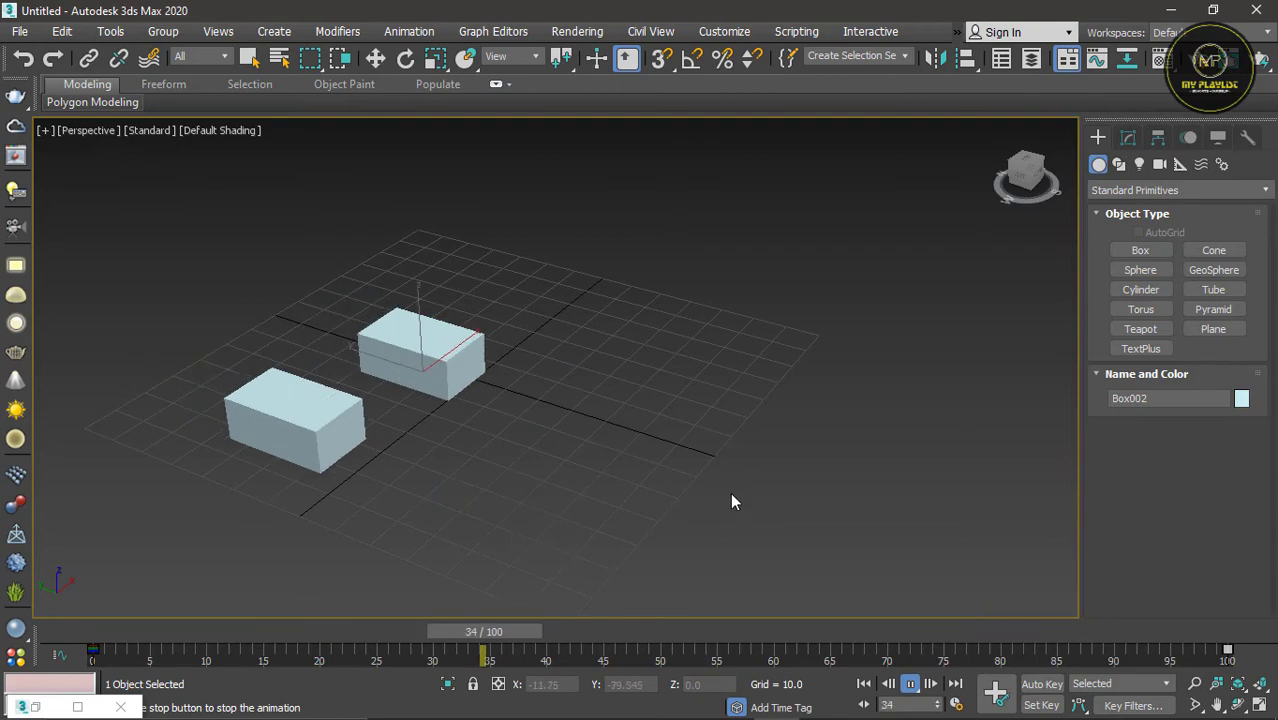
left_click(911, 685)
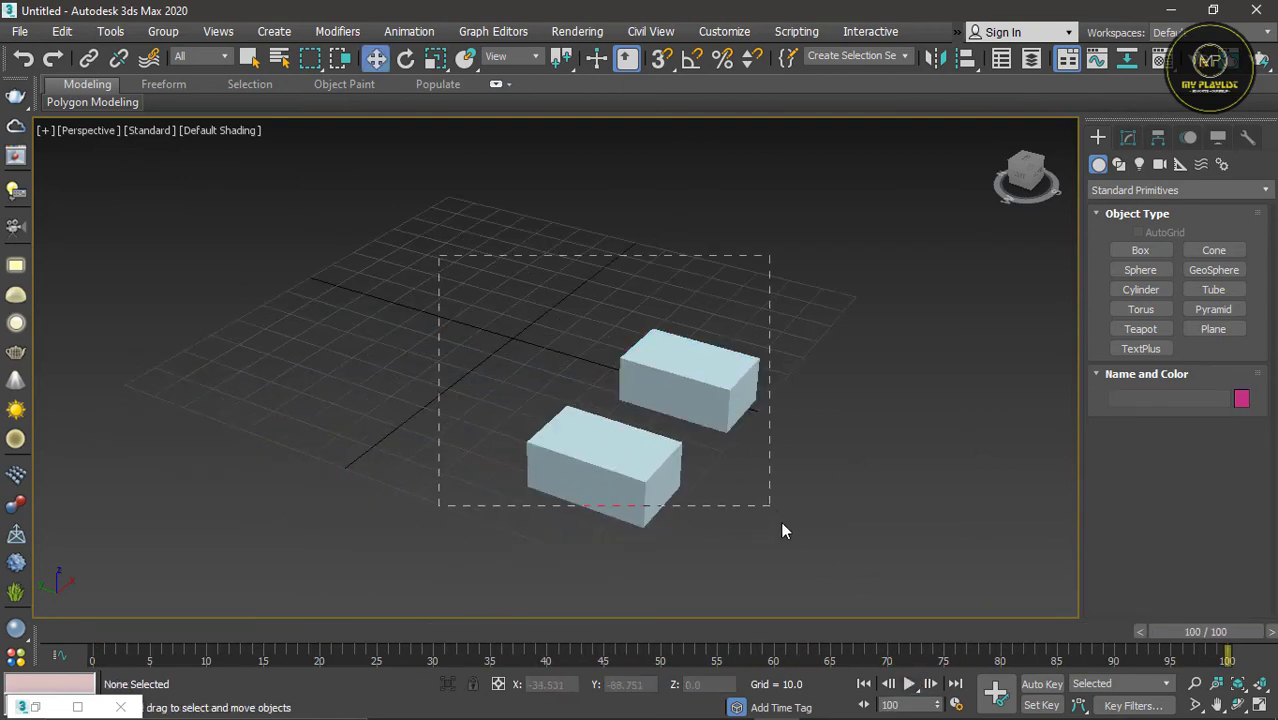
Step: Delete both boxes and create one tall box about 12 long, 10 wide and 46 high near the grid's front edge
left_click_drag(782, 531, 797, 556)
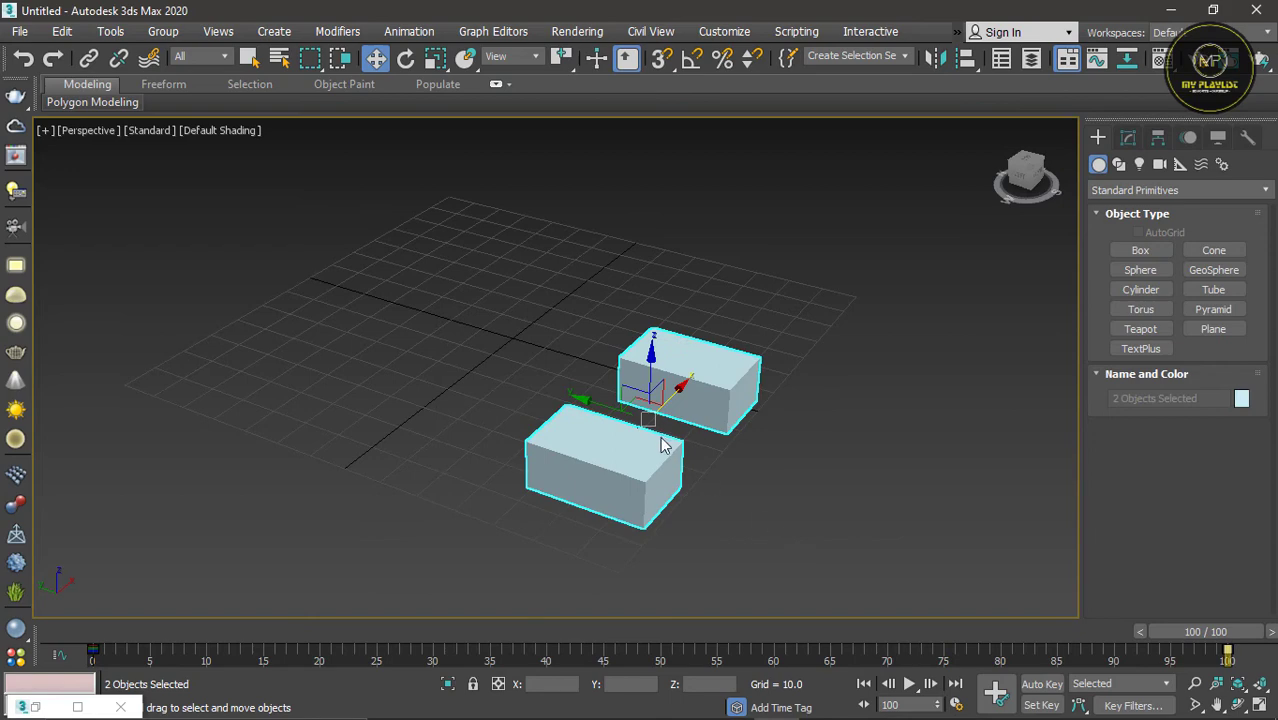
key("Delete")
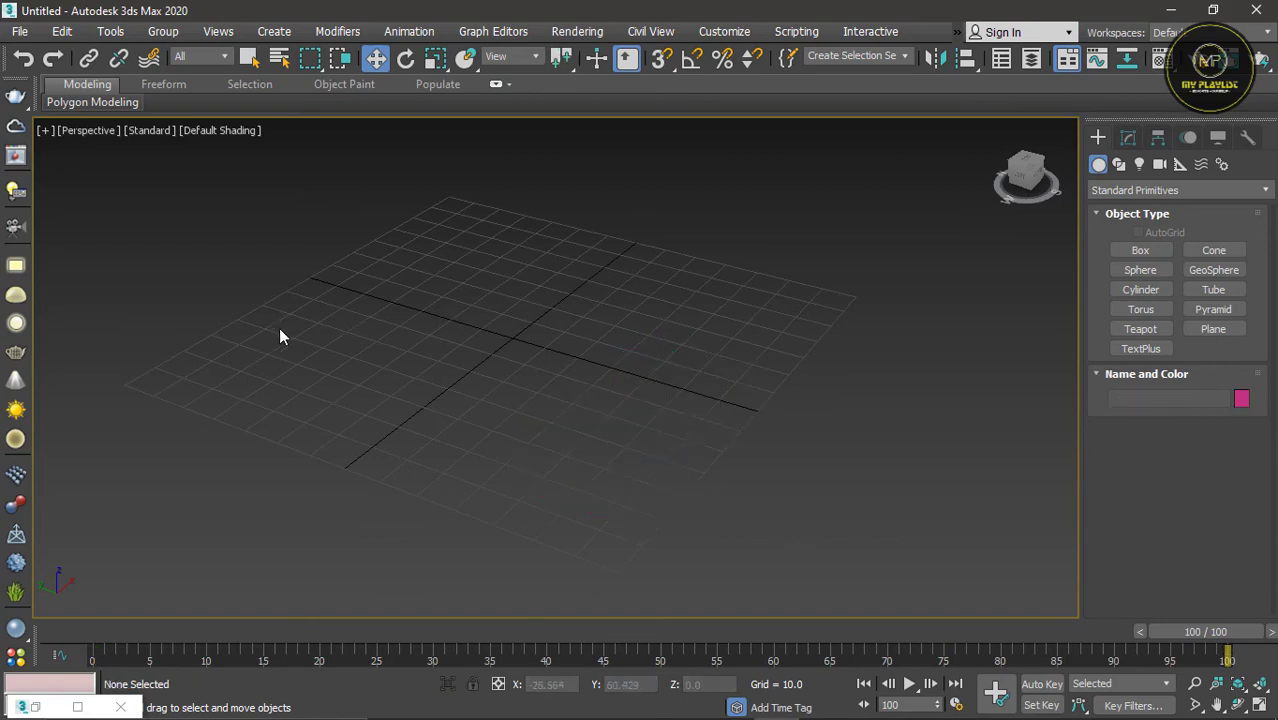
left_click(1128, 250)
left_click_drag(608, 454, 622, 485)
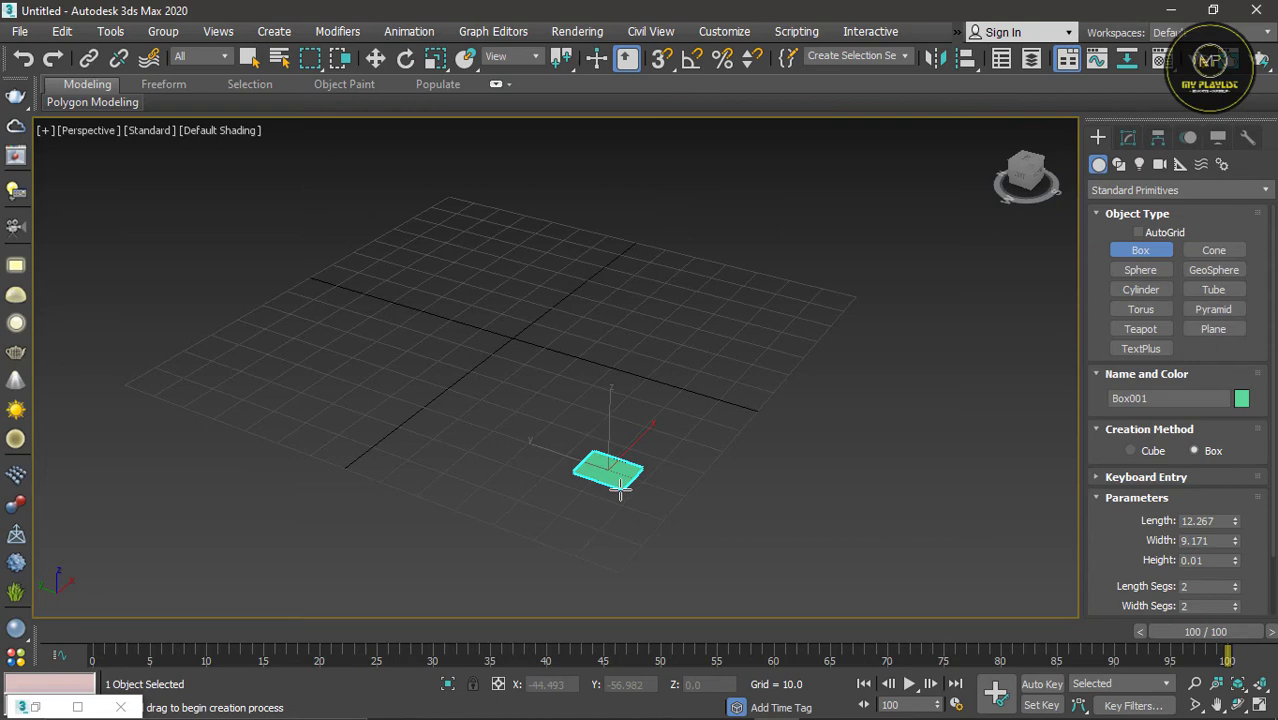
left_click(614, 290)
scroll(708, 476, "down", 3)
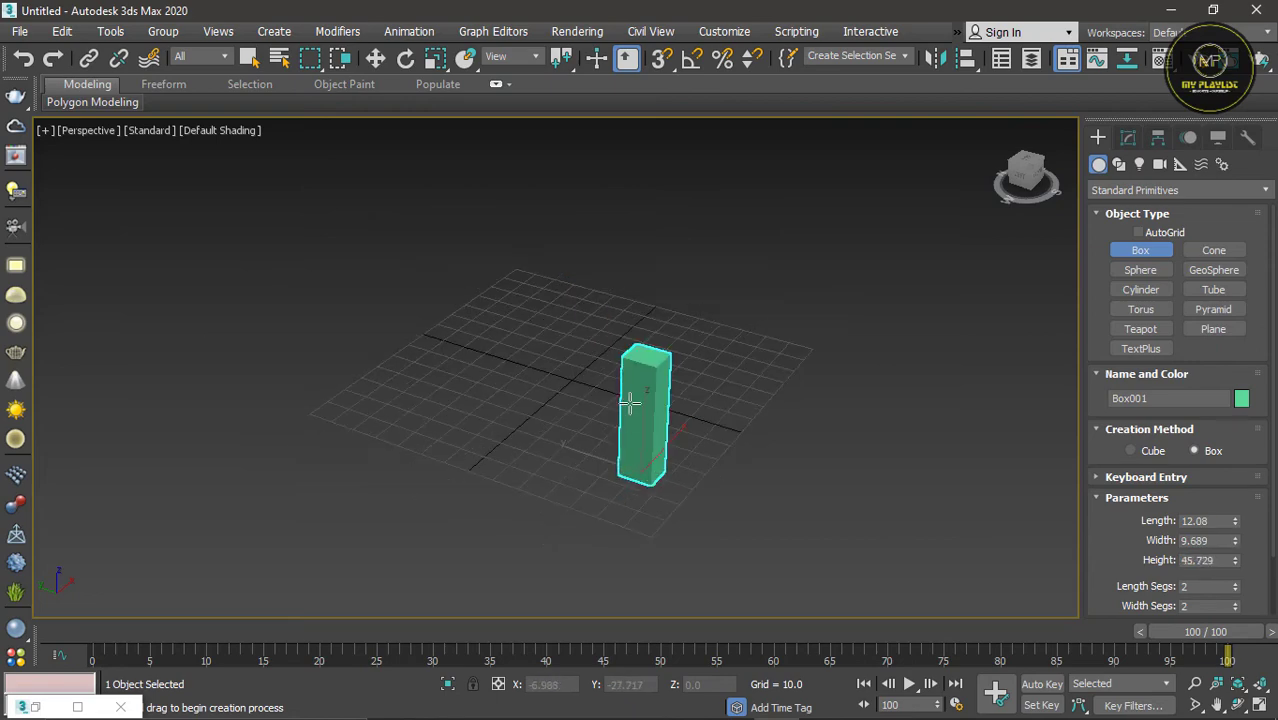
scroll(629, 403, "up", 5)
scroll(706, 281, "down", 3)
scroll(700, 342, "up", 2)
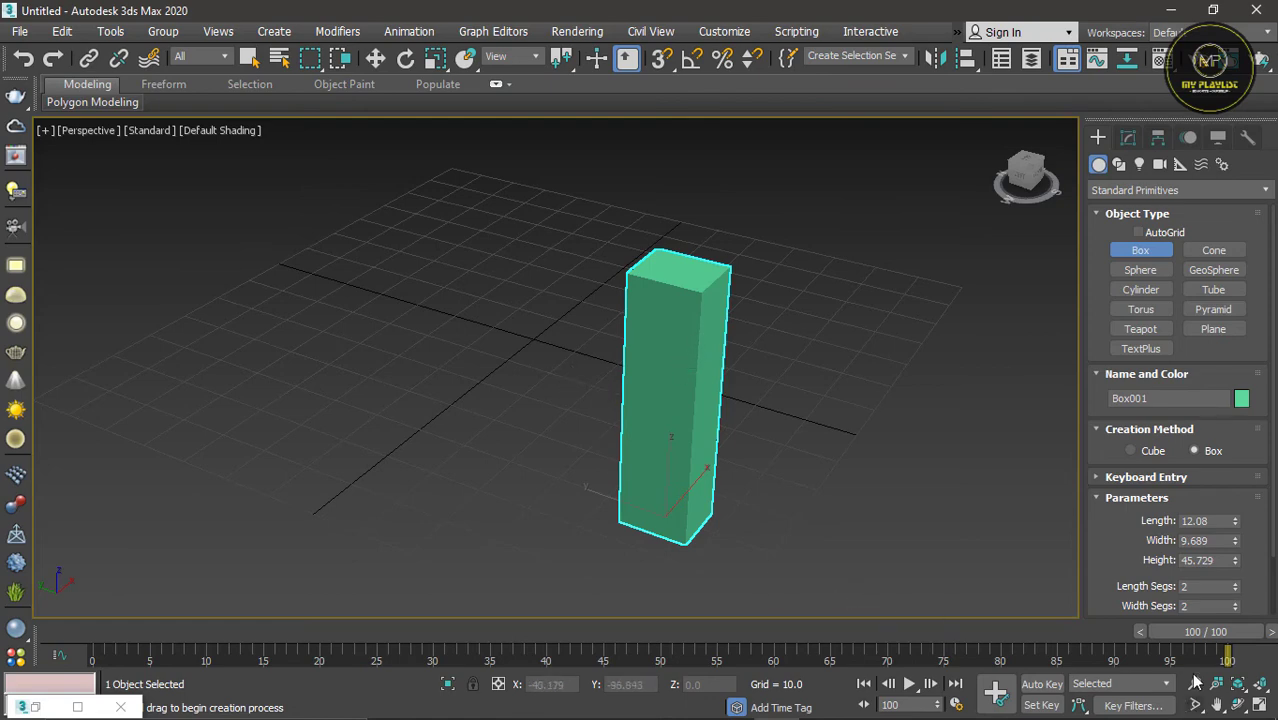
Step: Turn on Auto Key at frame 0 and animate the box along Y to about 40 at frame 100
left_click_drag(1205, 631, 105, 631)
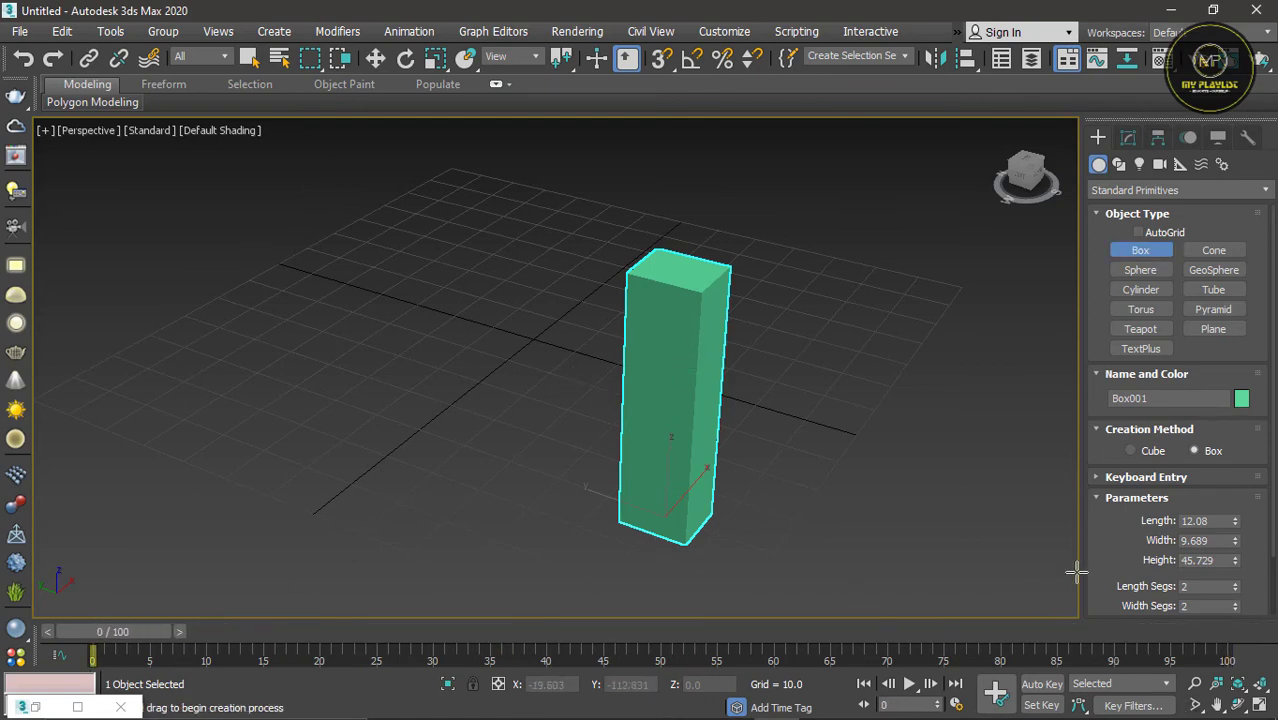
left_click(1040, 685)
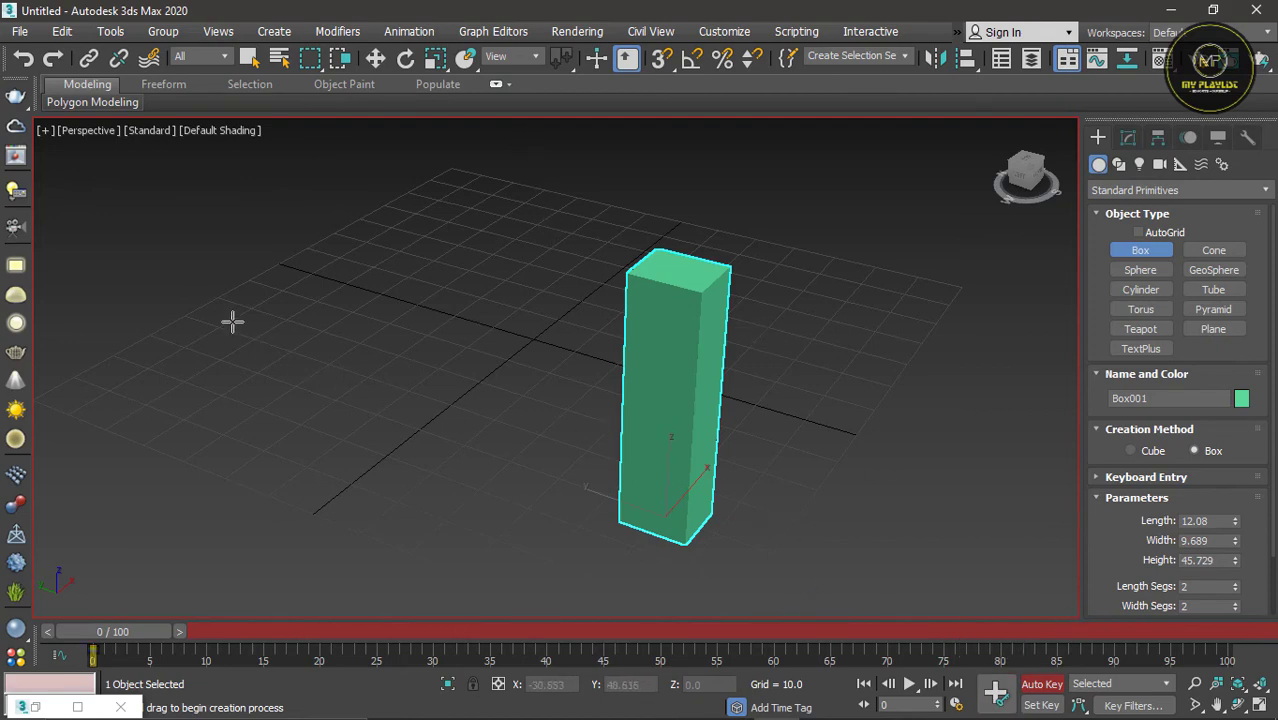
left_click(376, 59)
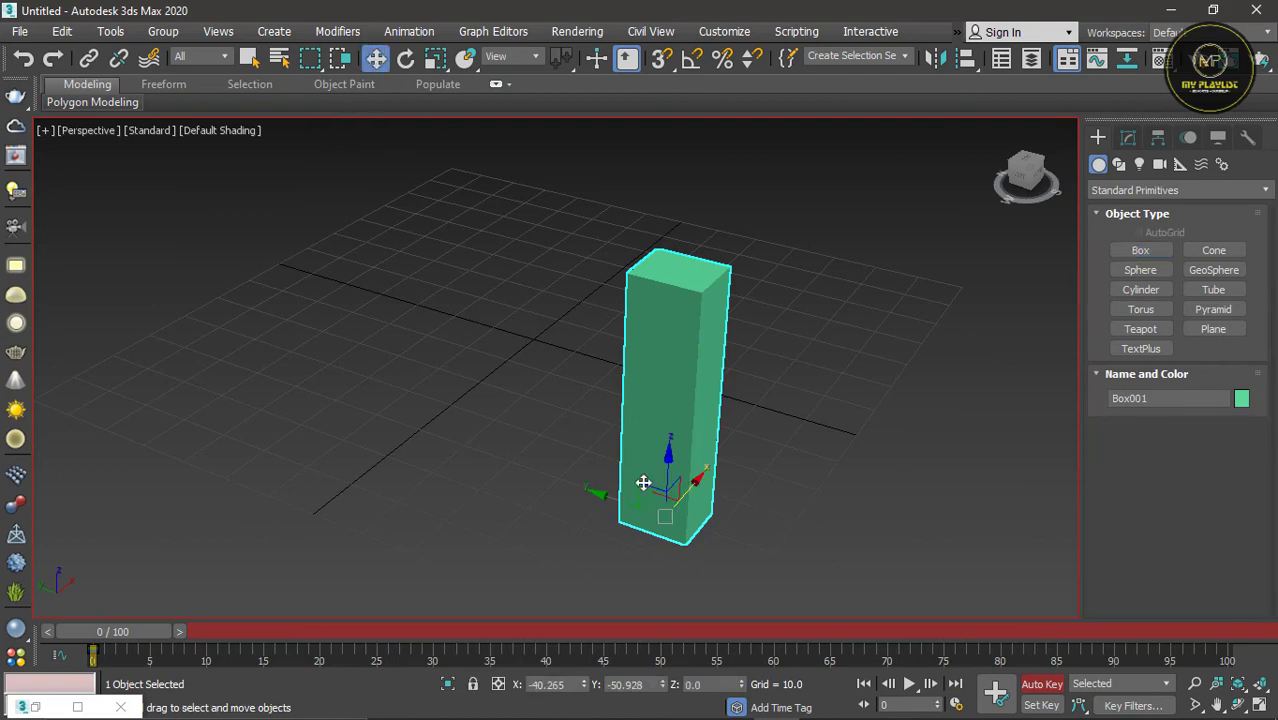
left_click_drag(618, 504, 168, 354)
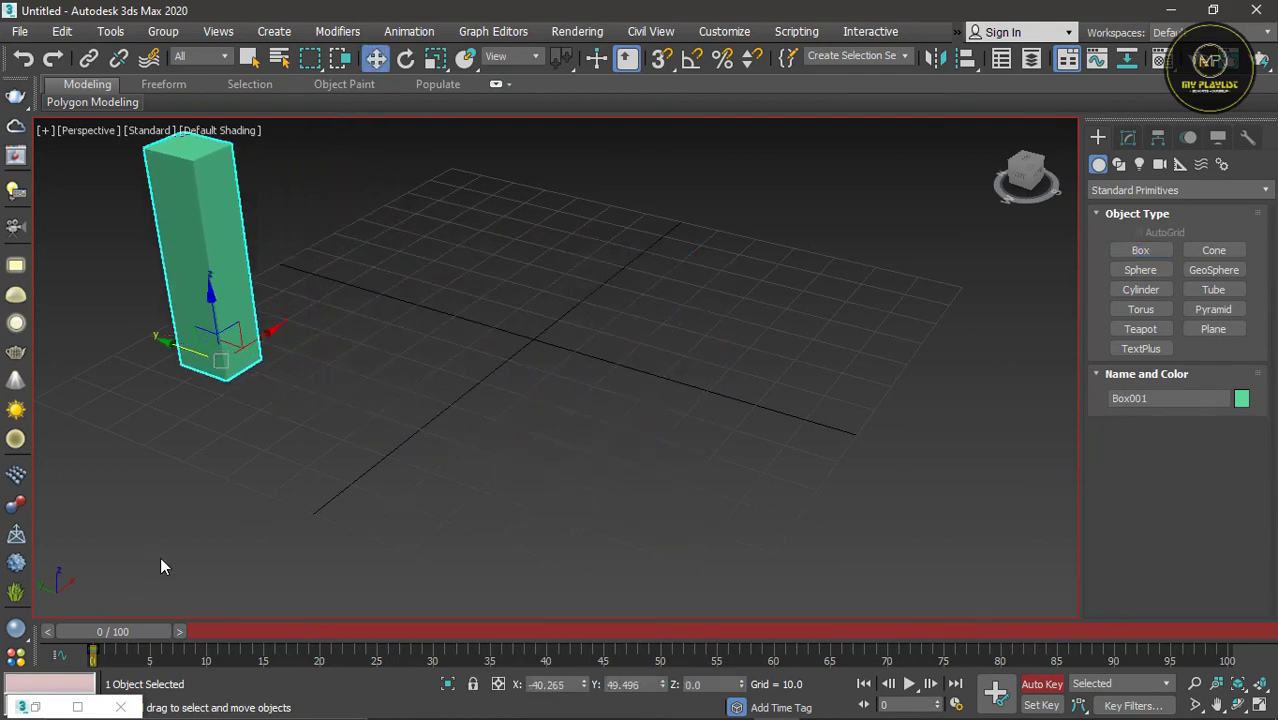
key("ctrl+z")
left_click_drag(119, 634, 1225, 631)
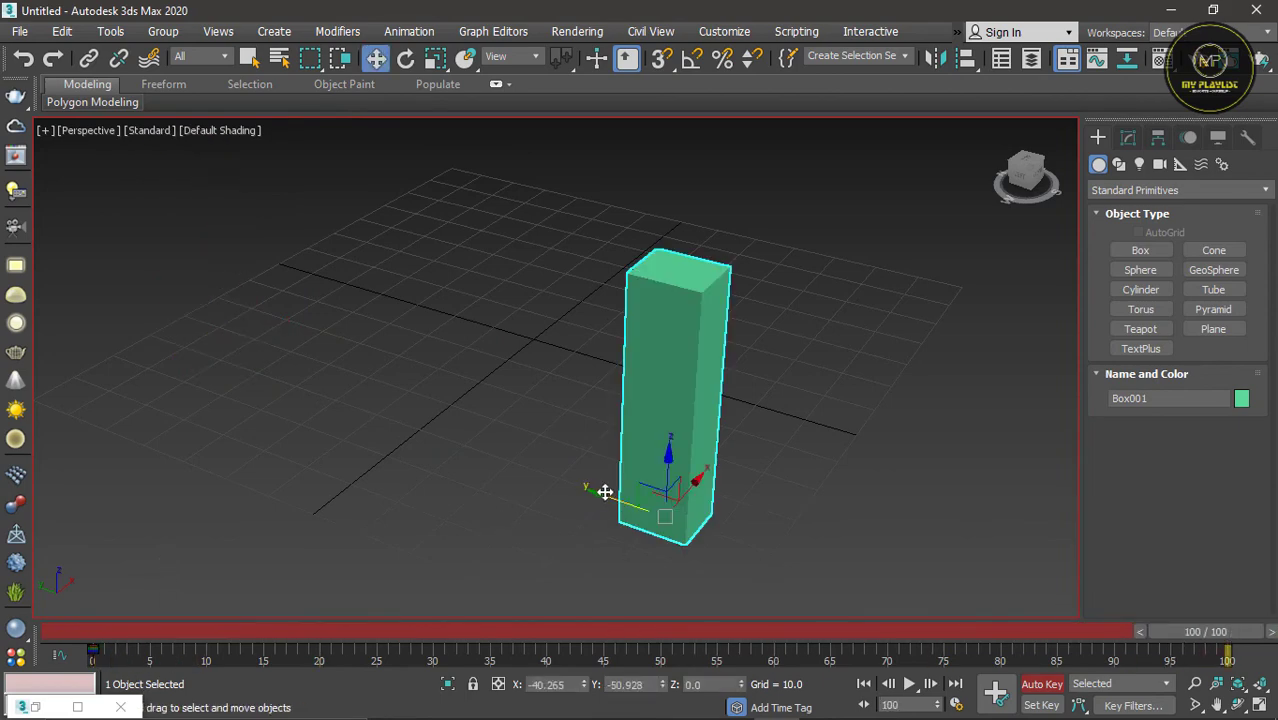
left_click_drag(605, 492, 190, 370)
scroll(535, 487, "down", 5)
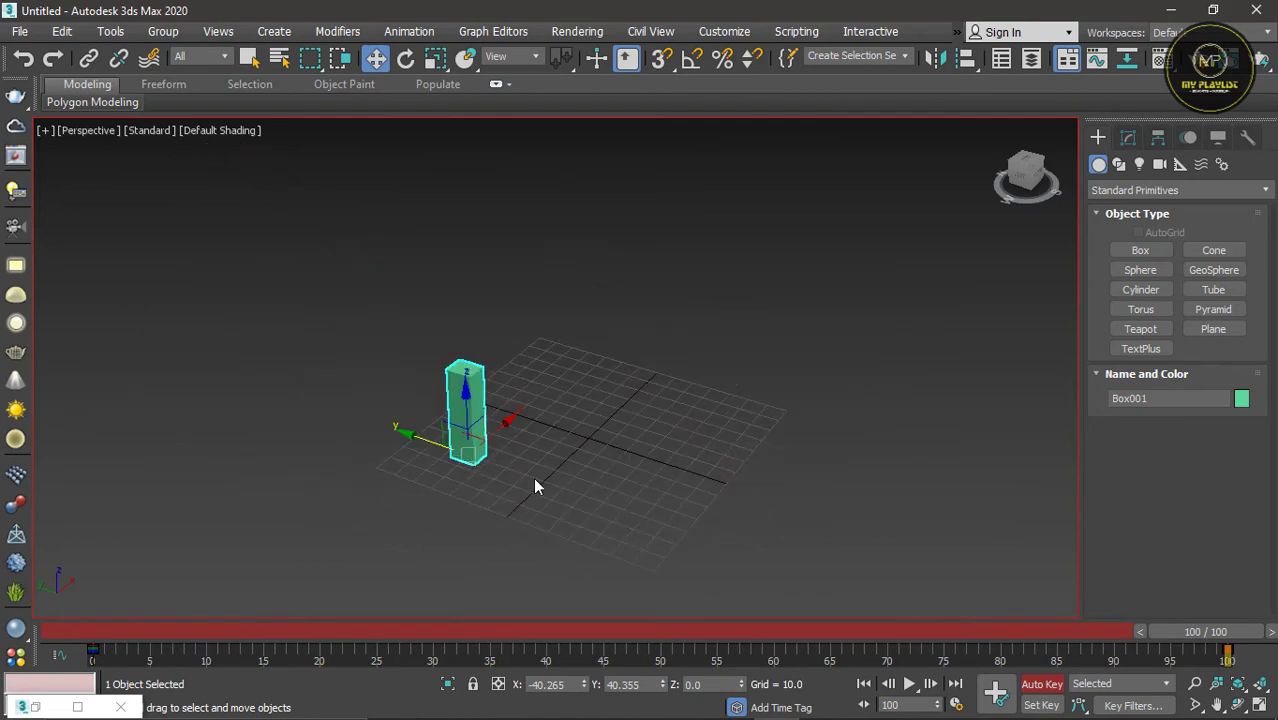
scroll(468, 448, "up", 4)
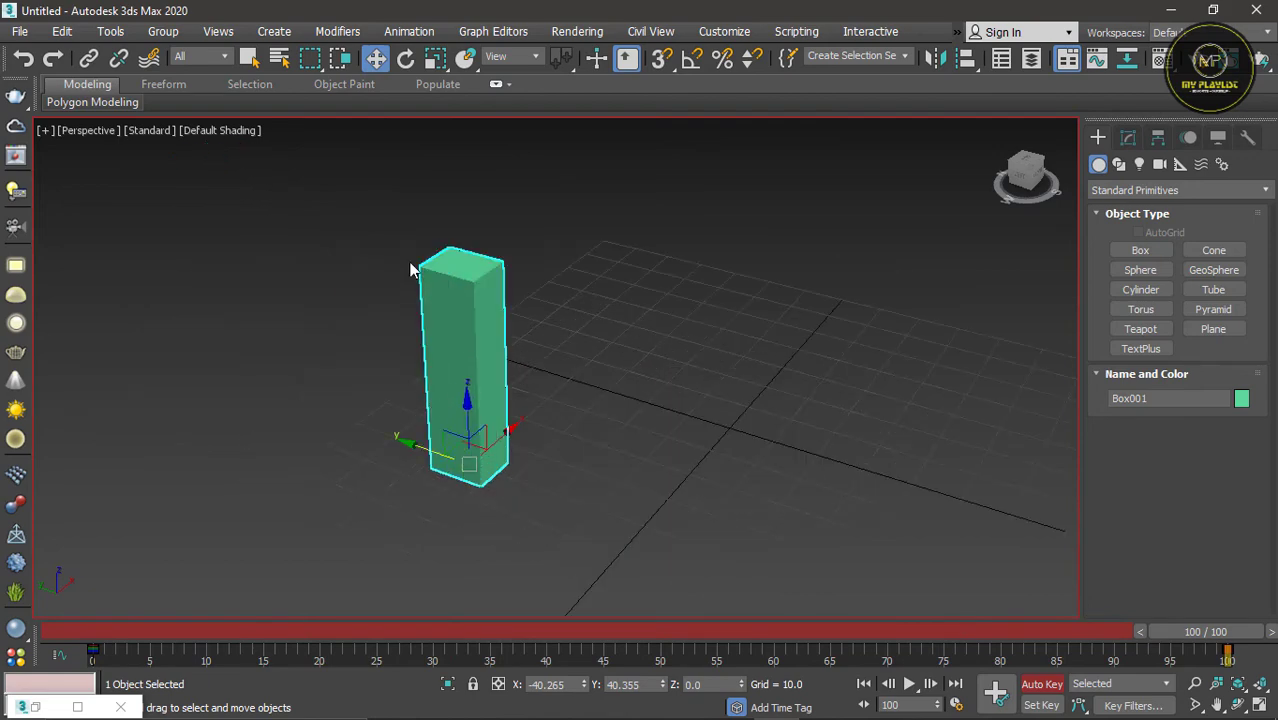
Step: Apply a Twist modifier to the box, animate its angle to 219 at frame 100, and turn off Auto Key
left_click(337, 31)
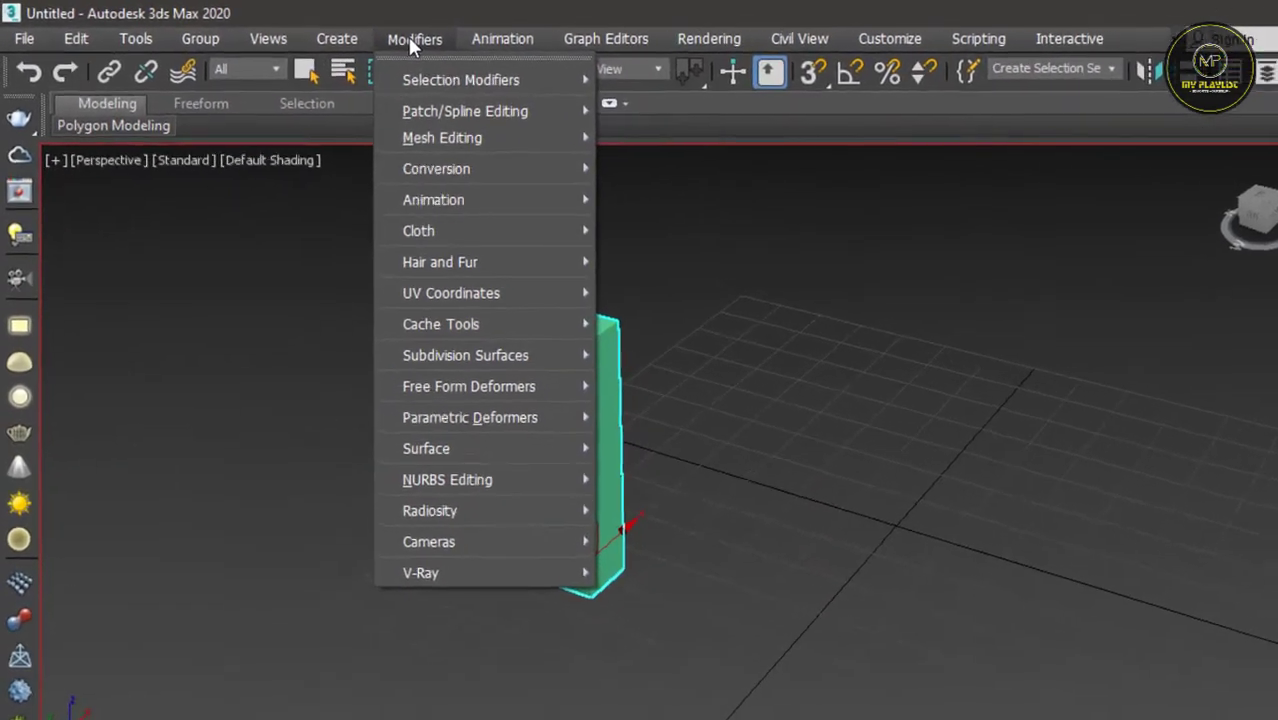
mouse_move(503, 446)
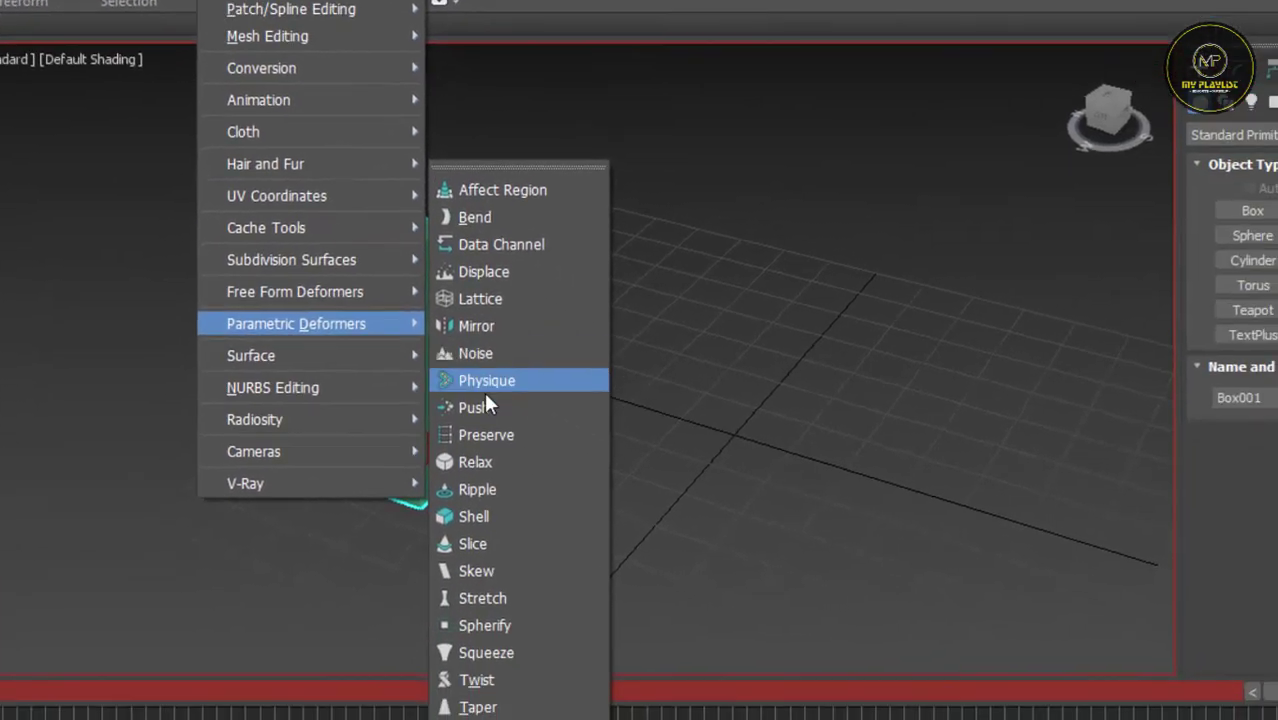
left_click(500, 681)
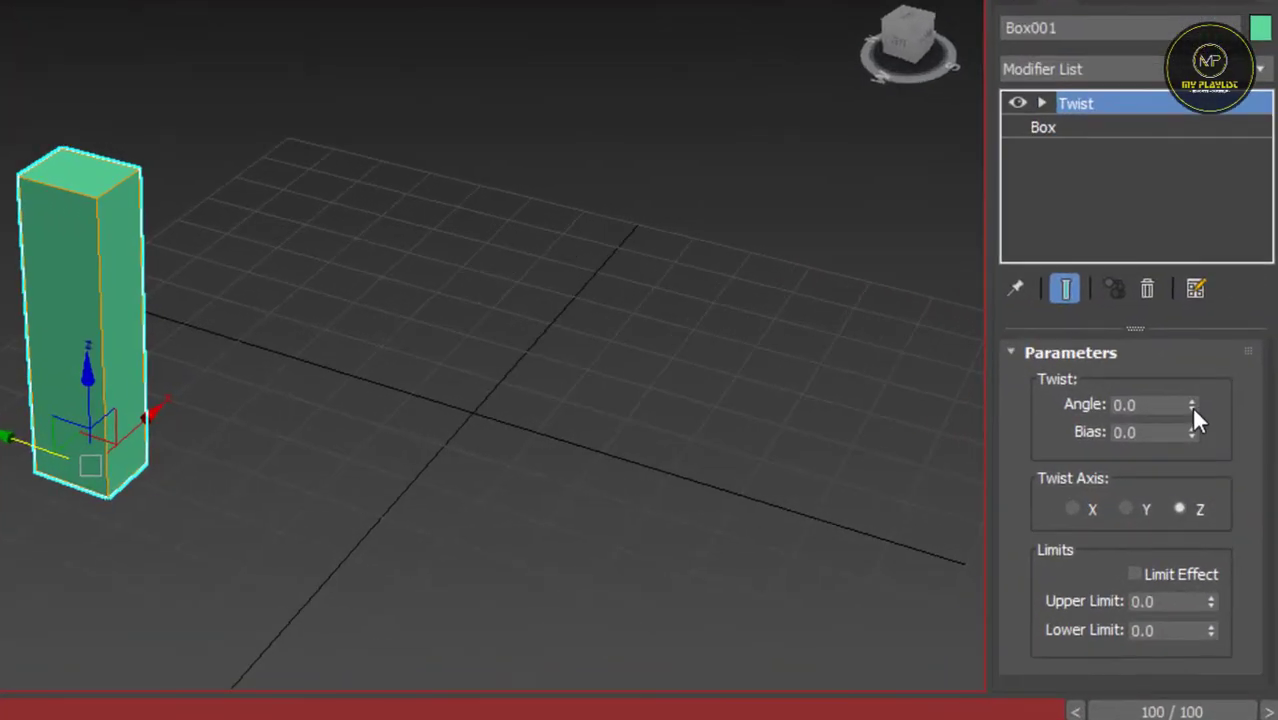
left_click_drag(1191, 405, 1174, 14)
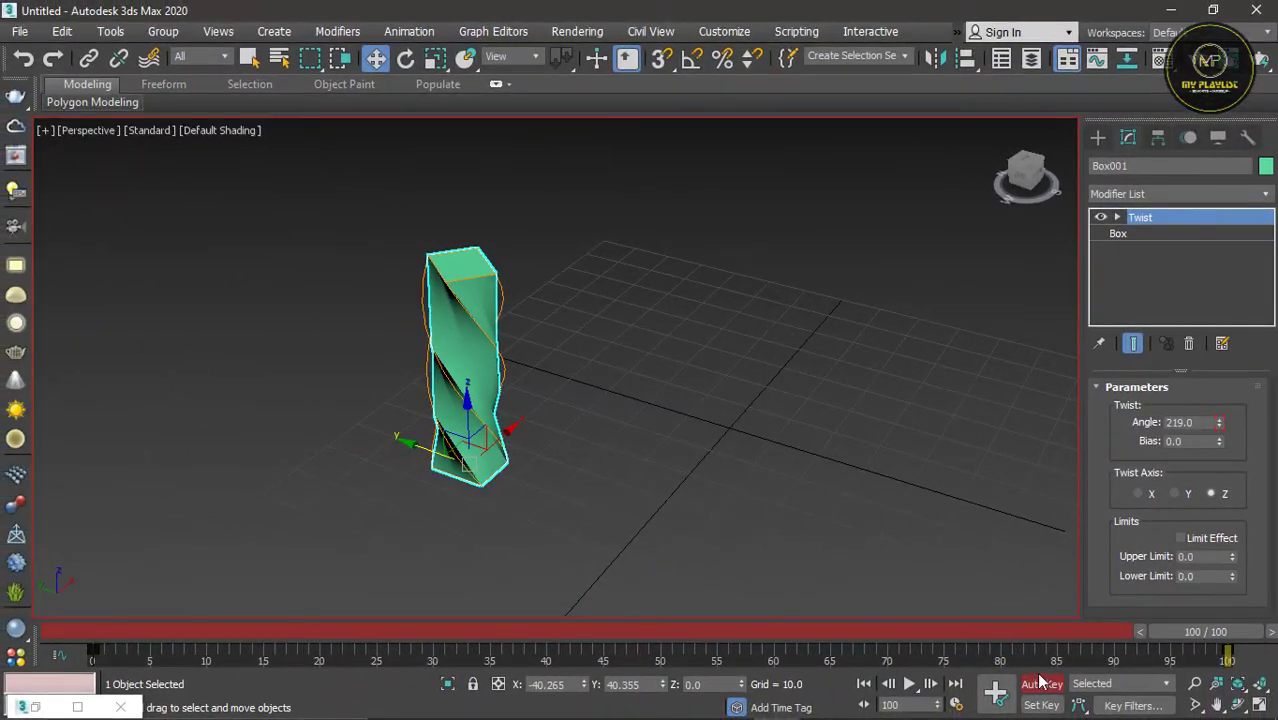
left_click(1041, 684)
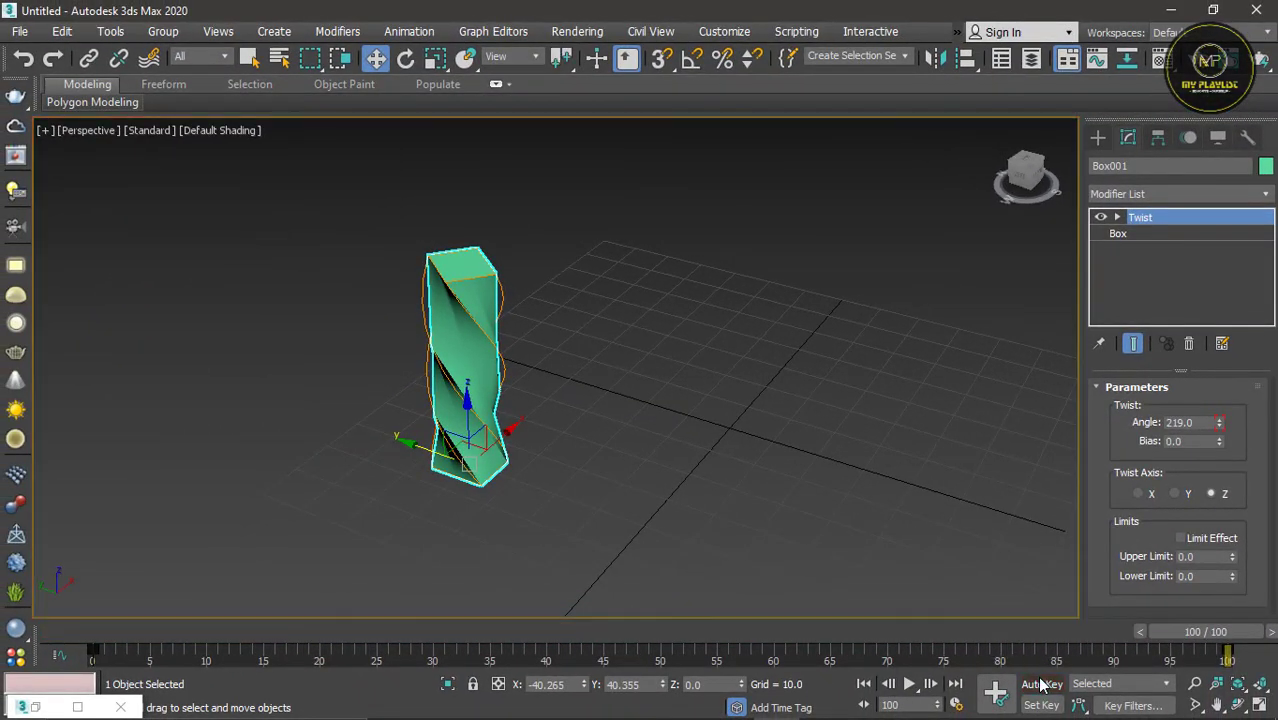
left_click(1099, 139)
left_click(671, 298)
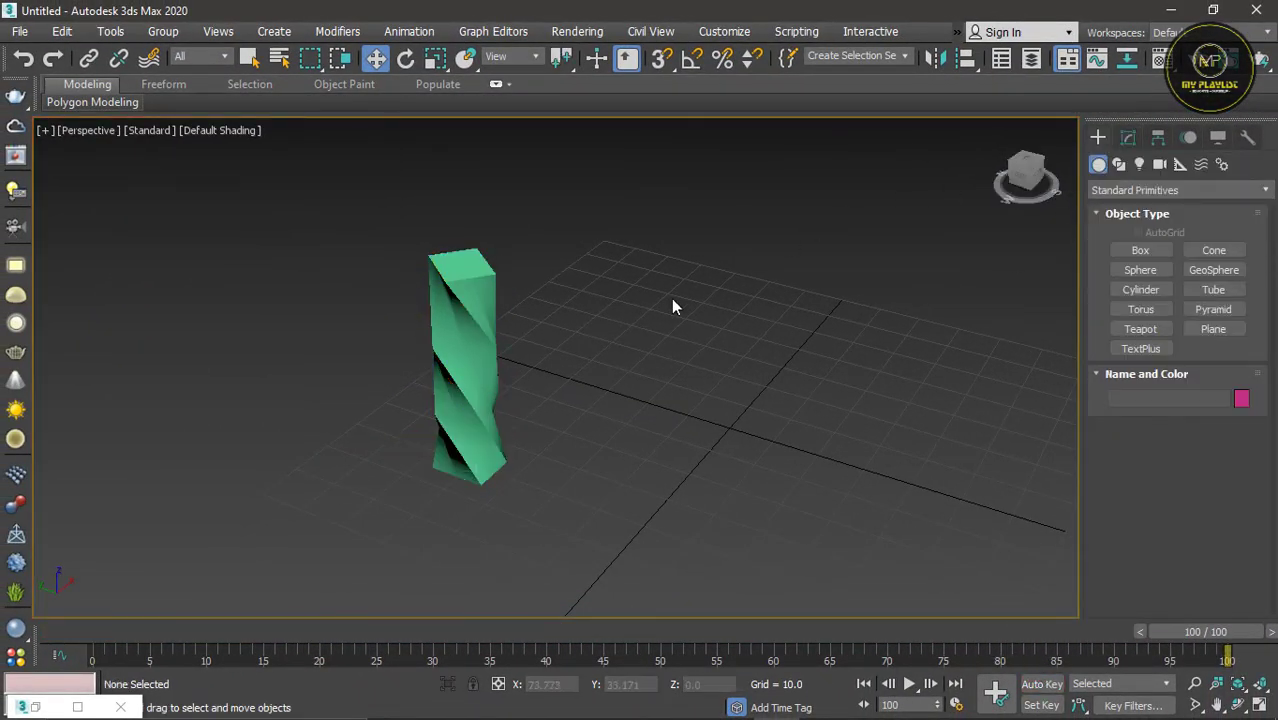
Step: Rewind to frame 0 and play the box's moving and twisting animation, stopping at frame 50 to examine its shape
left_click_drag(1155, 632, 87, 596)
key("w")
scroll(366, 351, "down", 2)
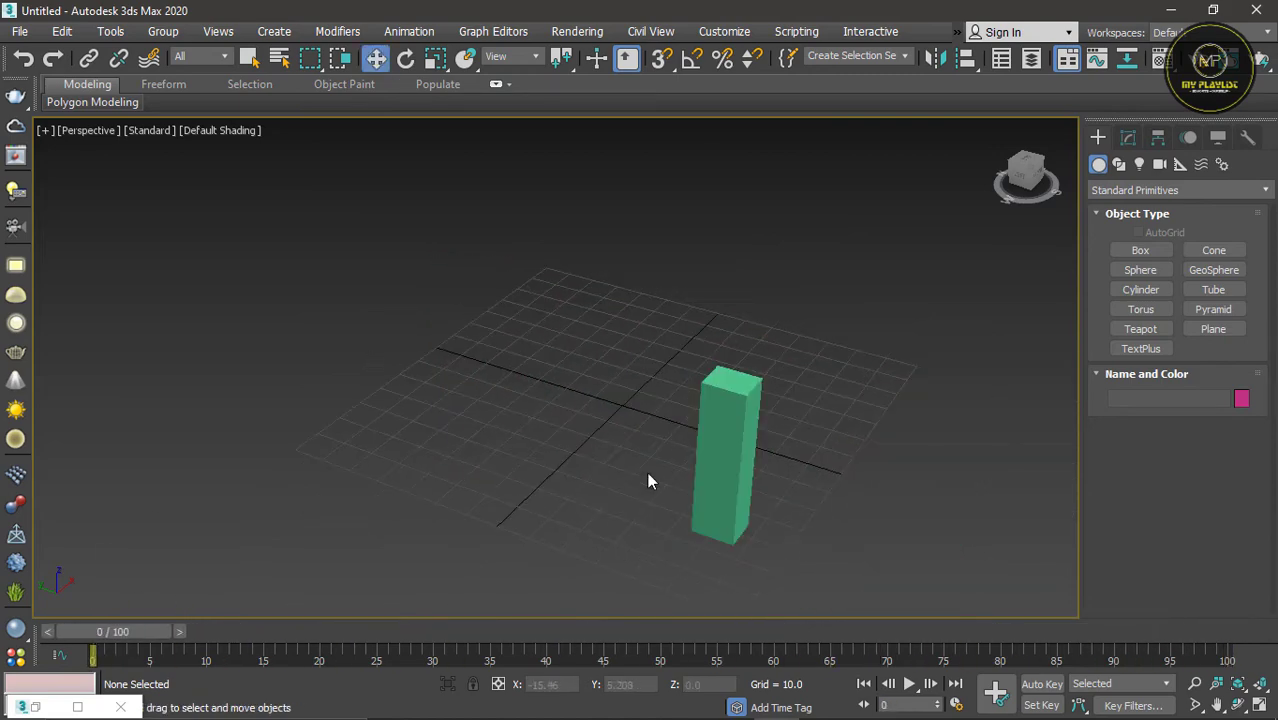
scroll(722, 544, "up", 5)
scroll(725, 554, "down", 3)
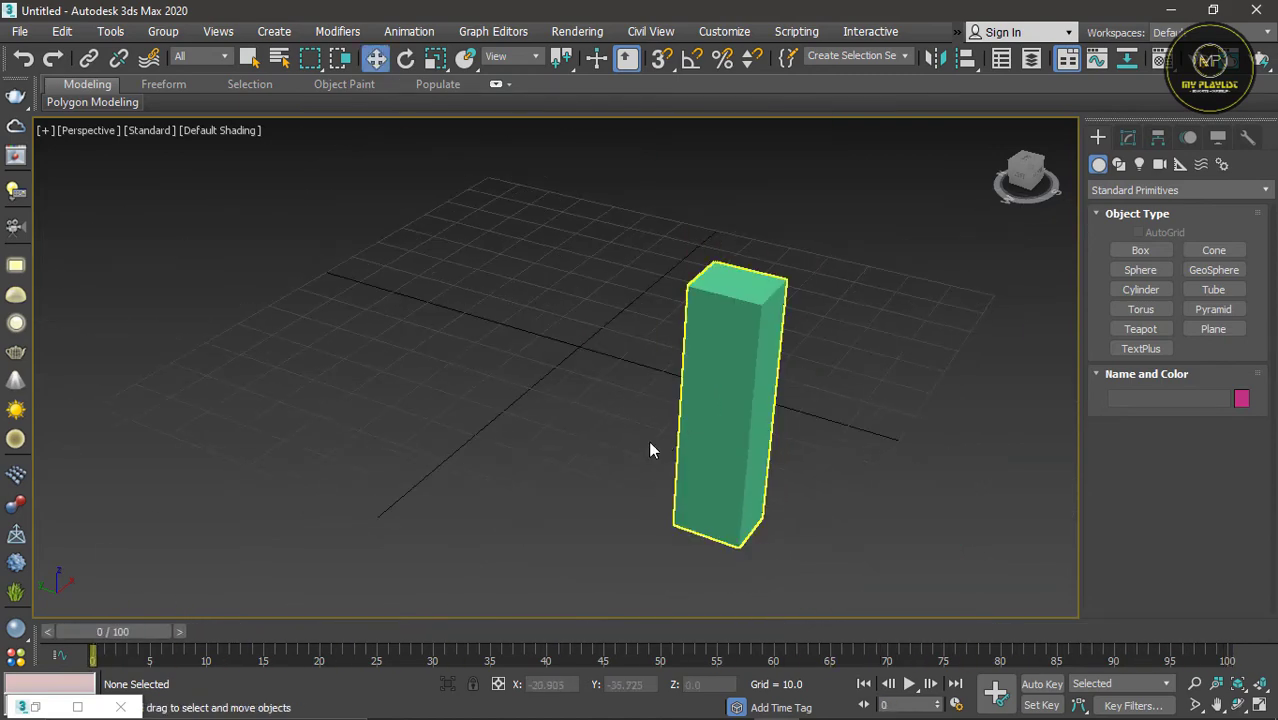
left_click(909, 685)
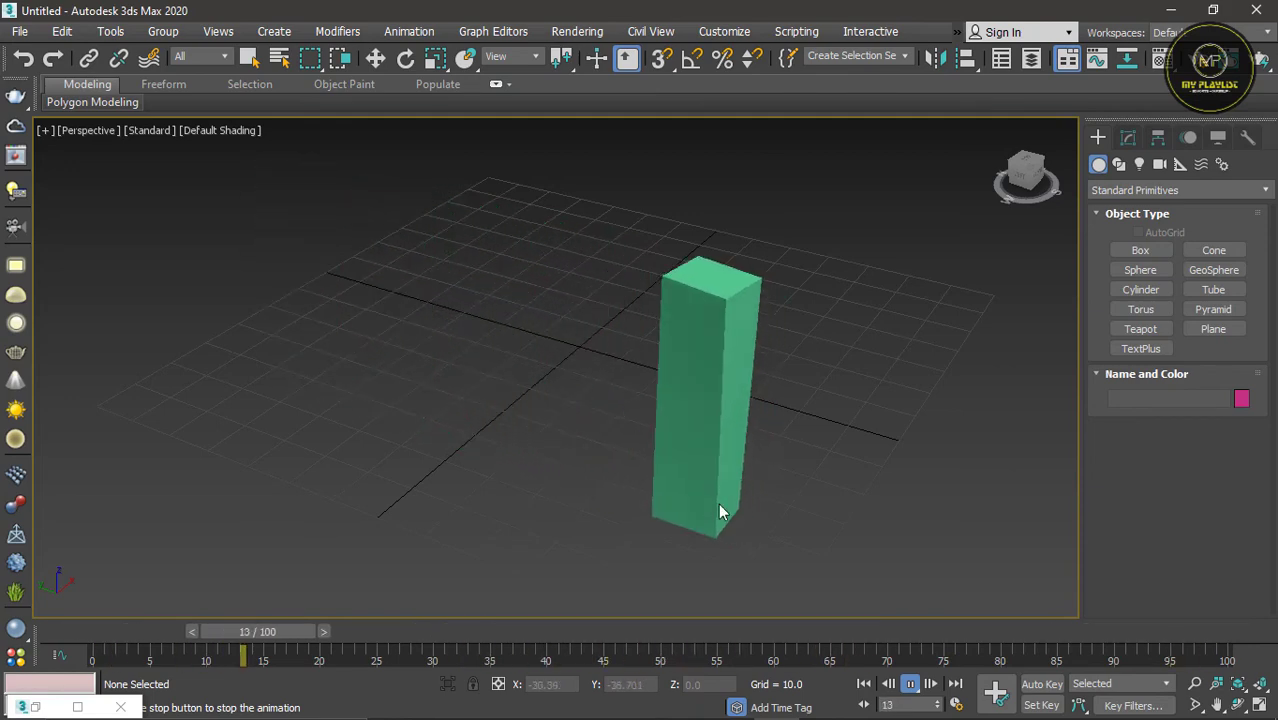
left_click(909, 684)
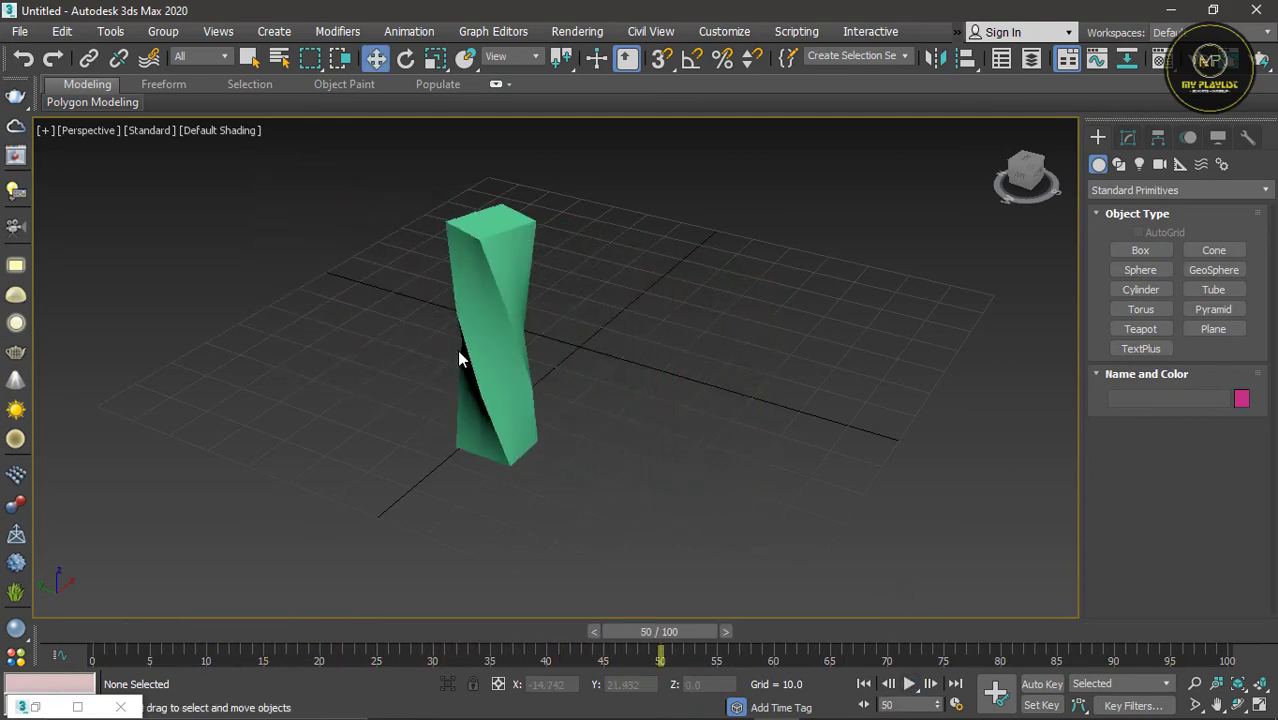
scroll(685, 459, "down", 2)
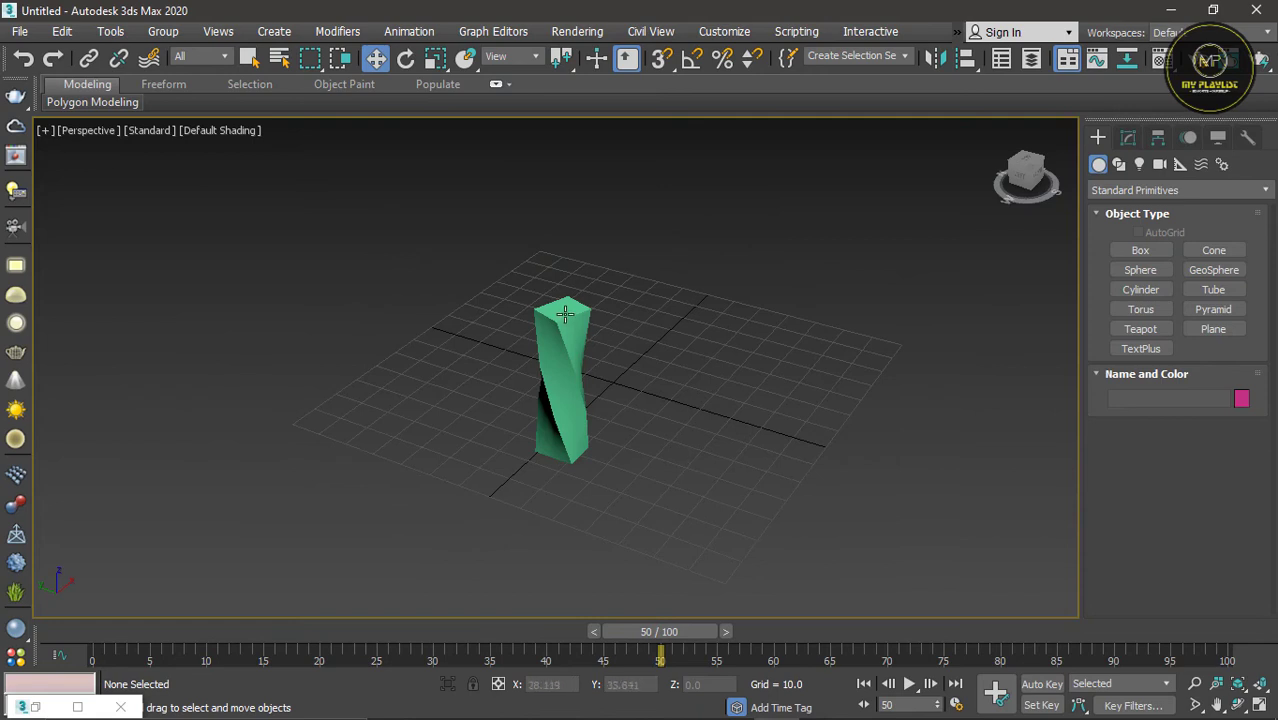
scroll(565, 314, "up", 4)
scroll(380, 335, "down", 2)
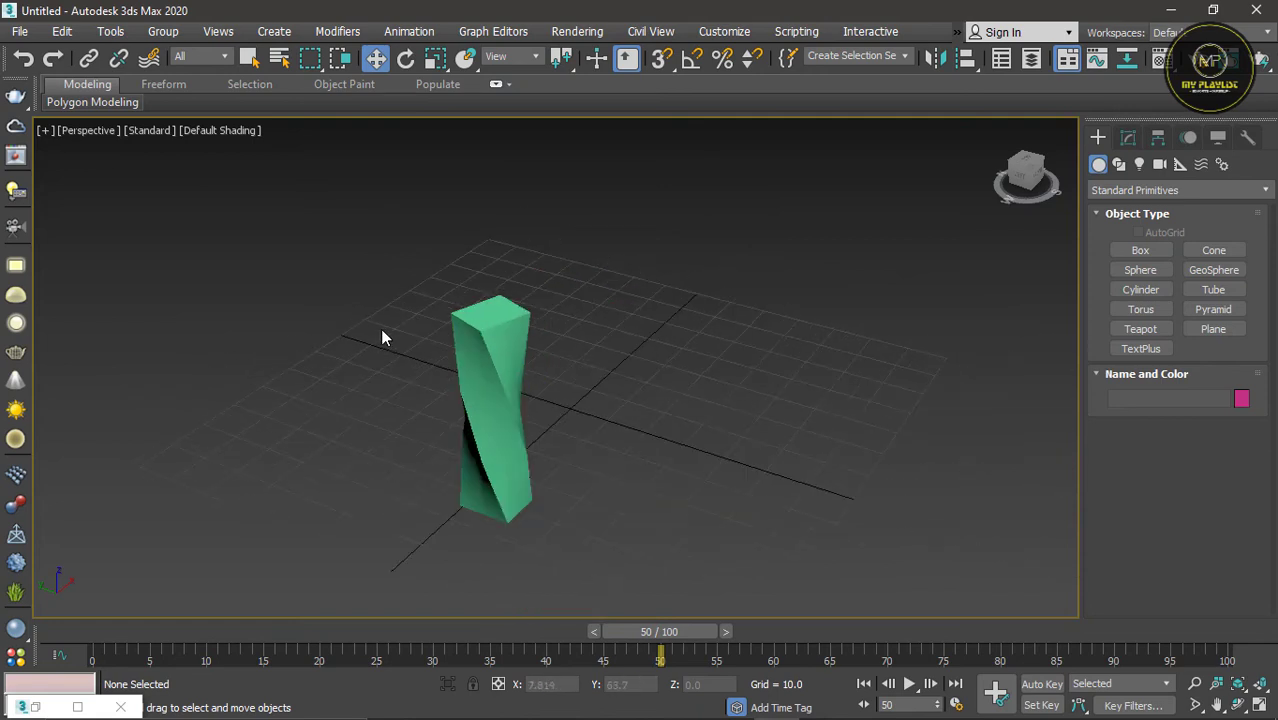
scroll(418, 451, "up", 2)
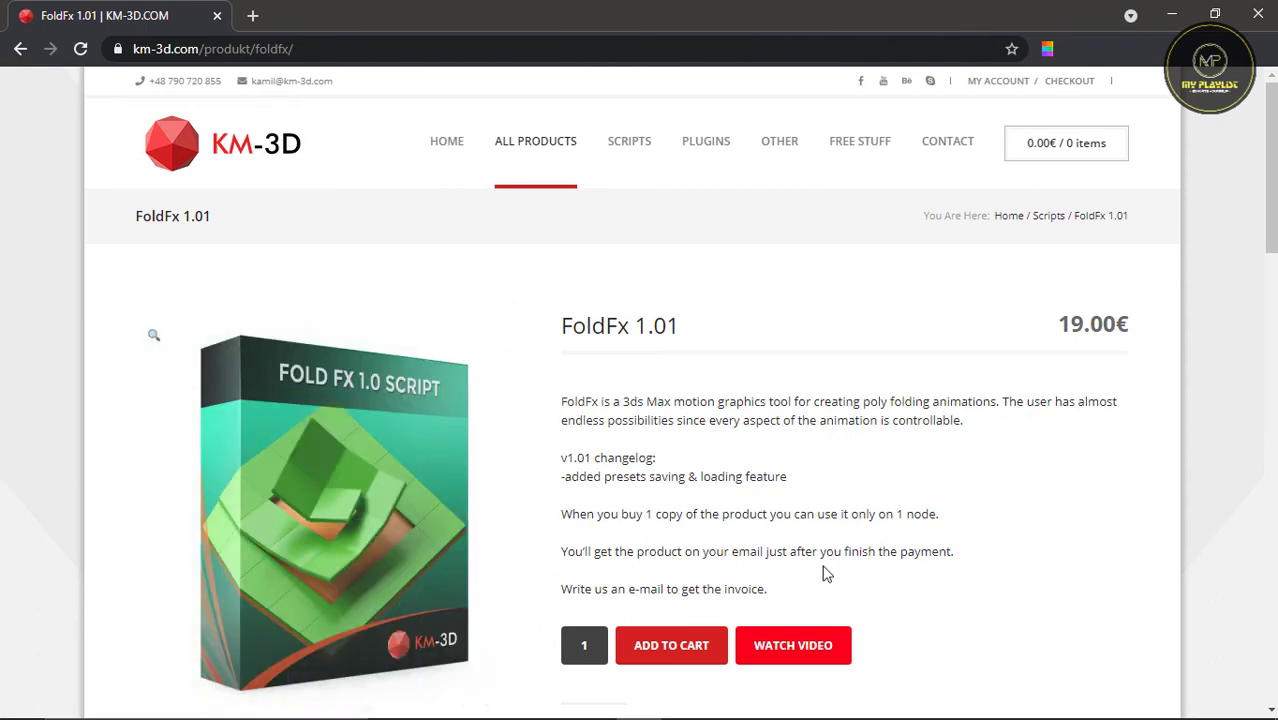
Step: Watch the FoldFx product video on the KM-3D page, close it and browse the other scripts and plugins below
left_click(793, 648)
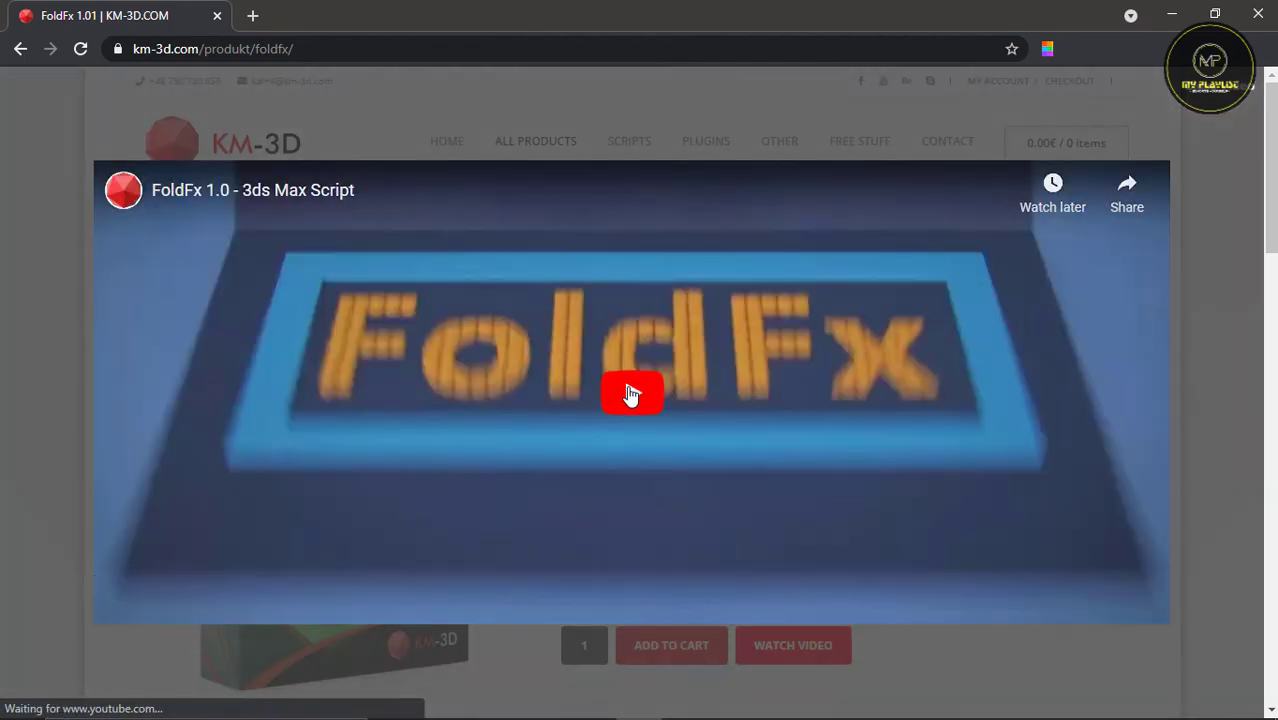
left_click(631, 393)
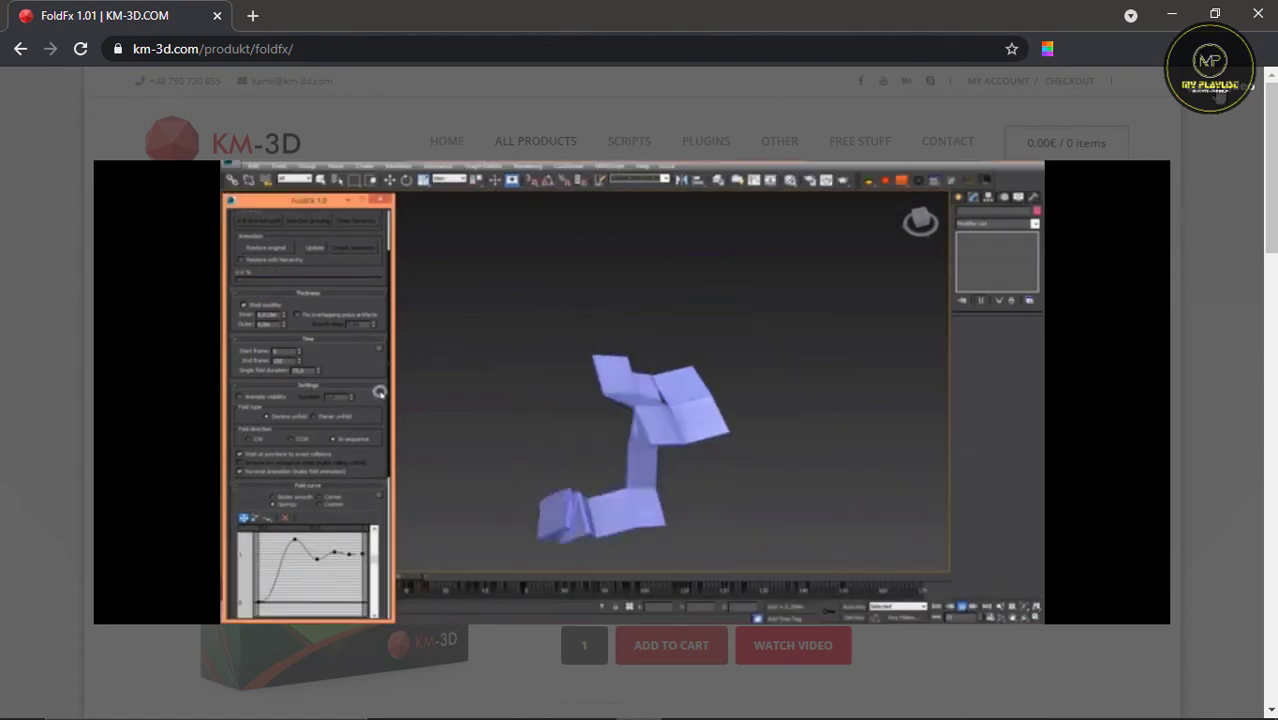
left_click(1221, 88)
scroll(603, 502, "down", 12)
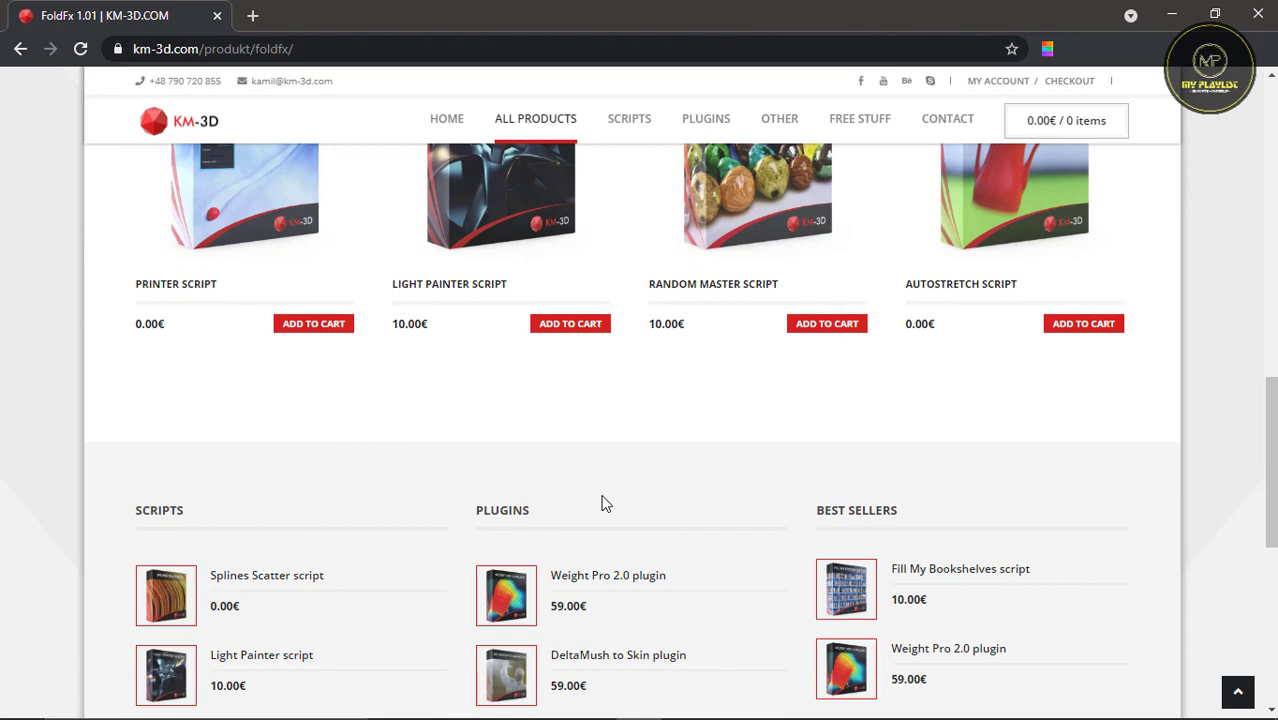
Step: Browse the related products and best sellers on the KM-3D page and open the Fill My Bookshelves script page
scroll(603, 502, "up", 2)
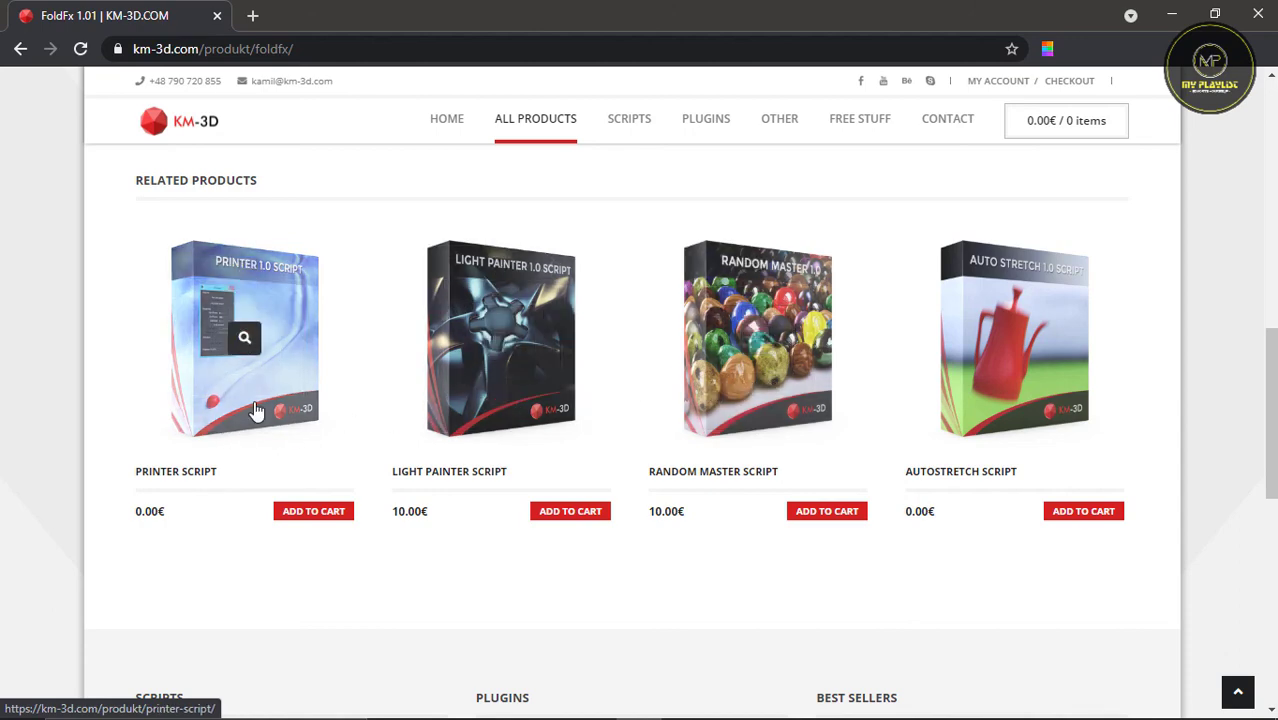
scroll(270, 415, "down", 1)
scroll(278, 419, "down", 3)
left_click(945, 392)
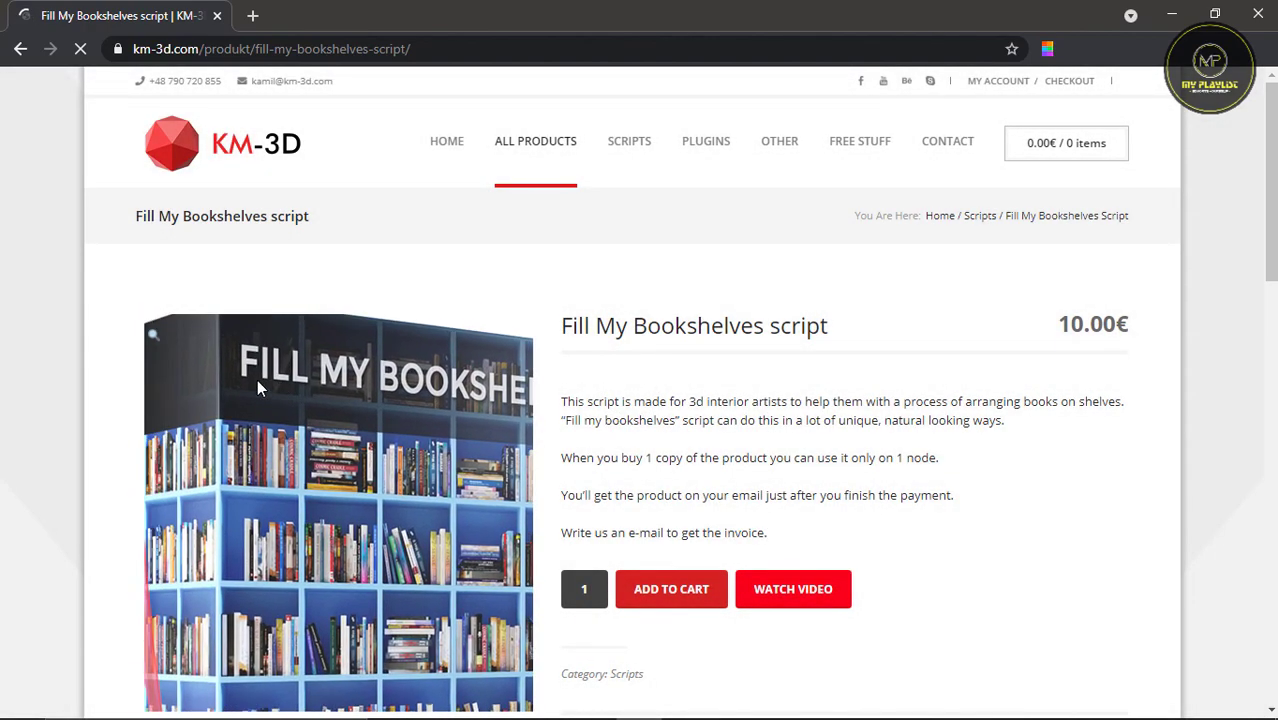
Step: Watch the Fill My Bookshelves script's product video, close it and view the related products below
scroll(785, 475, "down", 1)
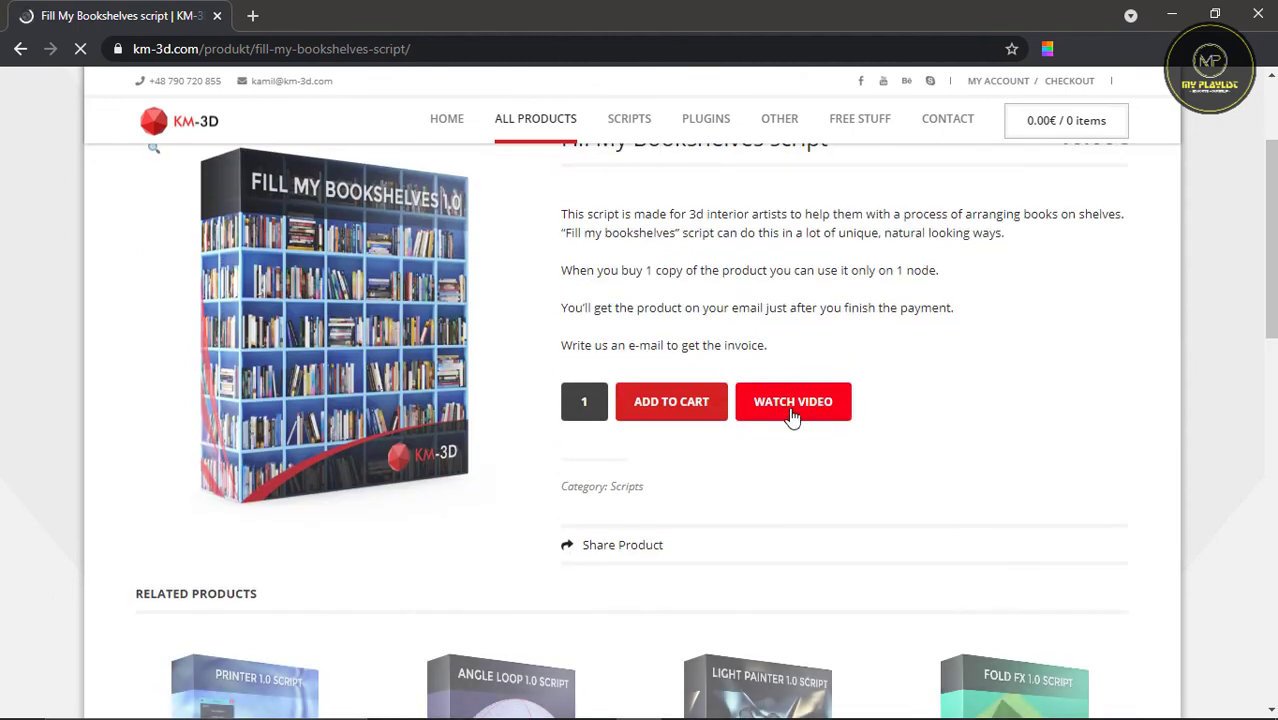
left_click(795, 485)
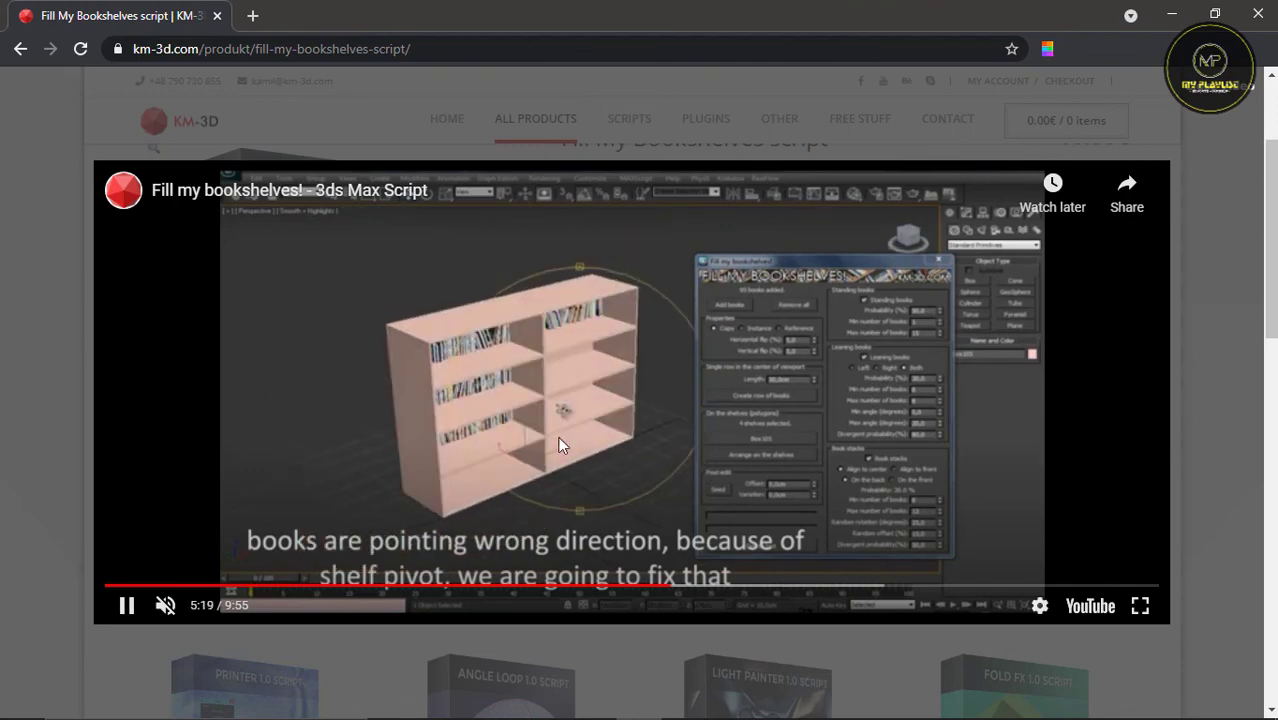
left_click(1238, 104)
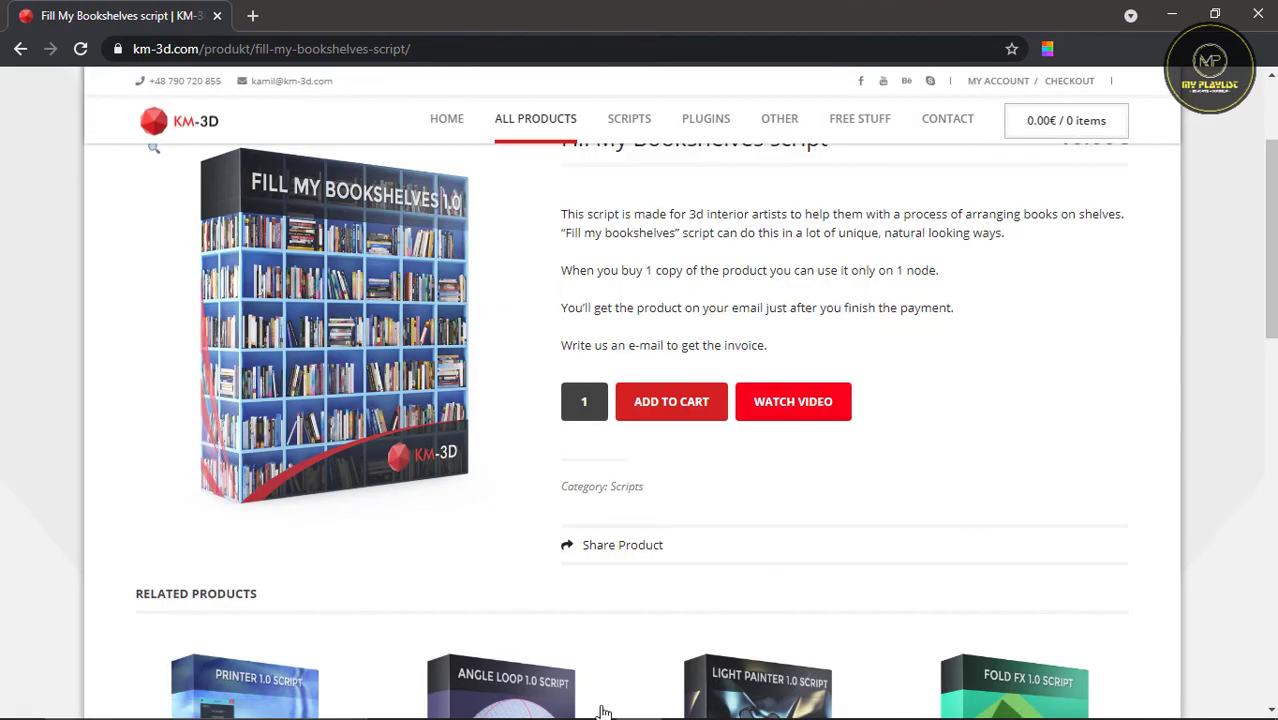
scroll(603, 712, "down", 4)
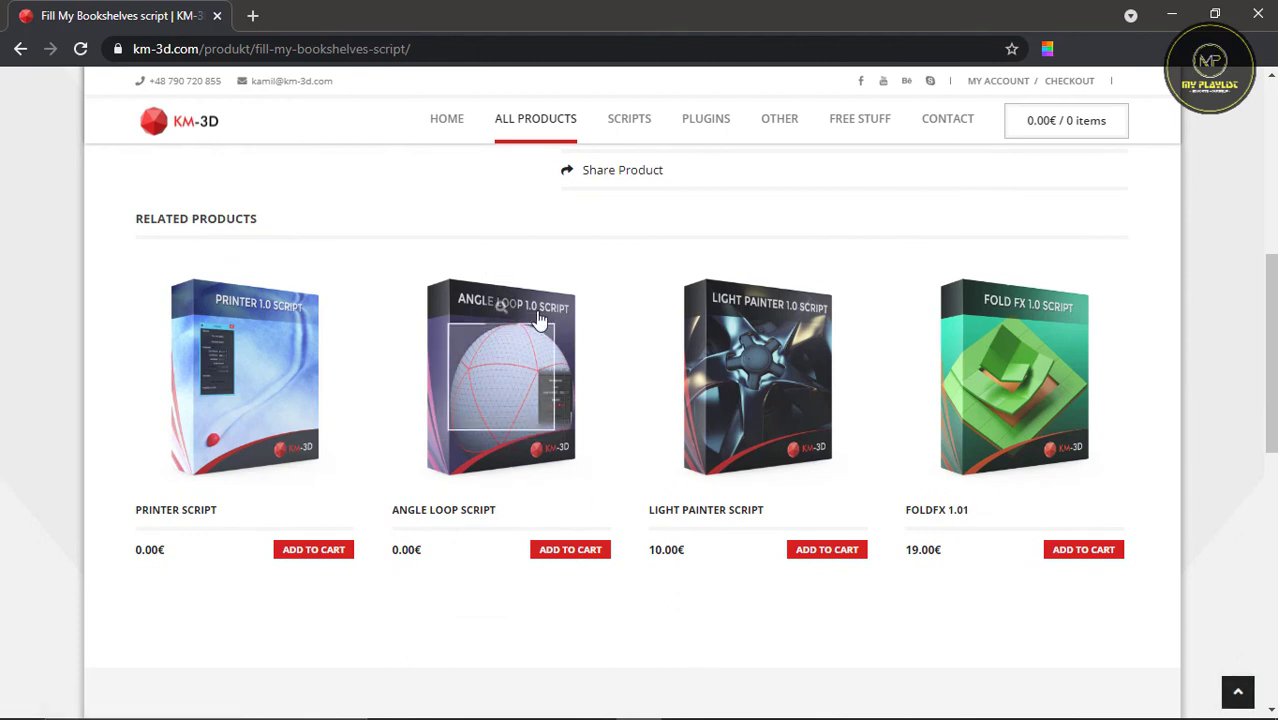